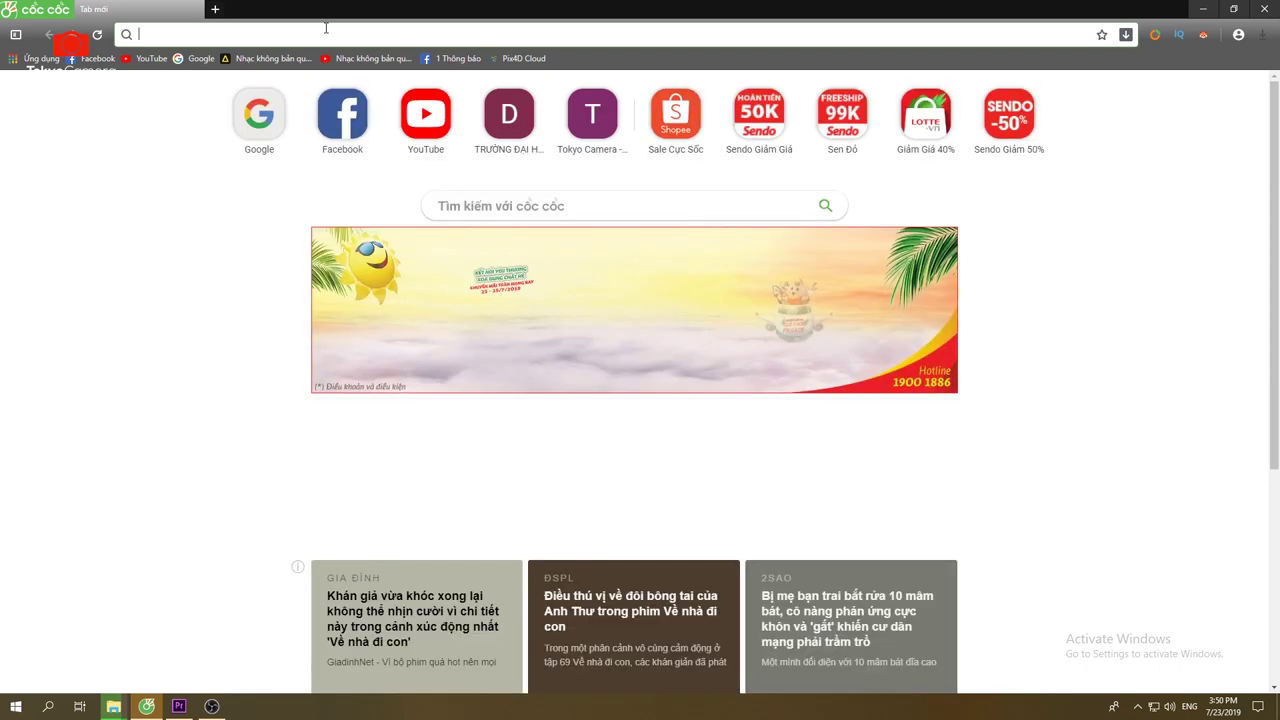
- Search the web for "insta360 download" and open the Insta360 ONE X downloads page through the Insta360 support site
{"action": "type", "text": "insta360"}
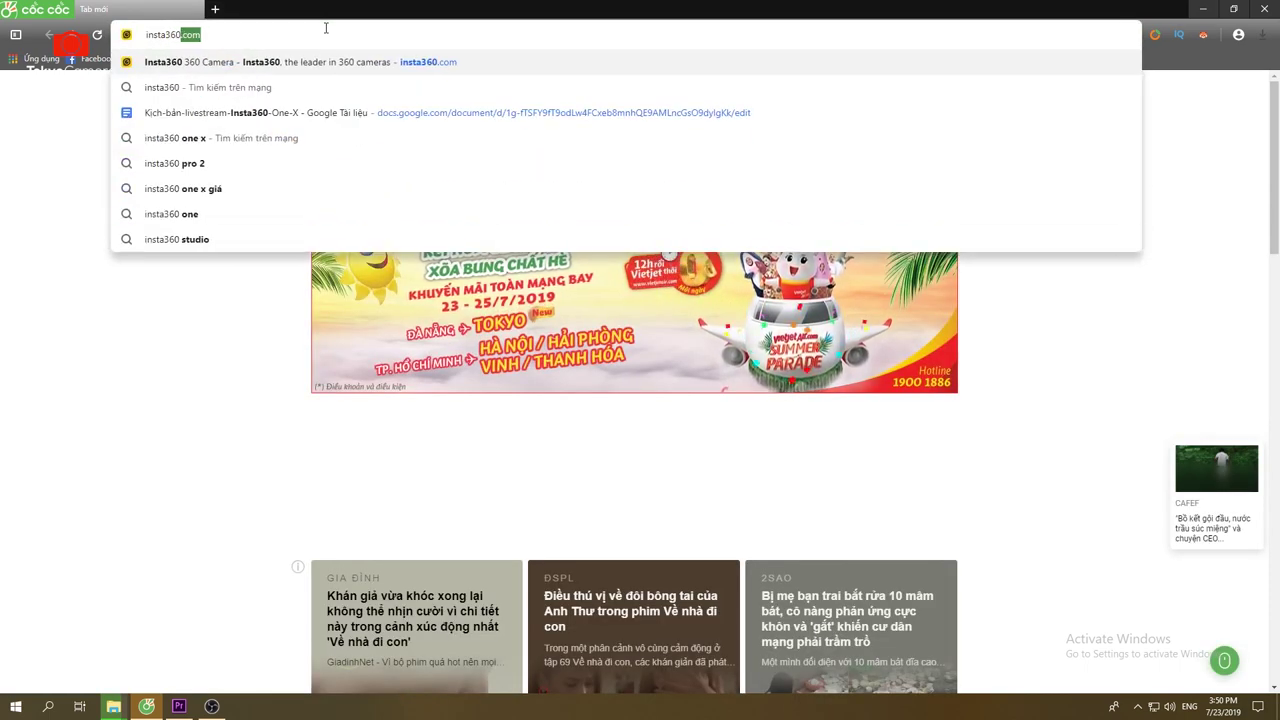
{"action": "type", "text": " download"}
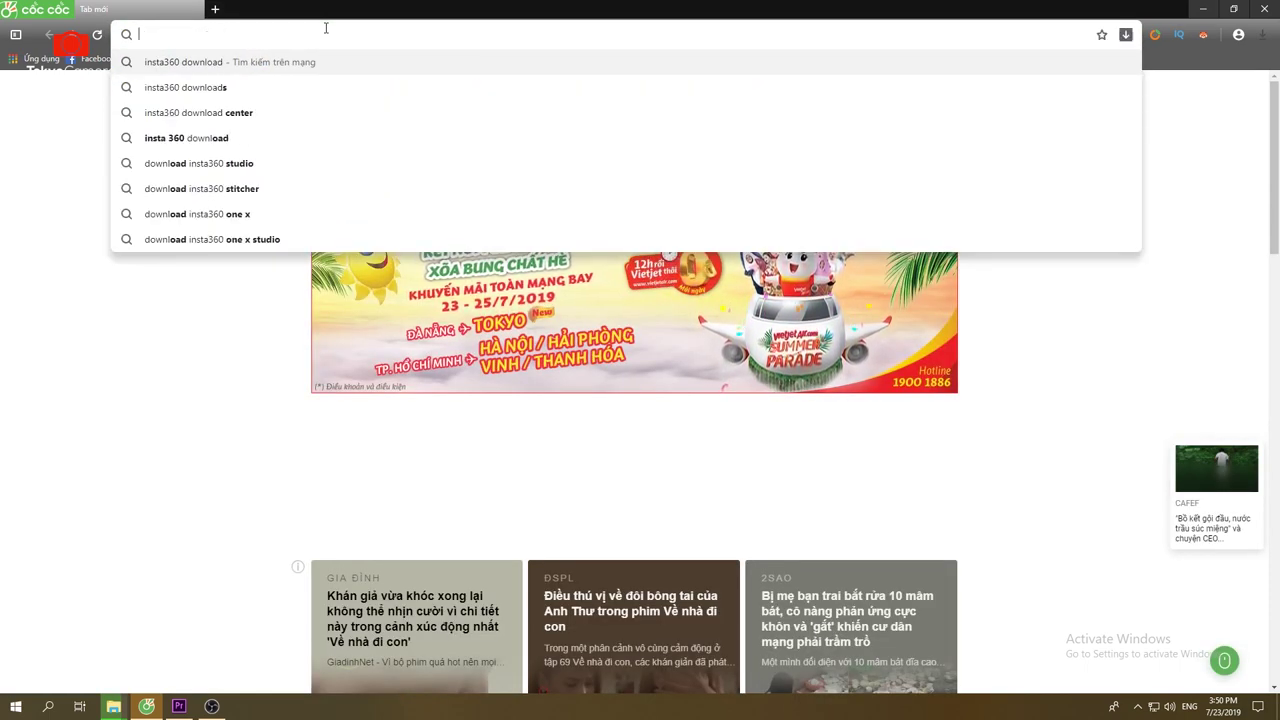
{"action": "key", "text": "Return"}
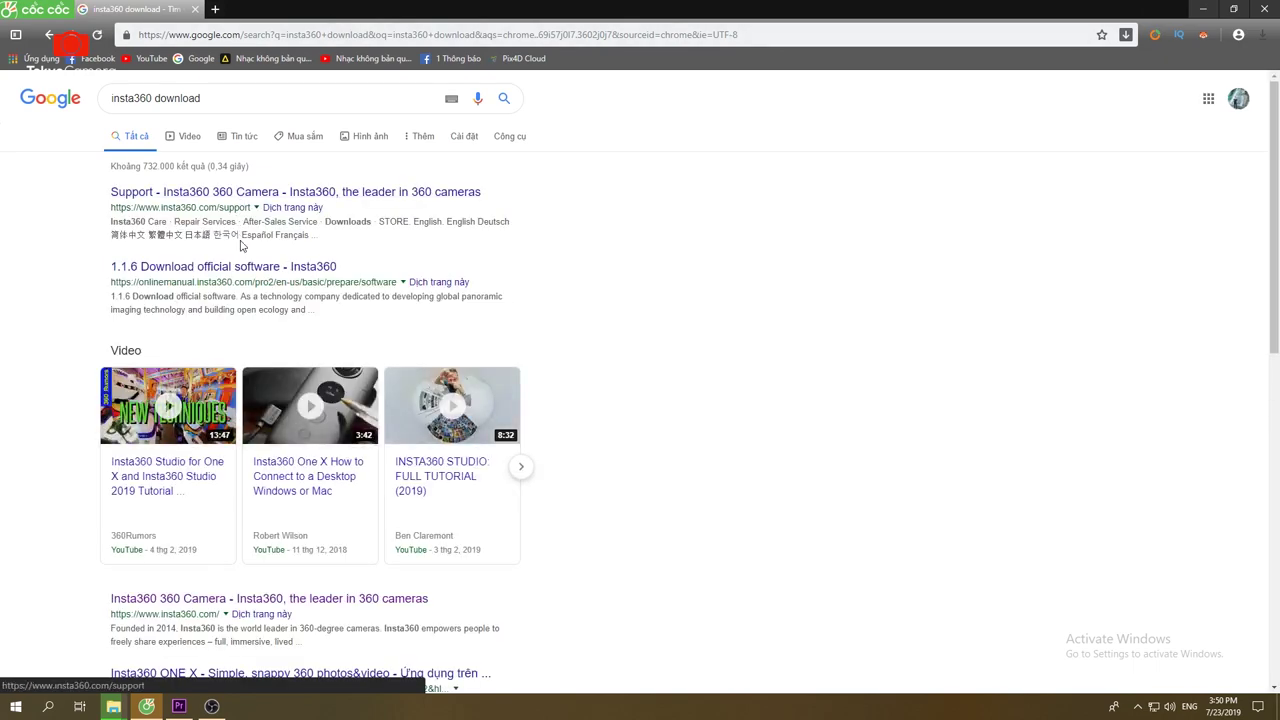
{"action": "left_click", "coordinate": [288, 192]}
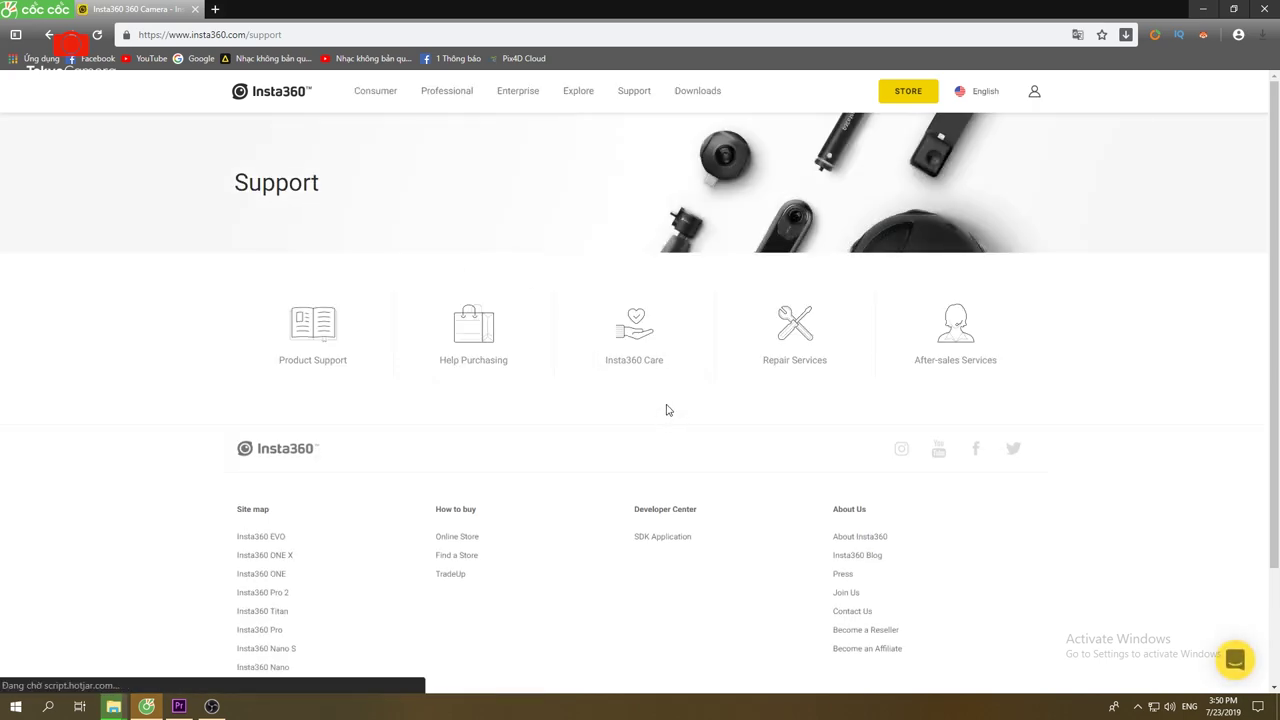
{"action": "left_click", "coordinate": [688, 96]}
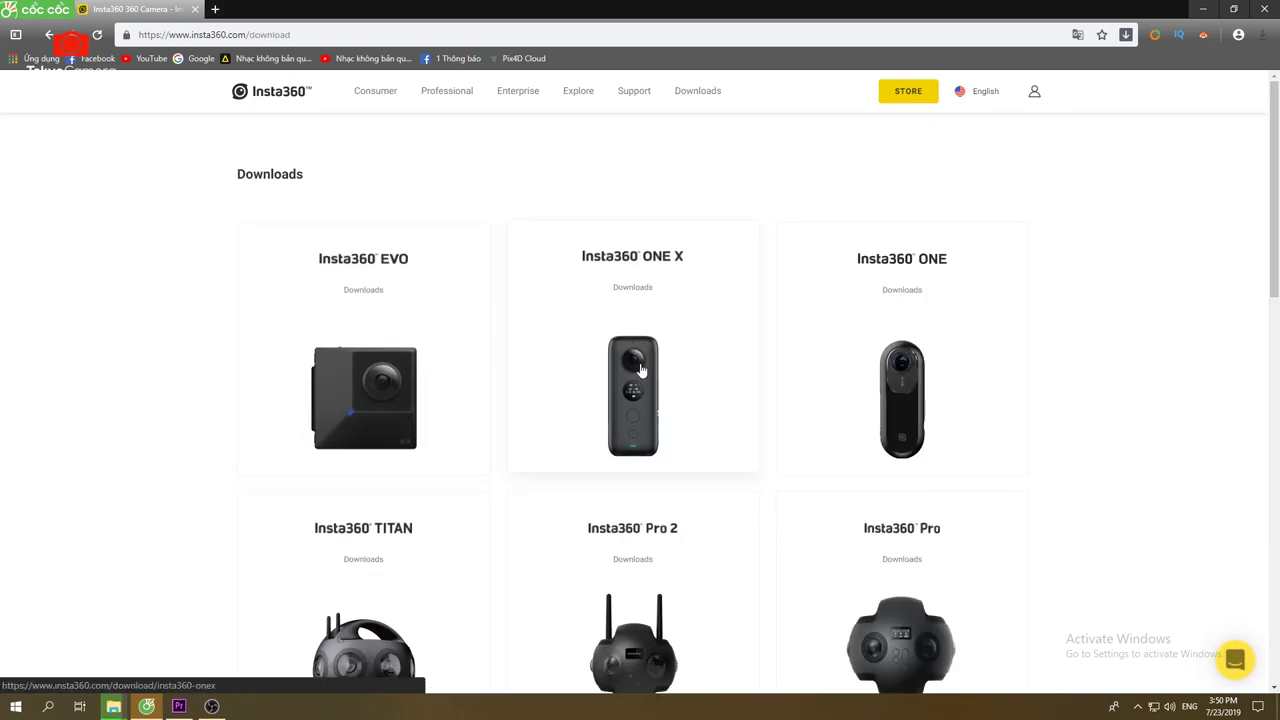
{"action": "left_click", "coordinate": [641, 369]}
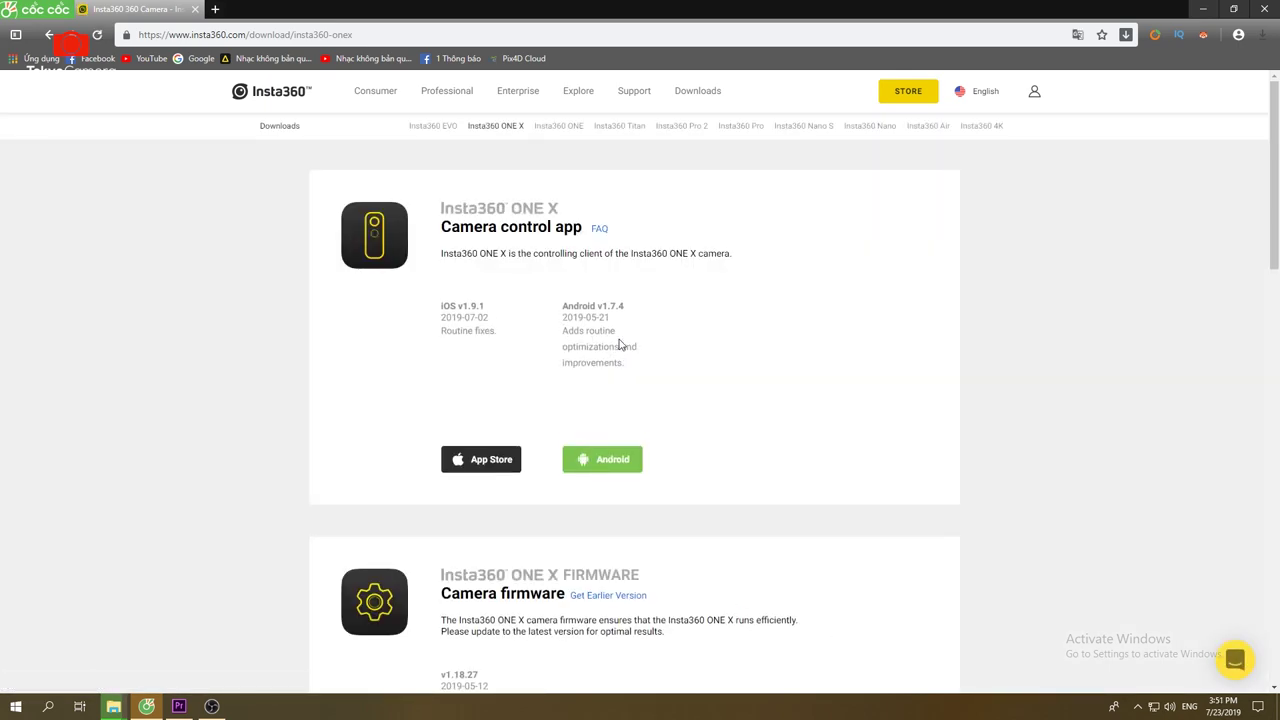
- Download the Windows version of the Insta360 Studio 2019 editing software
{"action": "scroll", "coordinate": [563, 451], "scroll_direction": "down", "scroll_amount": 2}
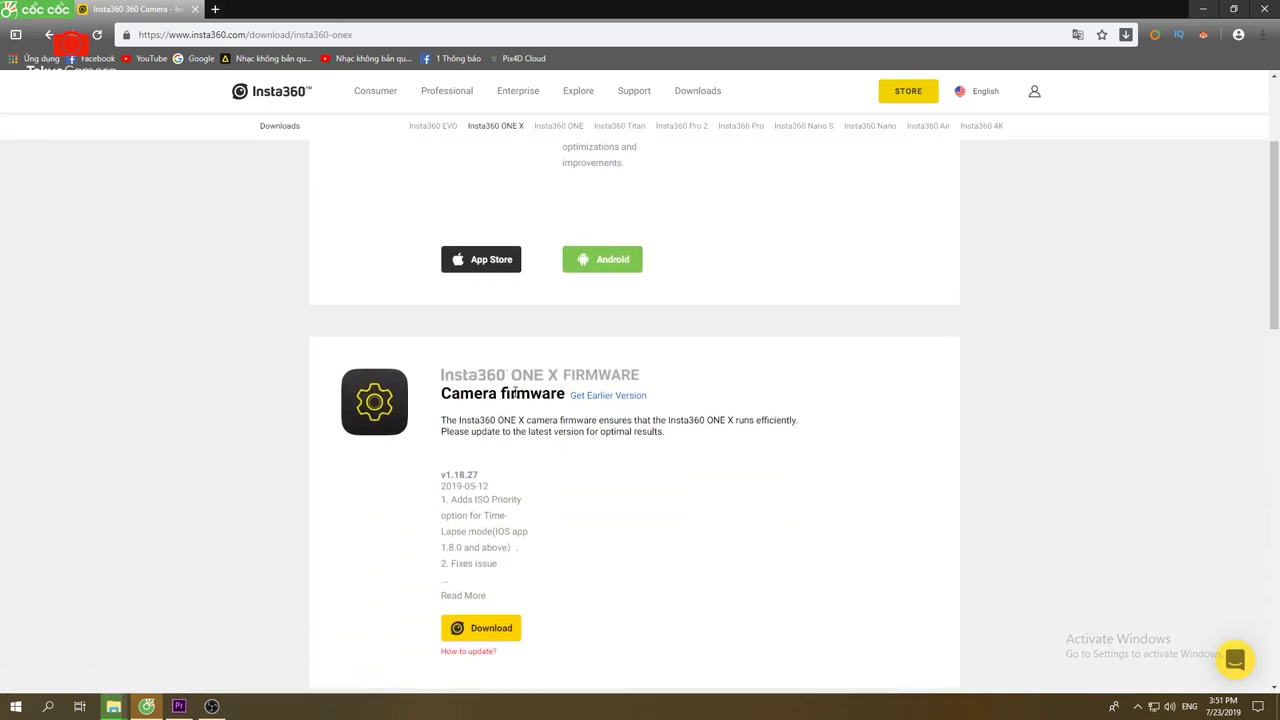
{"action": "scroll", "coordinate": [470, 401], "scroll_direction": "down", "scroll_amount": 5}
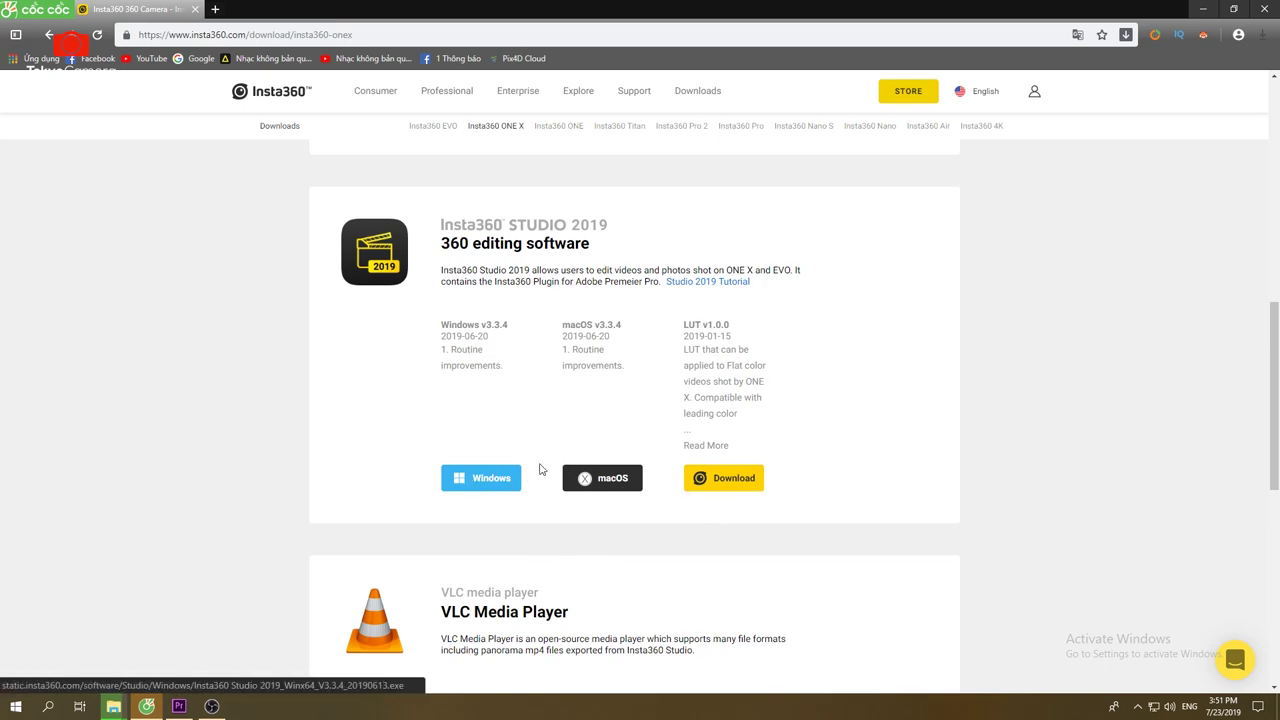
{"action": "left_click", "coordinate": [490, 479]}
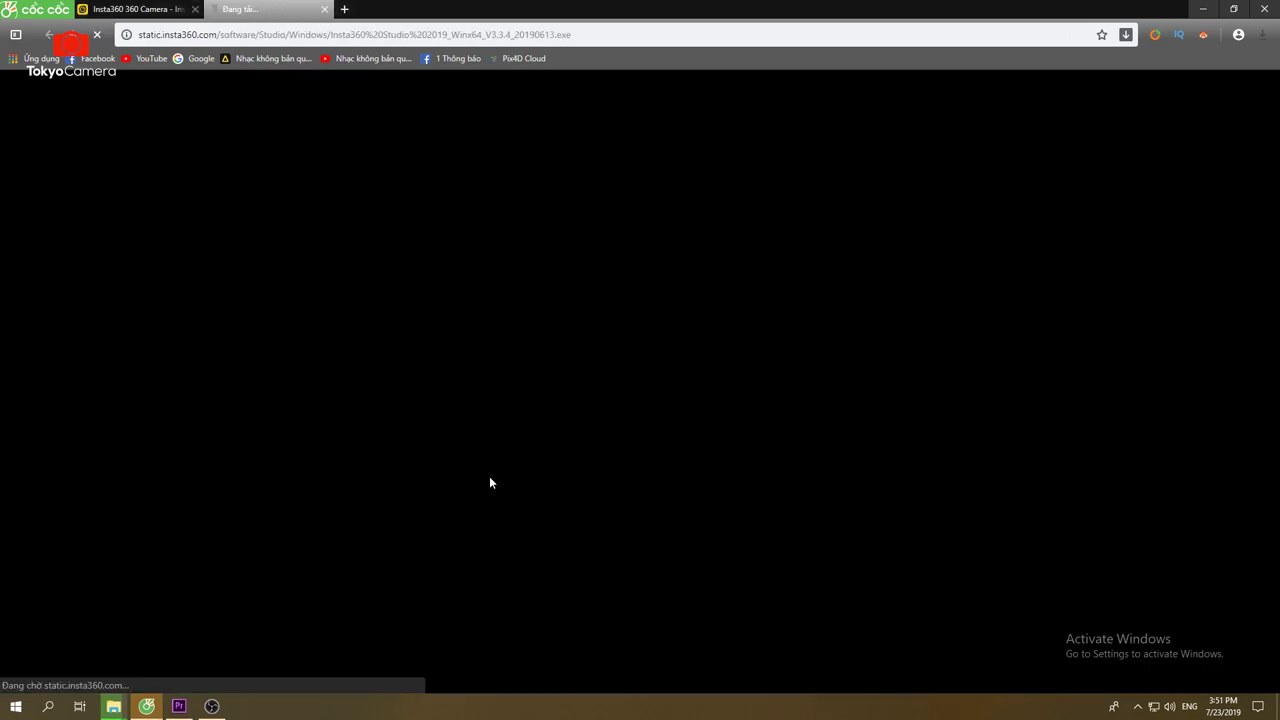
{"action": "left_click", "coordinate": [647, 413]}
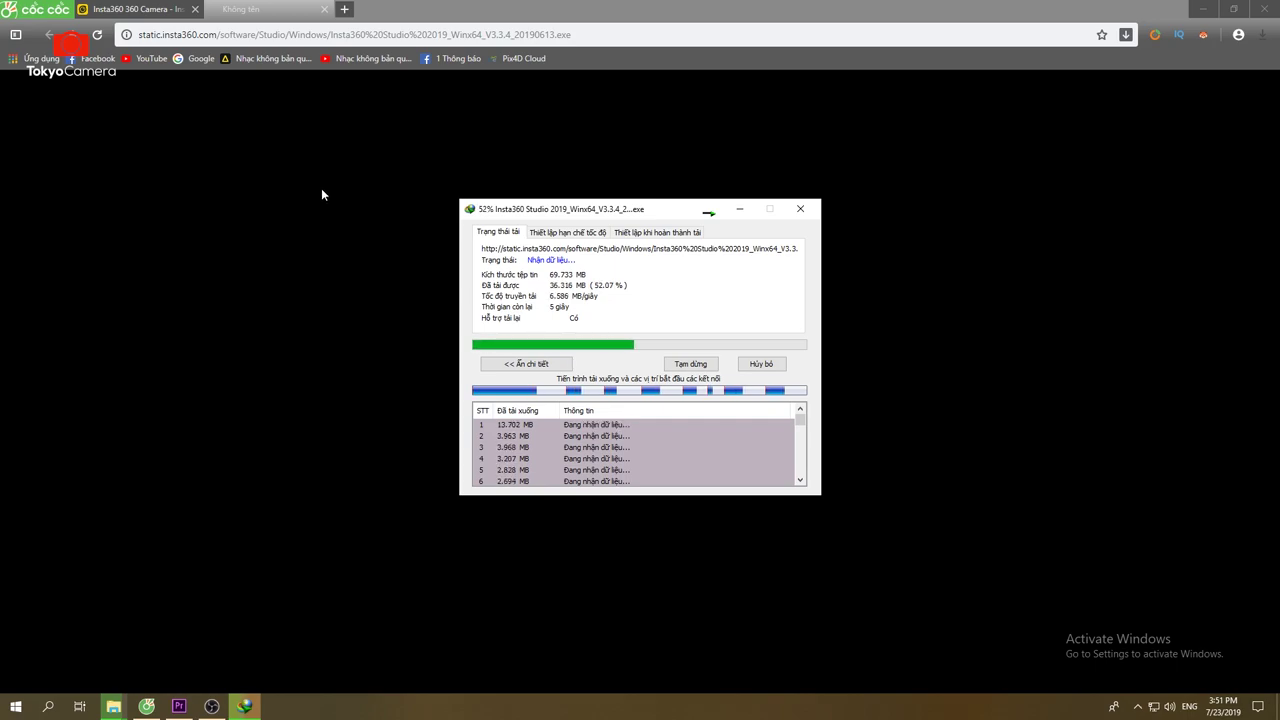
- Return to the ONE X downloads page and examine the LUT entry under Insta360 Studio 2019
{"action": "left_click", "coordinate": [135, 9]}
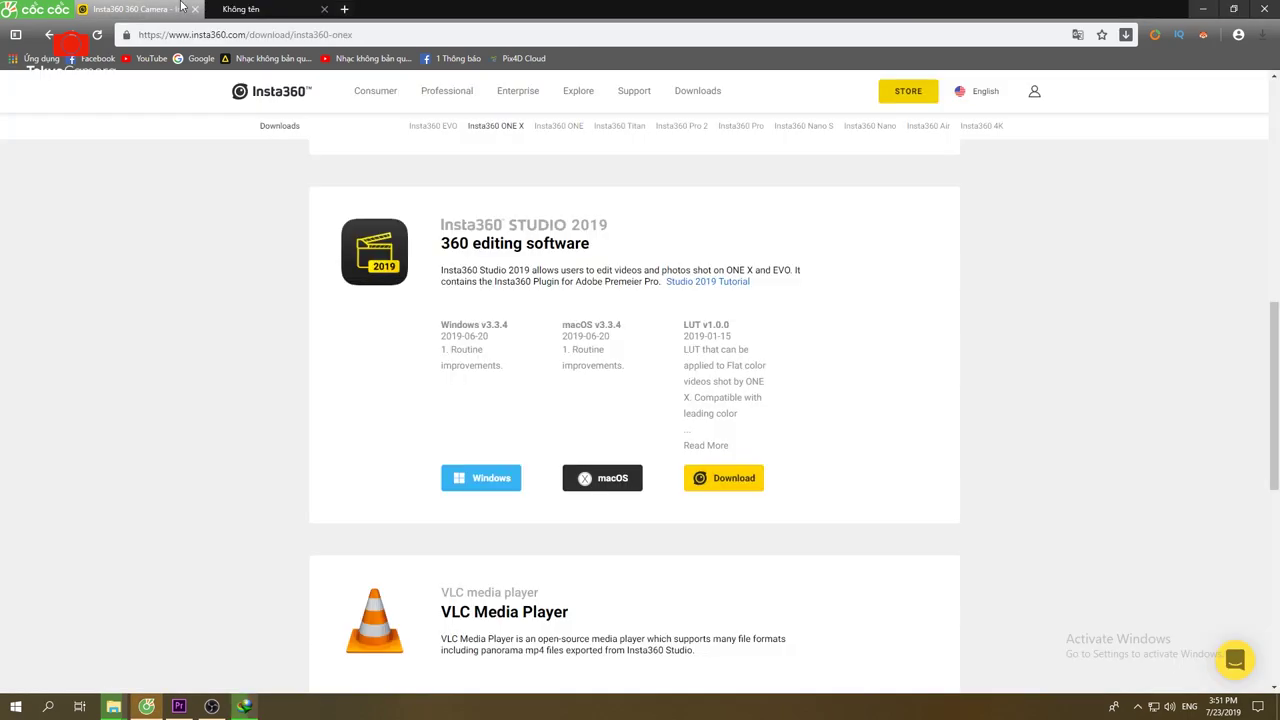
{"action": "left_click_drag", "start_coordinate": [685, 324], "coordinate": [728, 325]}
{"action": "left_click", "coordinate": [697, 327]}
{"action": "double_click", "coordinate": [697, 327]}
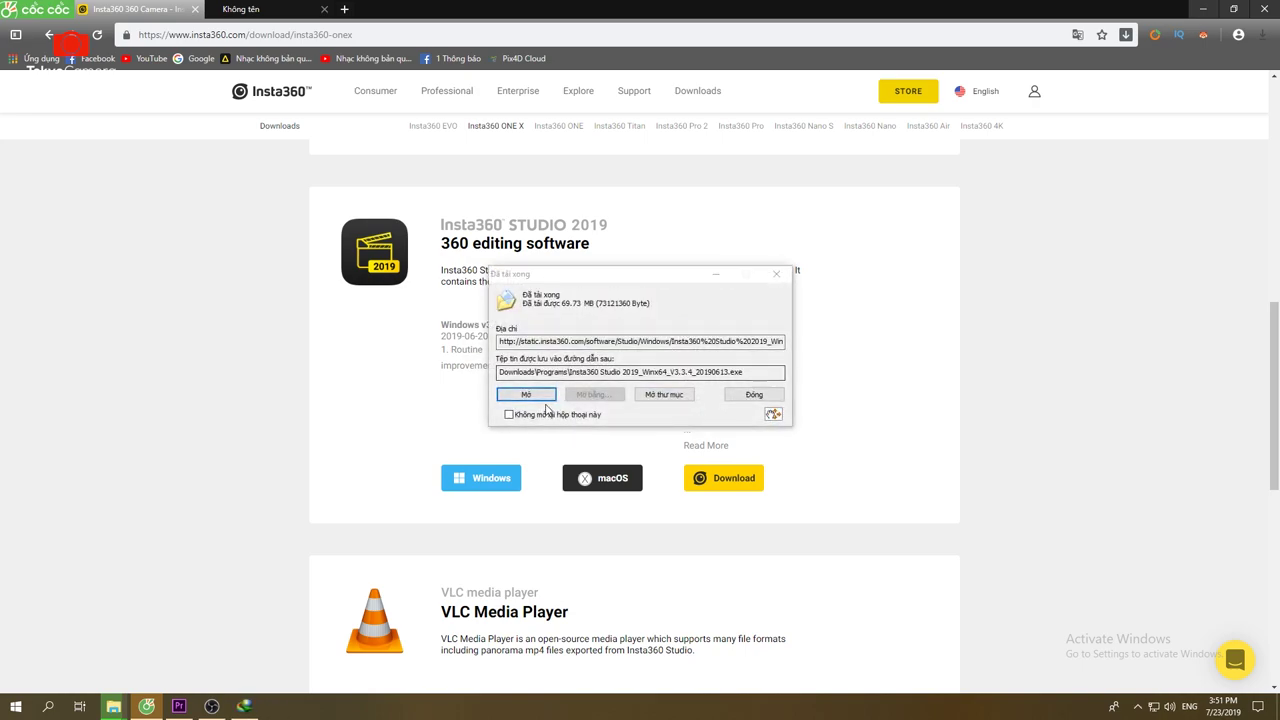
- Run the downloaded Insta360 Studio 2019 installer and finish setup with the launch option kept on
{"action": "left_click", "coordinate": [544, 397]}
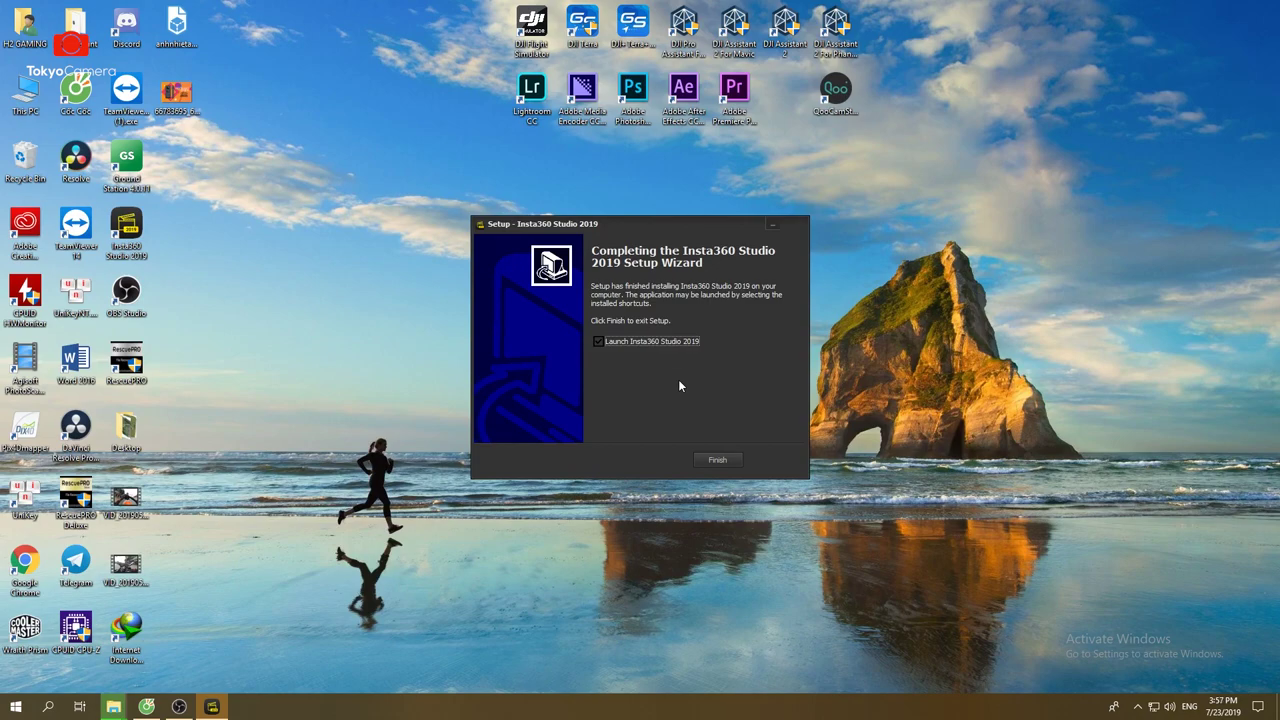
{"action": "left_click", "coordinate": [718, 460]}
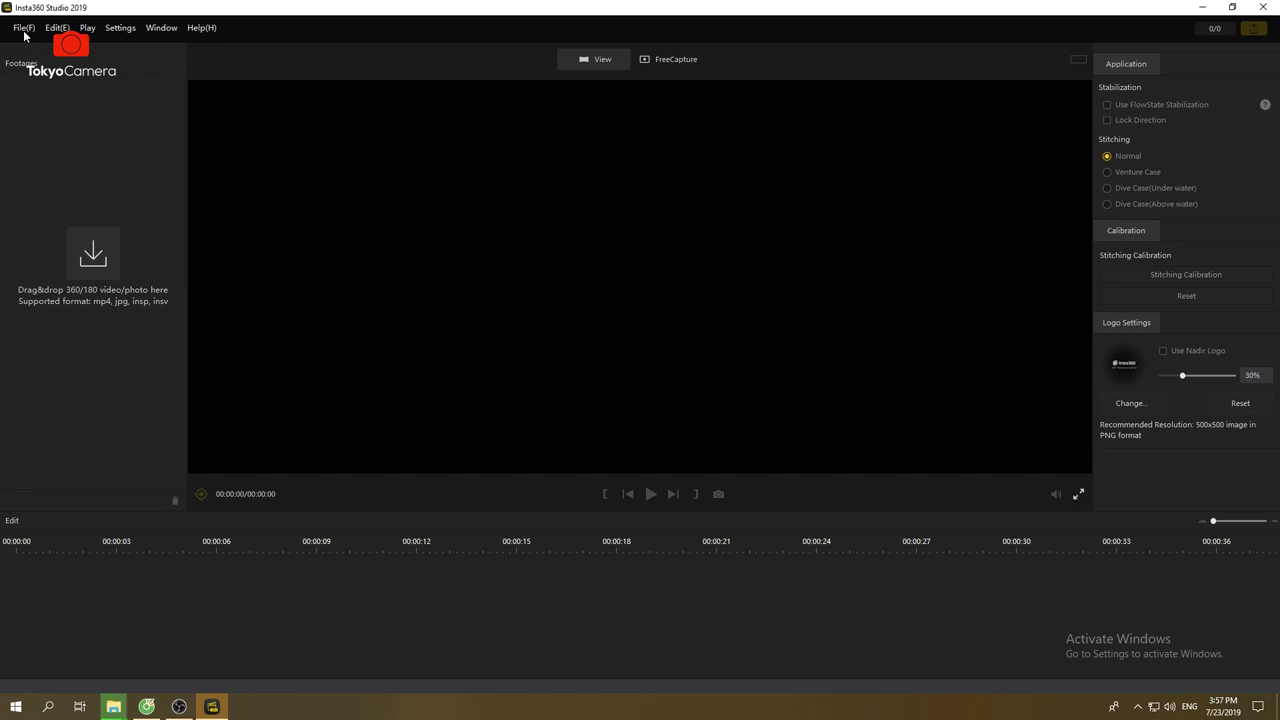
{"action": "left_click", "coordinate": [24, 30]}
{"action": "left_click", "coordinate": [30, 30]}
{"action": "left_click", "coordinate": [26, 33]}
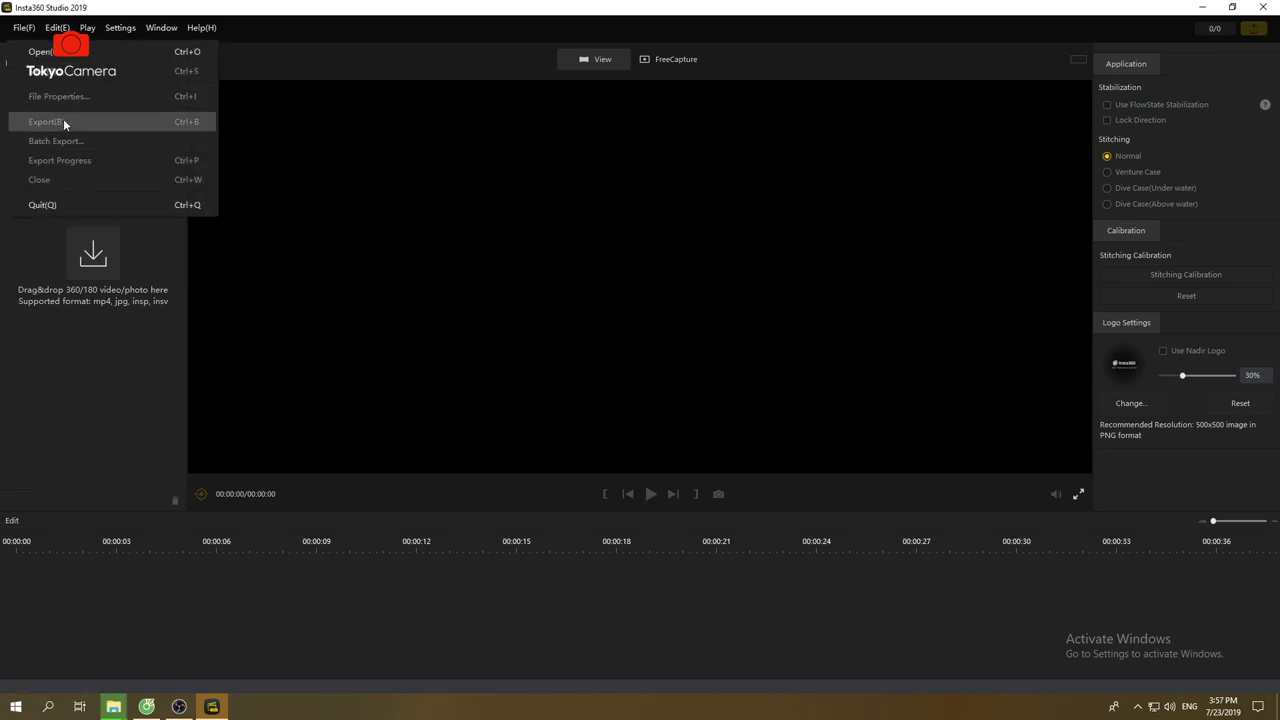
{"action": "left_click", "coordinate": [85, 291]}
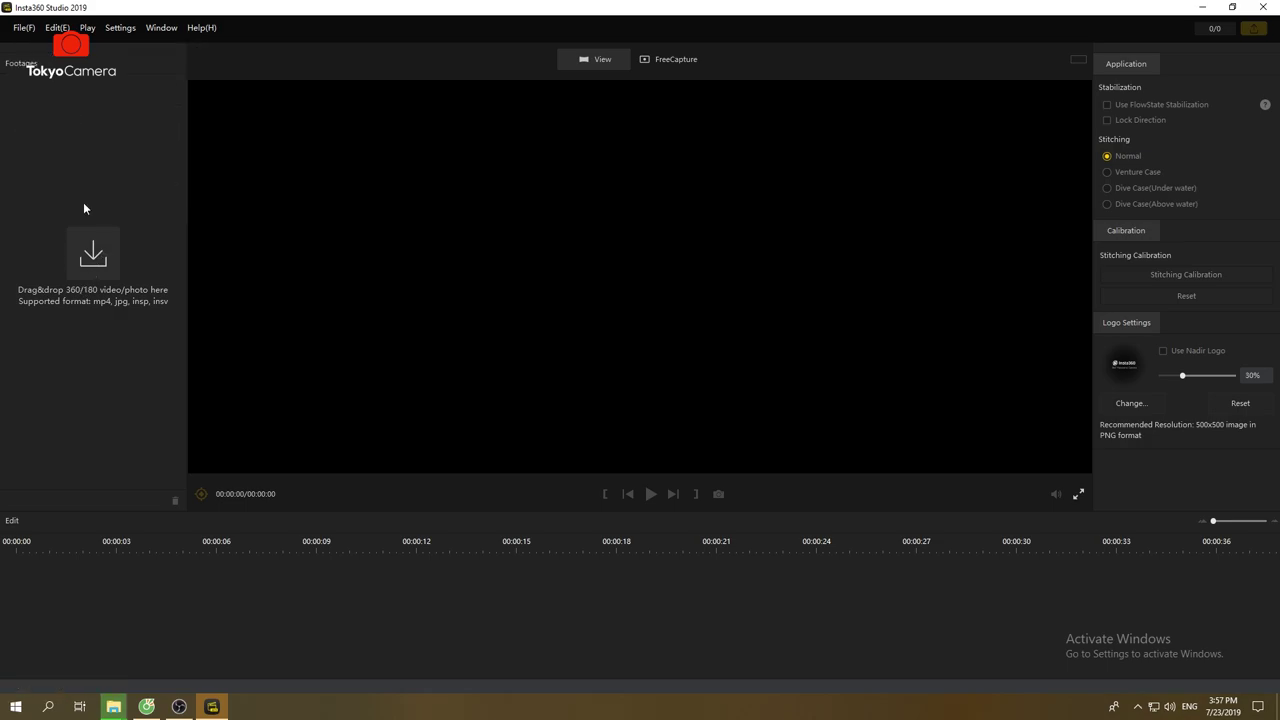
- Import the four .insv files from the New Insta folder on drive D into Insta360 Studio's footage list and pause playback
{"action": "mouse_move", "coordinate": [113, 706]}
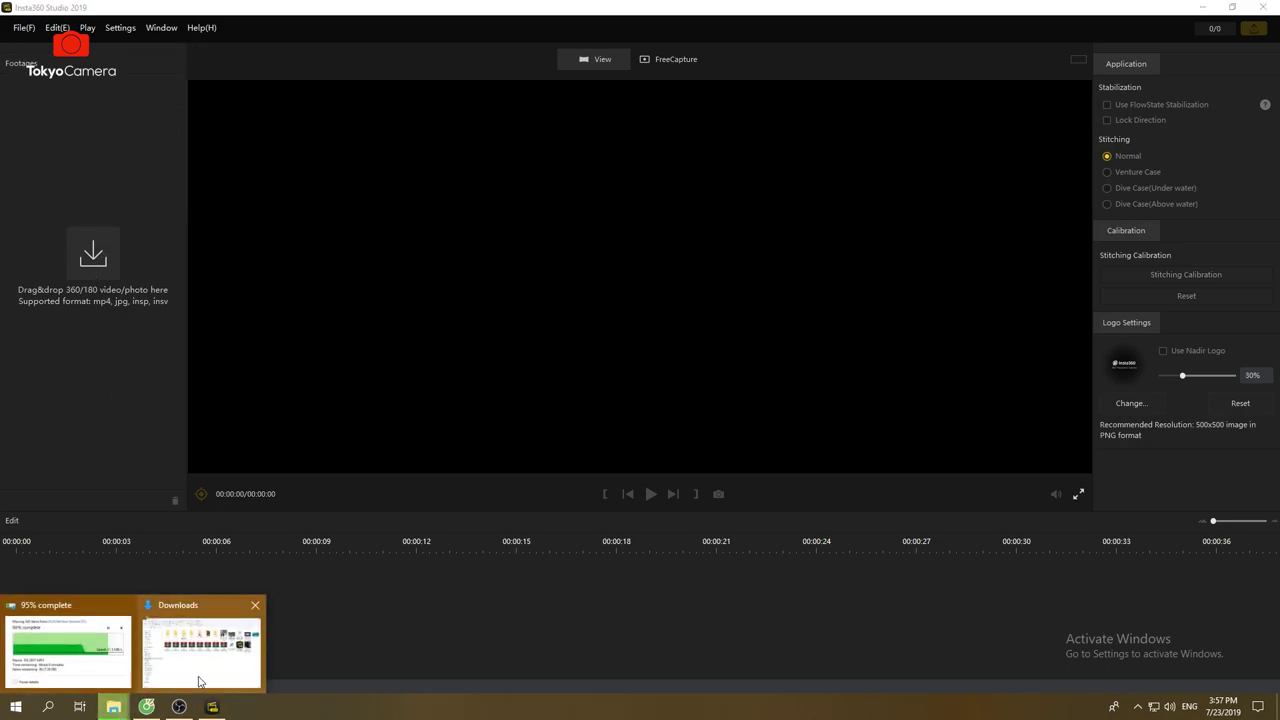
{"action": "left_click", "coordinate": [199, 678]}
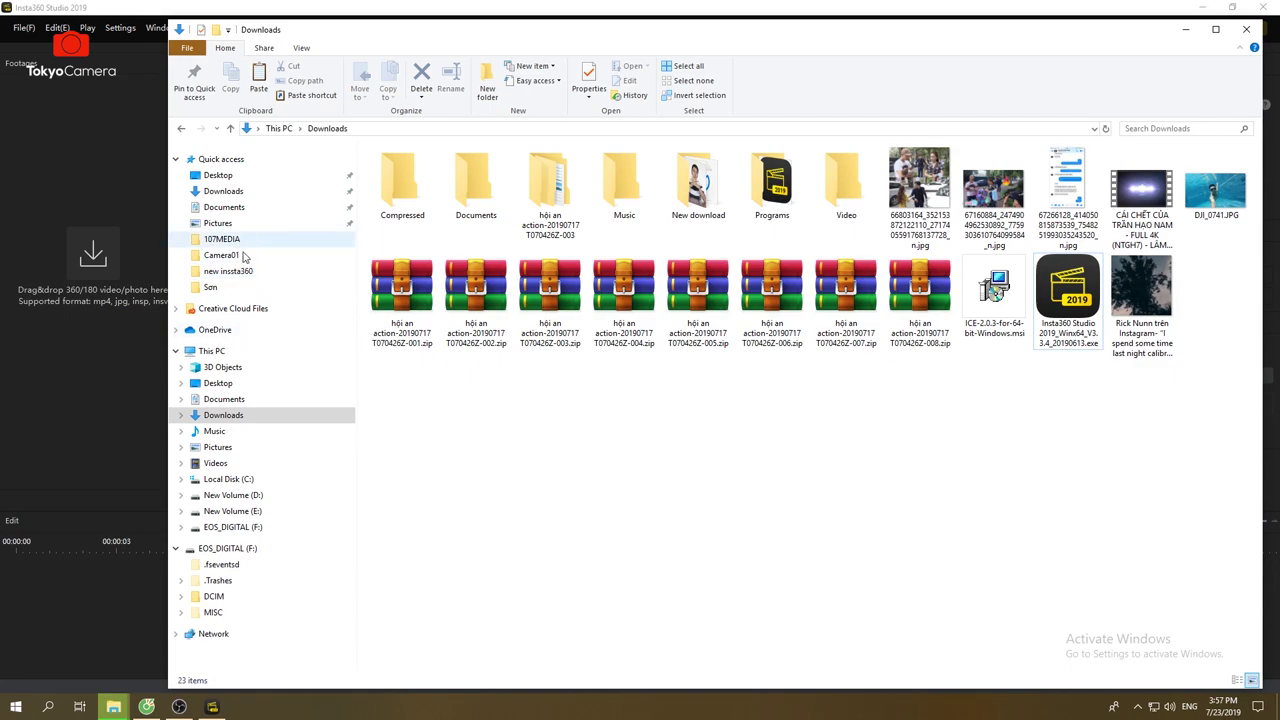
{"action": "left_click", "coordinate": [241, 500]}
{"action": "left_click", "coordinate": [428, 286]}
{"action": "double_click", "coordinate": [428, 286]}
{"action": "left_click_drag", "start_coordinate": [440, 325], "coordinate": [91, 222]}
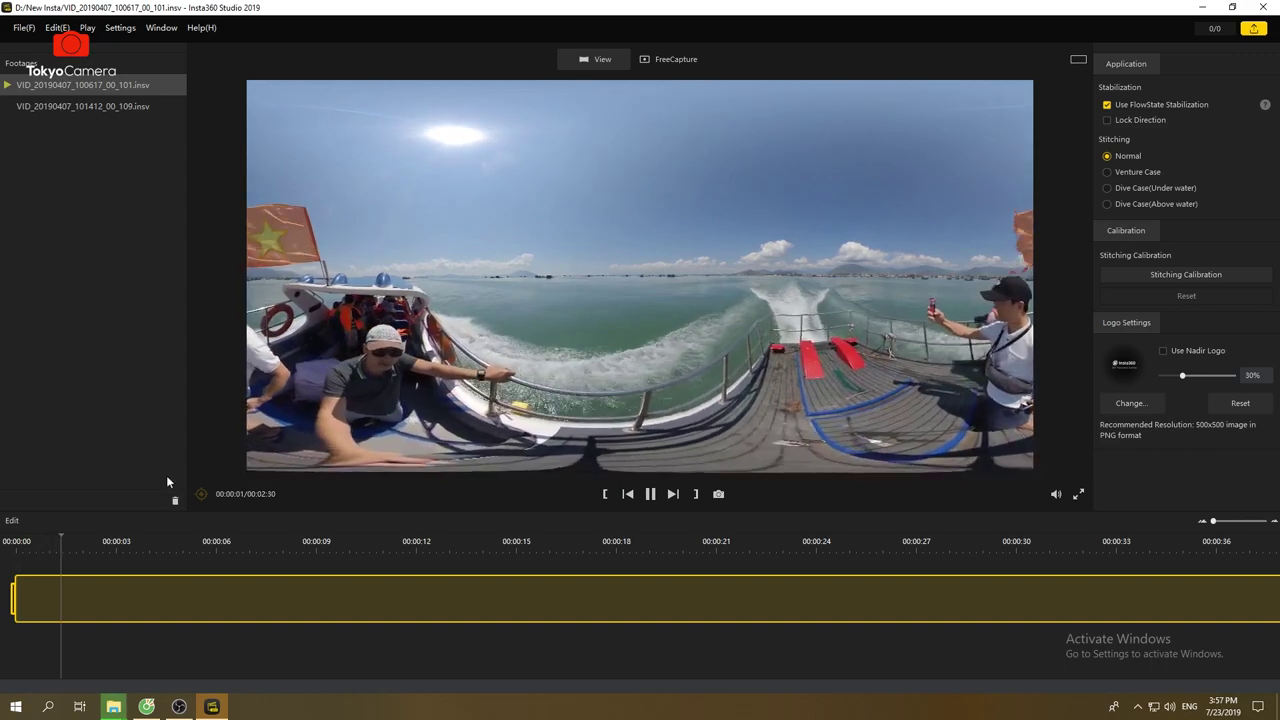
{"action": "left_click", "coordinate": [650, 494]}
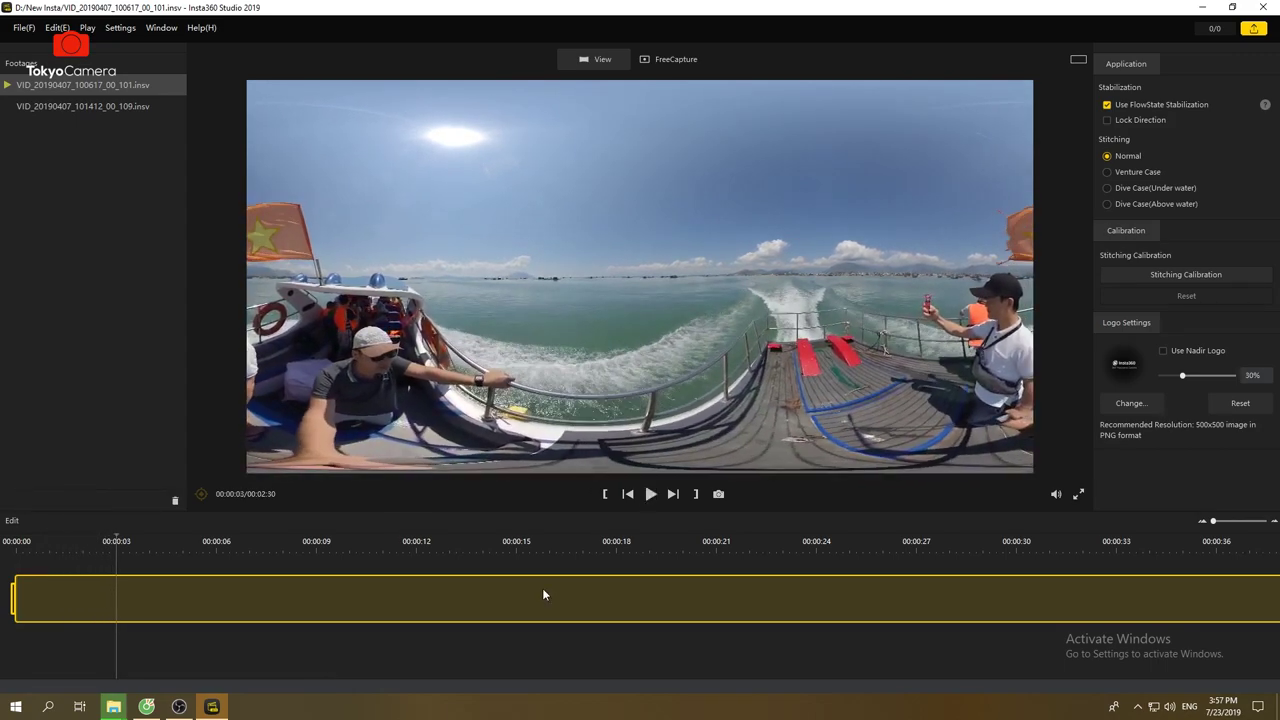
- Examine the .insv source files in the New Insta folder and its parent drive in File Explorer, and return to Insta360 Studio
{"action": "mouse_move", "coordinate": [120, 700]}
{"action": "left_click", "coordinate": [158, 665]}
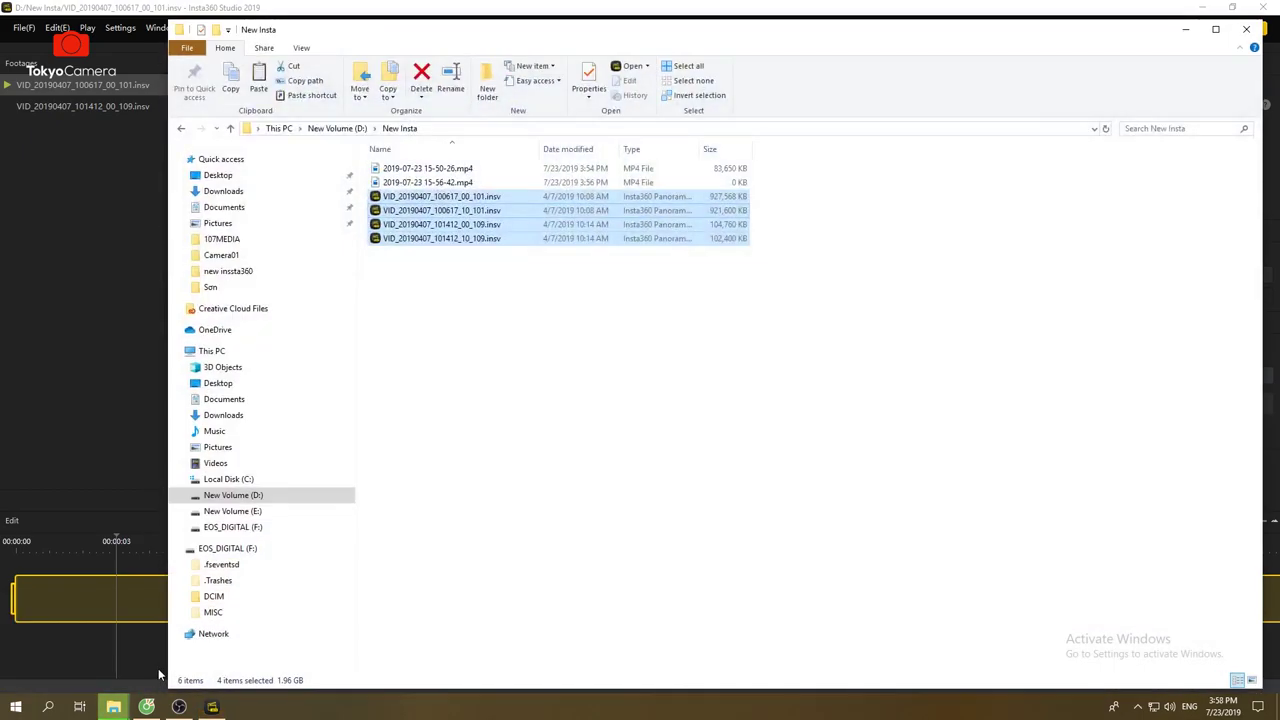
{"action": "left_click", "coordinate": [522, 338]}
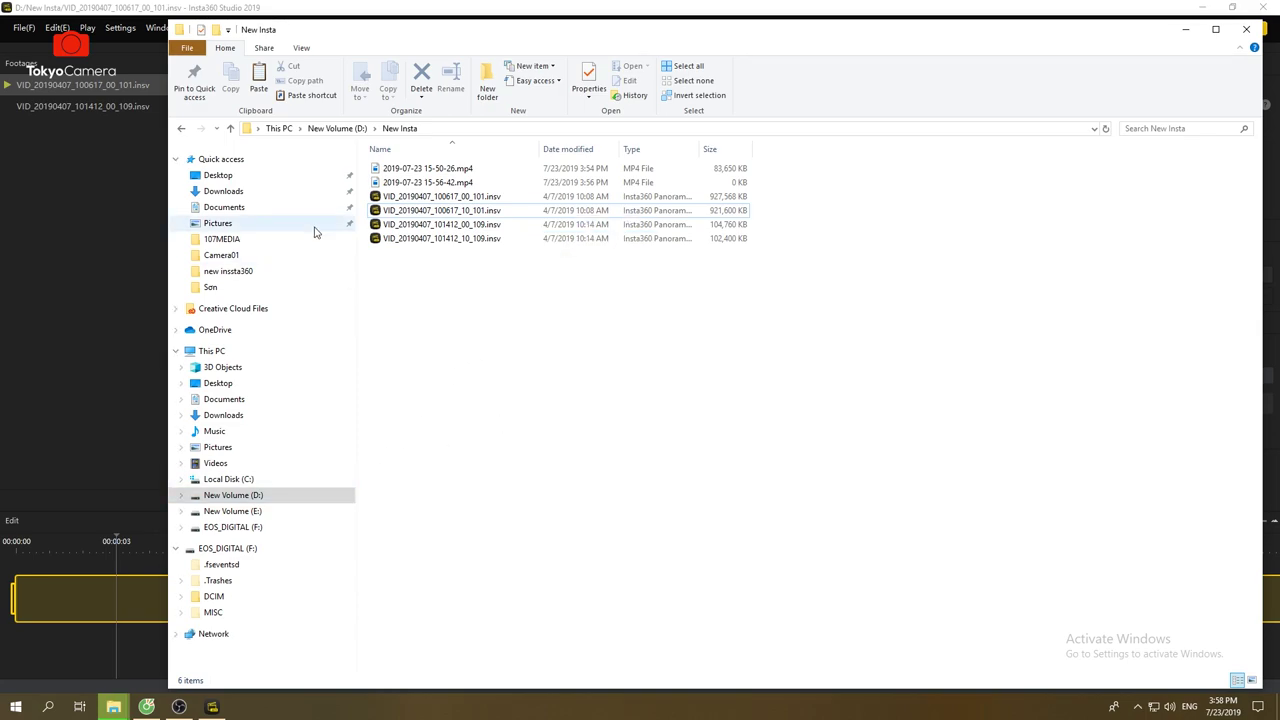
{"action": "left_click", "coordinate": [230, 128]}
{"action": "left_click", "coordinate": [575, 418]}
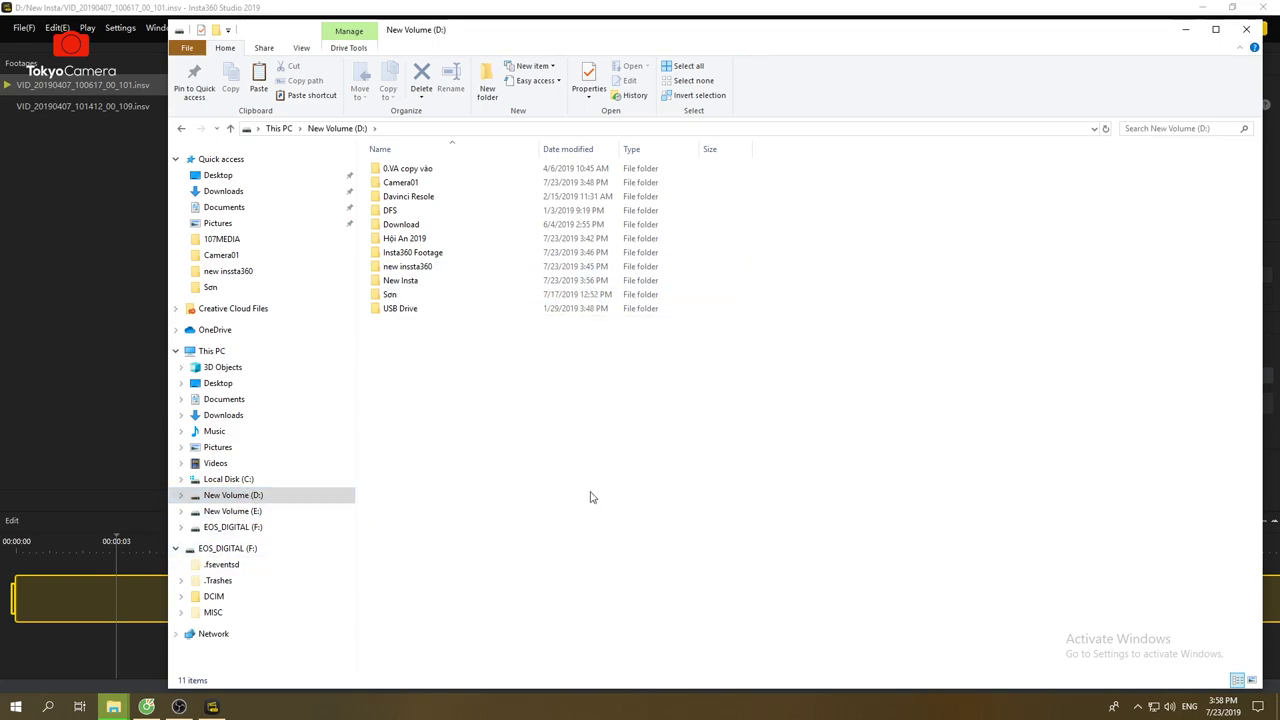
{"action": "double_click", "coordinate": [426, 280]}
{"action": "left_click", "coordinate": [115, 234]}
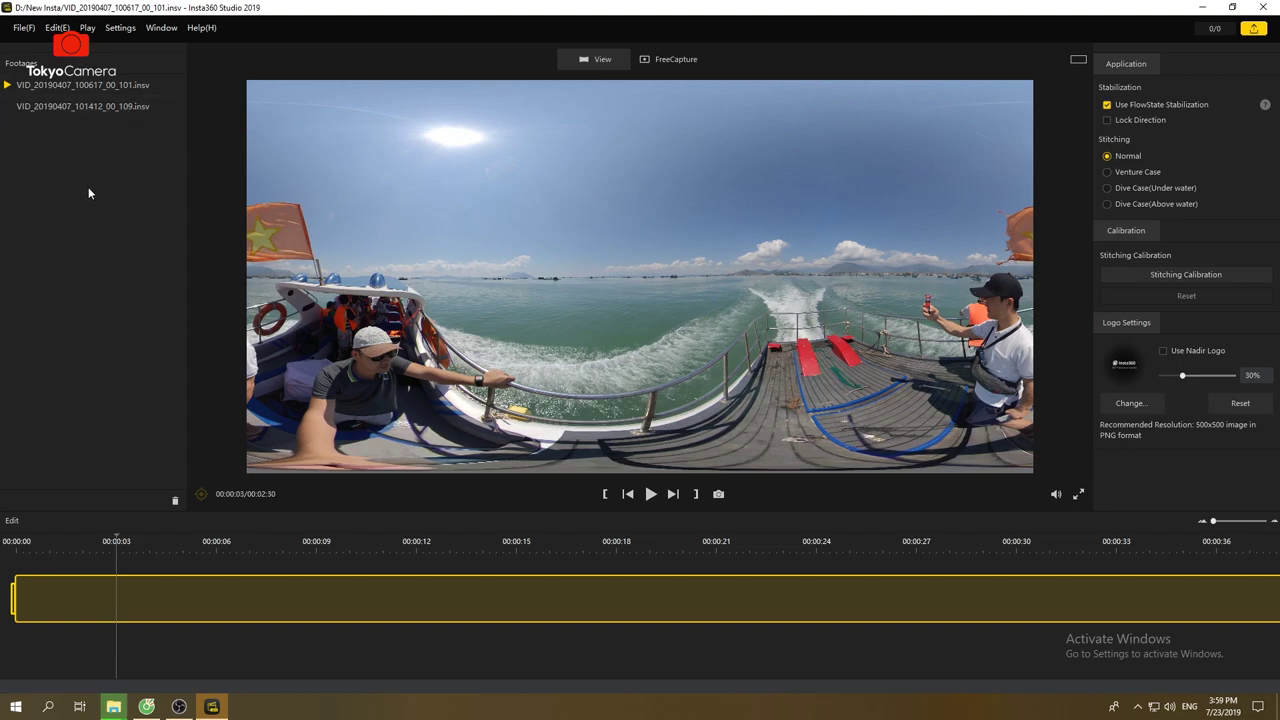
- Select the clip VID_20190407_100617_00_101.insv and try the play, pause and skip controls on it
{"action": "left_click", "coordinate": [112, 88]}
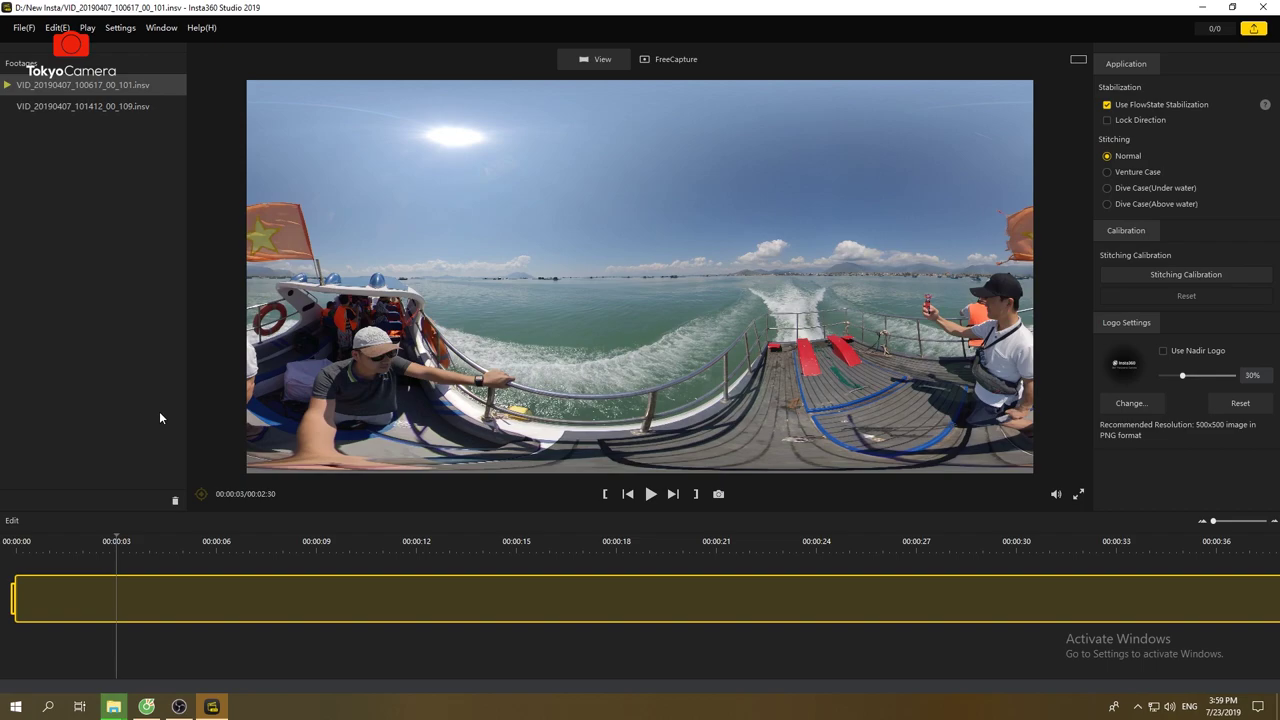
{"action": "left_click", "coordinate": [105, 100]}
{"action": "left_click", "coordinate": [650, 494]}
{"action": "left_click", "coordinate": [650, 494]}
{"action": "left_click", "coordinate": [673, 494]}
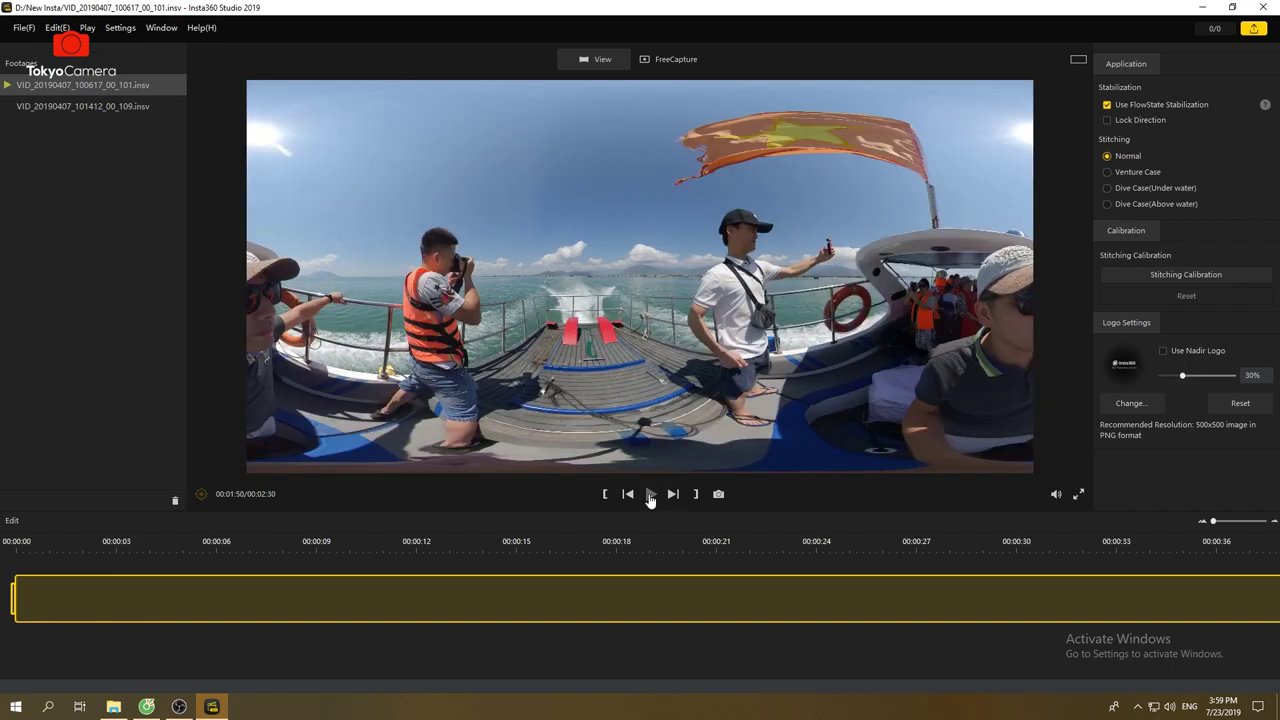
{"action": "left_click", "coordinate": [650, 494]}
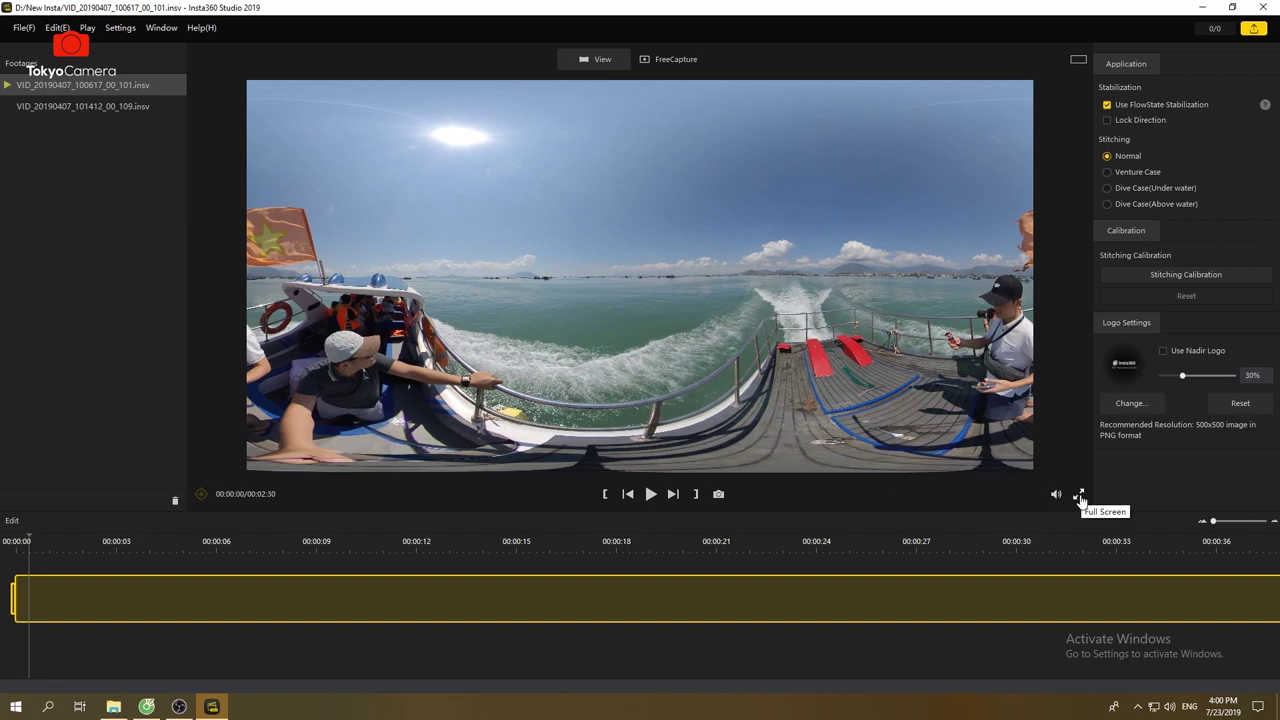
- Preview the clip in the Tiny Planet, Crystal Ball, Default and Natural View projections, and restore the Flat view
{"action": "left_click", "coordinate": [1078, 59]}
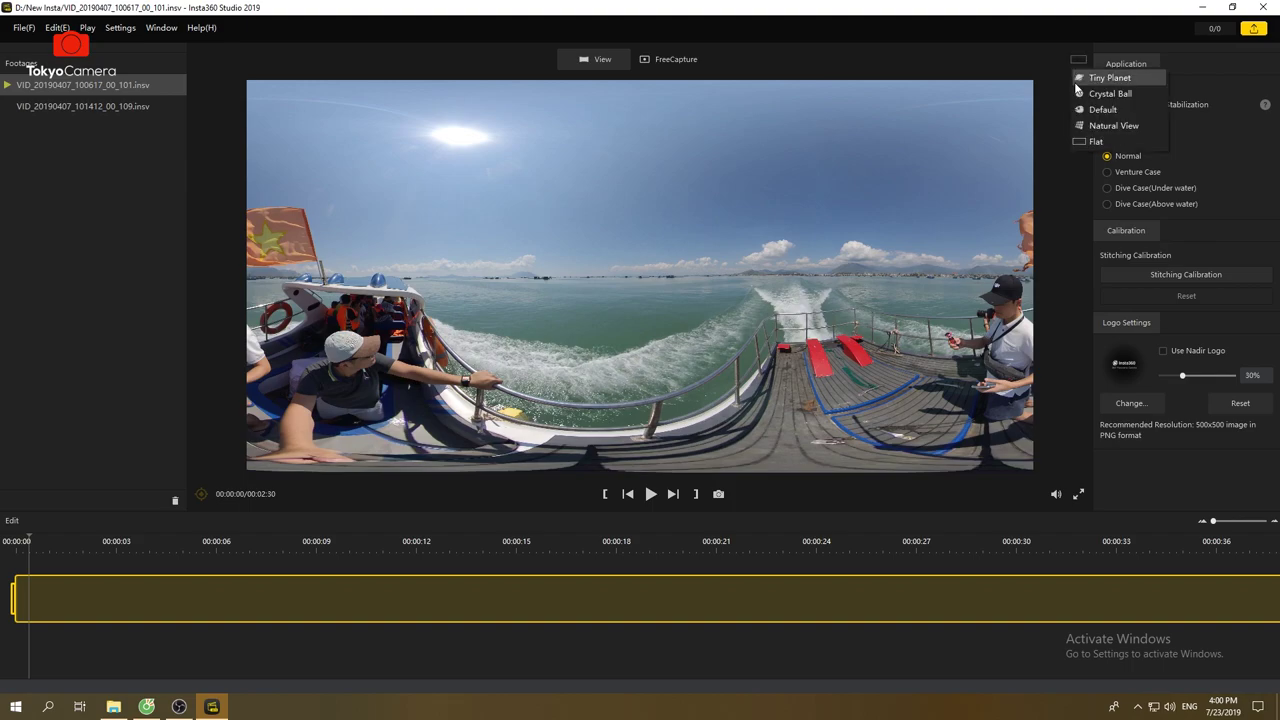
{"action": "left_click", "coordinate": [1077, 86]}
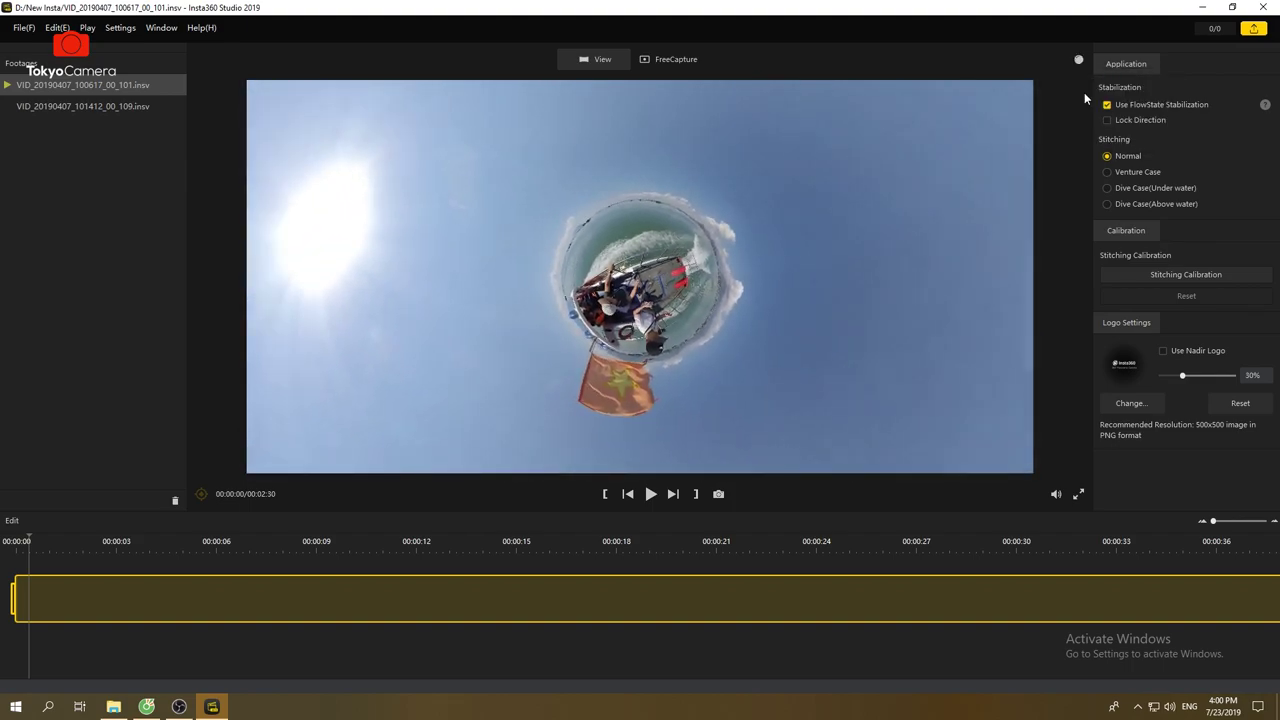
{"action": "left_click", "coordinate": [1078, 59]}
{"action": "left_click", "coordinate": [1088, 95]}
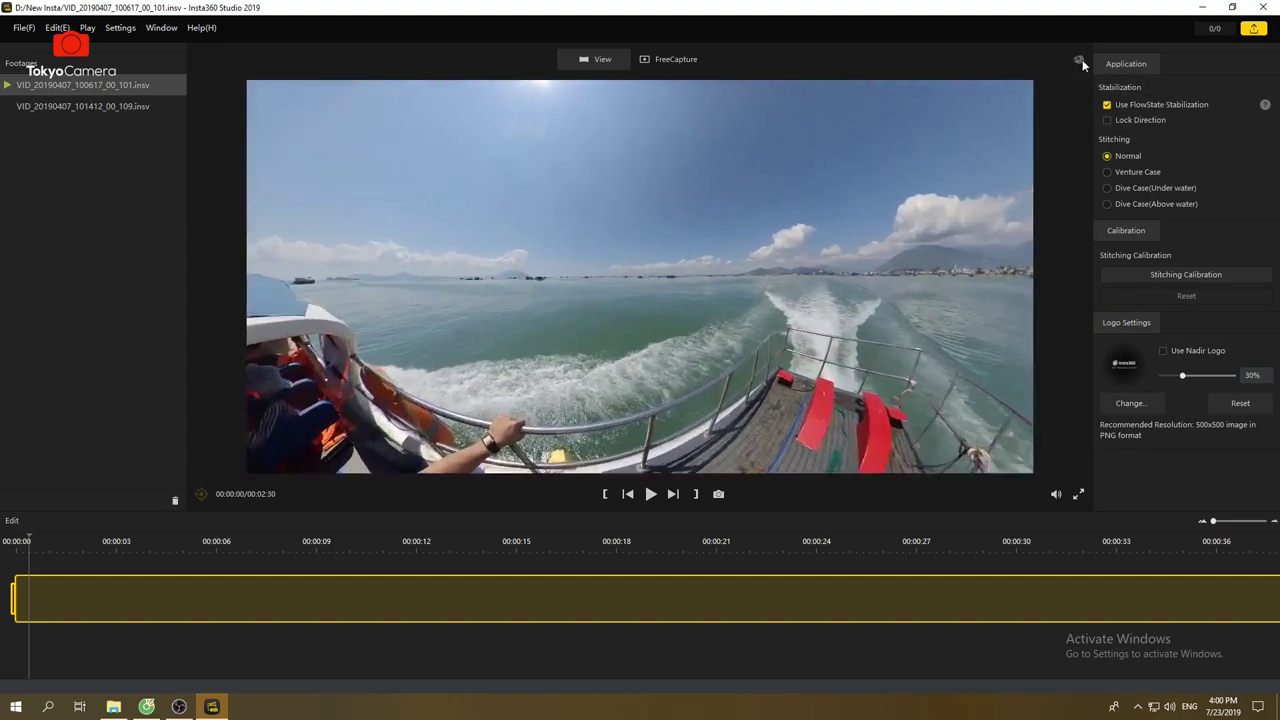
{"action": "left_click", "coordinate": [1079, 60]}
{"action": "left_click", "coordinate": [1112, 125]}
{"action": "left_click", "coordinate": [1079, 60]}
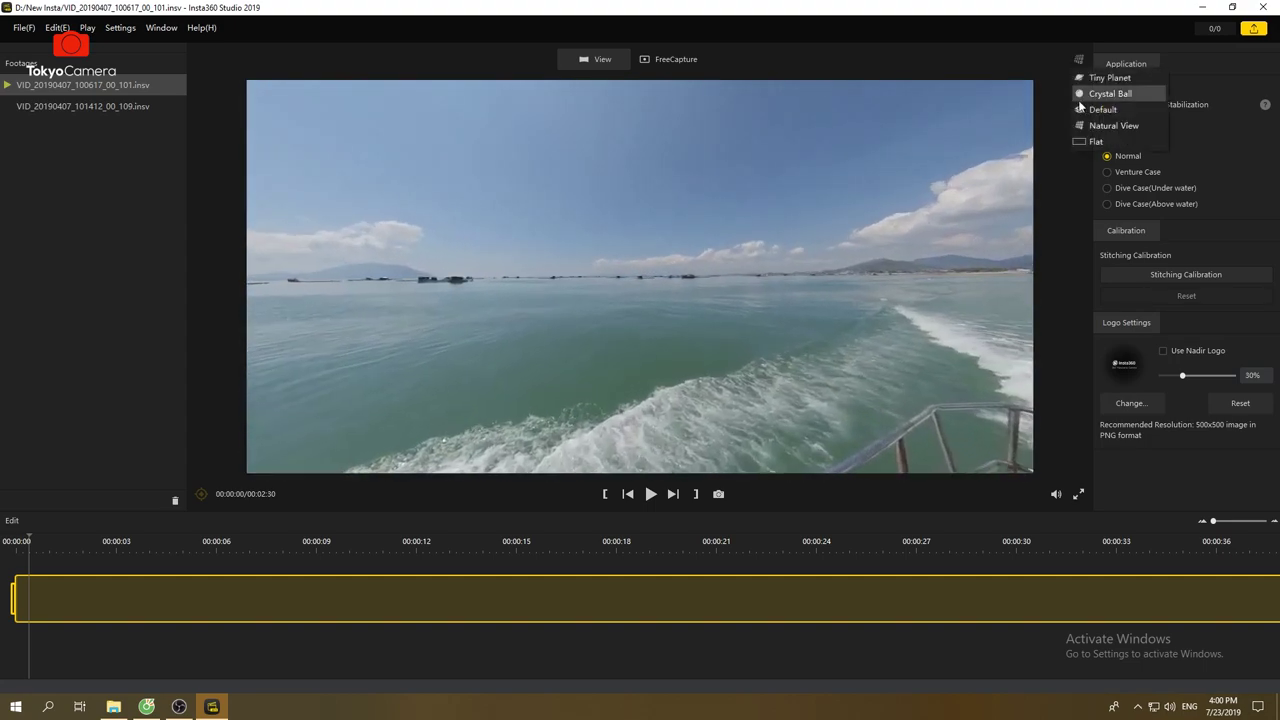
{"action": "left_click", "coordinate": [1095, 141]}
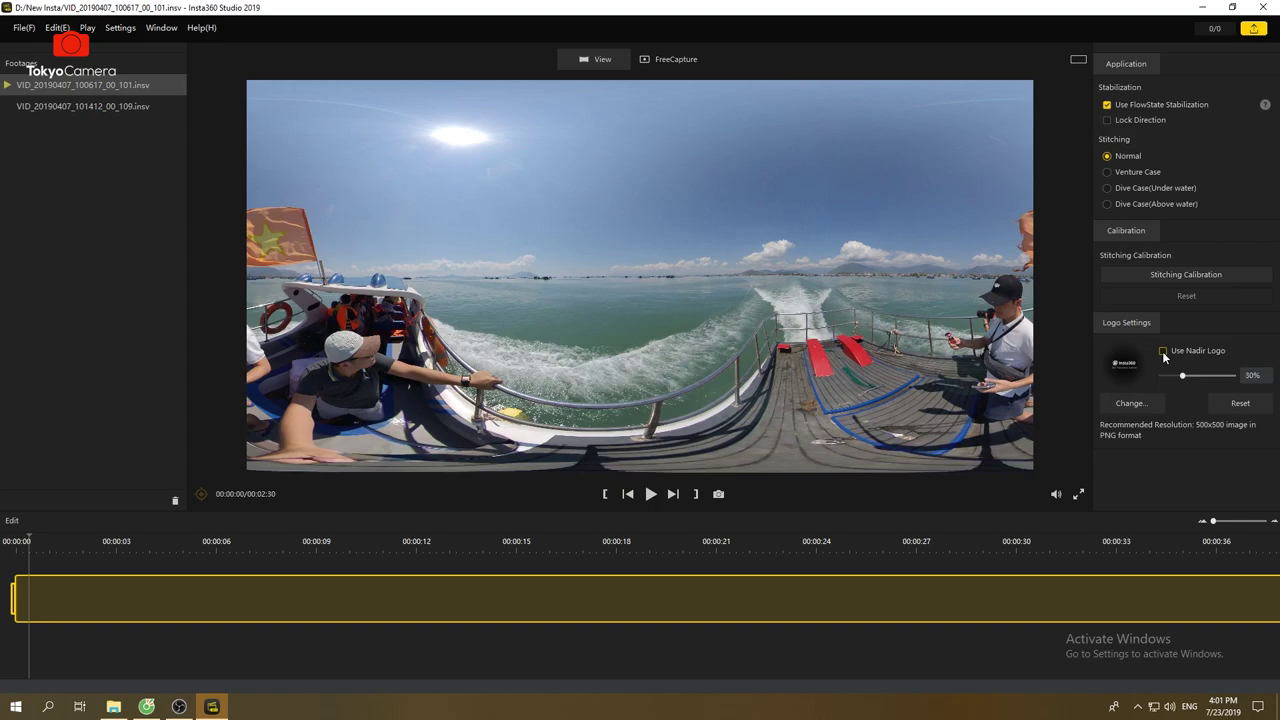
- Replace the nadir logo with the Tokyo Camera logo image, enable Use Nadir Logo and view it in the Default projection
{"action": "left_click", "coordinate": [1151, 405]}
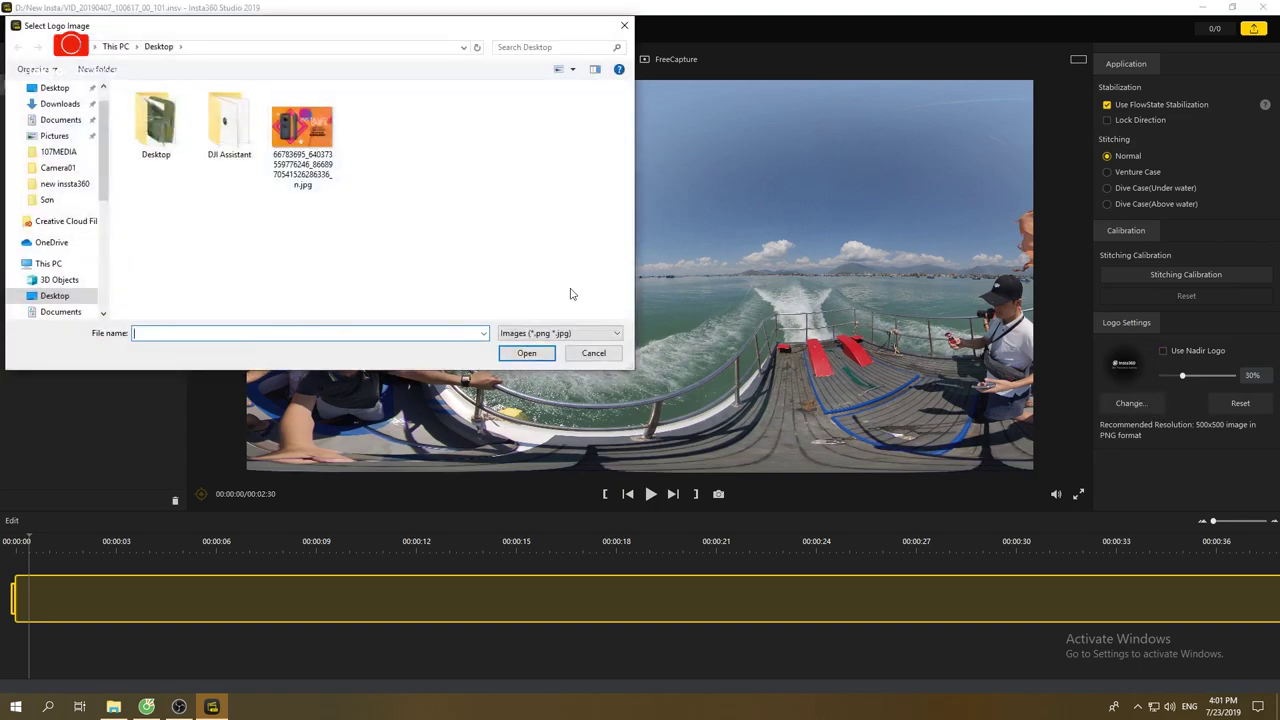
{"action": "left_click", "coordinate": [47, 199]}
{"action": "scroll", "coordinate": [420, 200], "scroll_direction": "down", "scroll_amount": 1}
{"action": "double_click", "coordinate": [512, 165]}
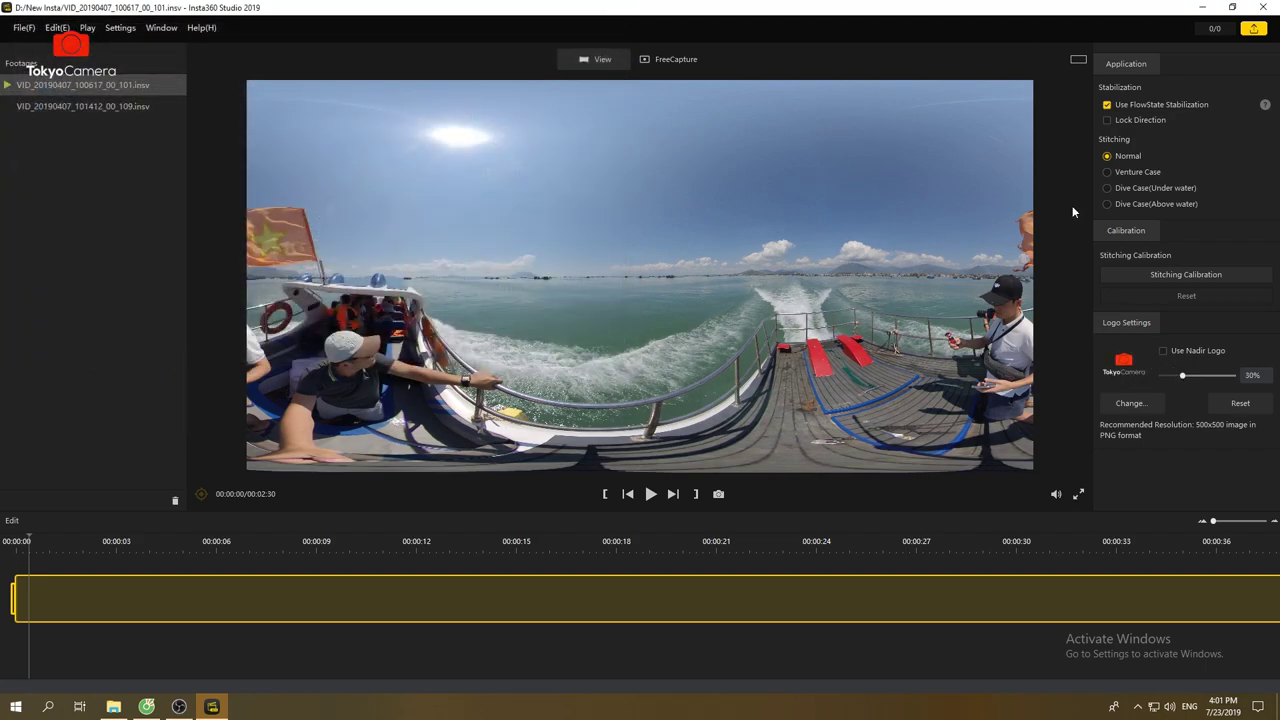
{"action": "left_click", "coordinate": [1078, 62]}
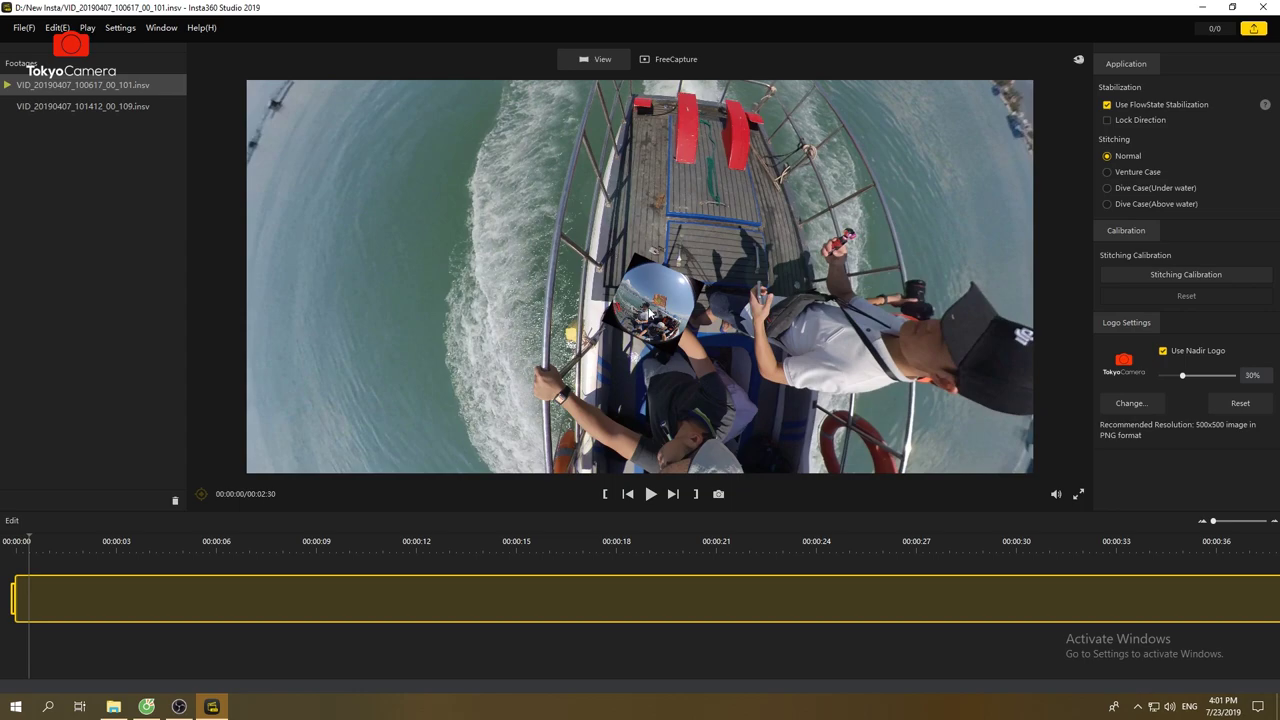
- Compare the clip in View and FreeCapture modes by looking around the scene, and cancel the prompt to save the changes
{"action": "left_click_drag", "start_coordinate": [608, 280], "coordinate": [612, 292]}
{"action": "left_click", "coordinate": [592, 60]}
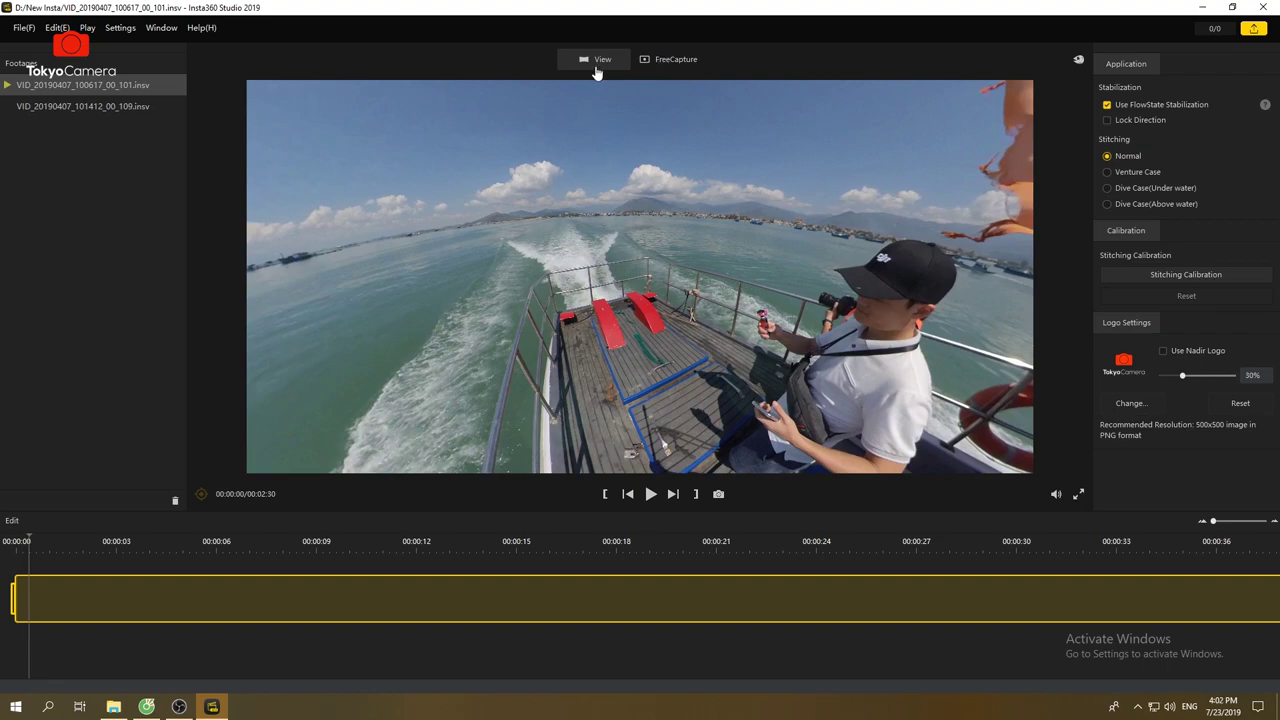
{"action": "left_click_drag", "start_coordinate": [663, 340], "coordinate": [665, 106]}
{"action": "left_click", "coordinate": [677, 62]}
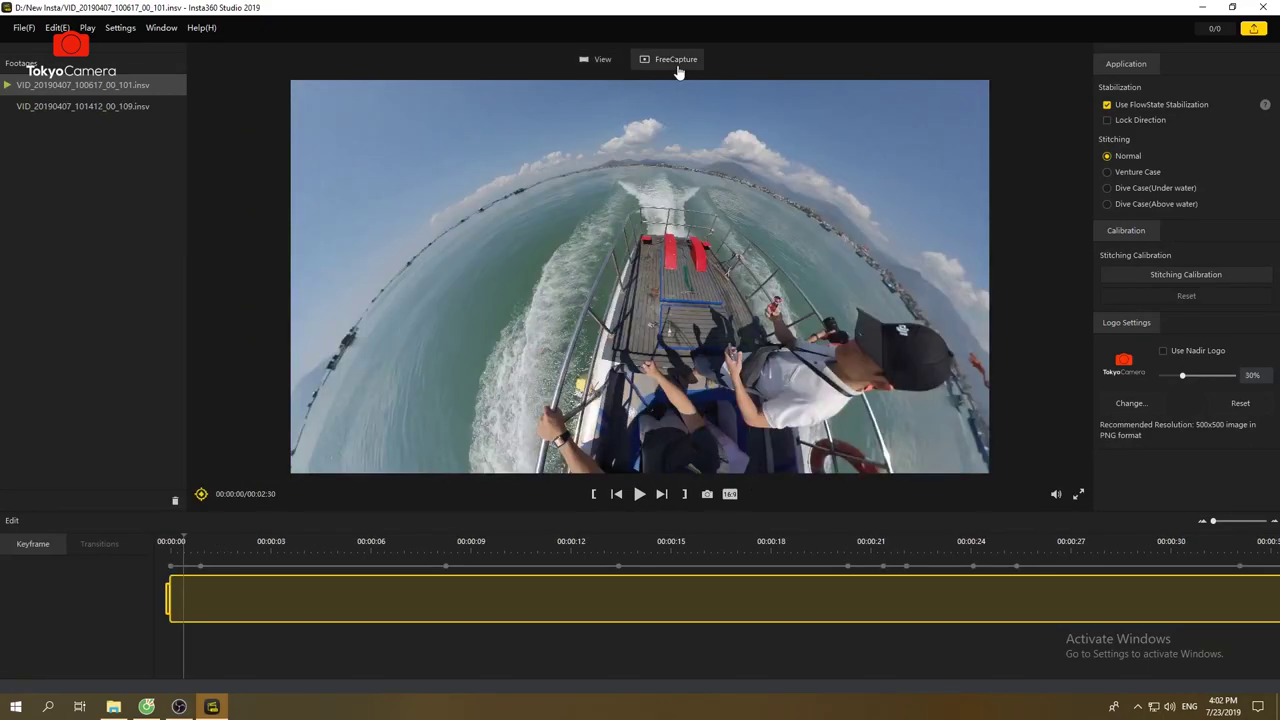
{"action": "left_click_drag", "start_coordinate": [732, 254], "coordinate": [426, 235]}
{"action": "left_click", "coordinate": [582, 59]}
{"action": "left_click_drag", "start_coordinate": [684, 203], "coordinate": [282, 262]}
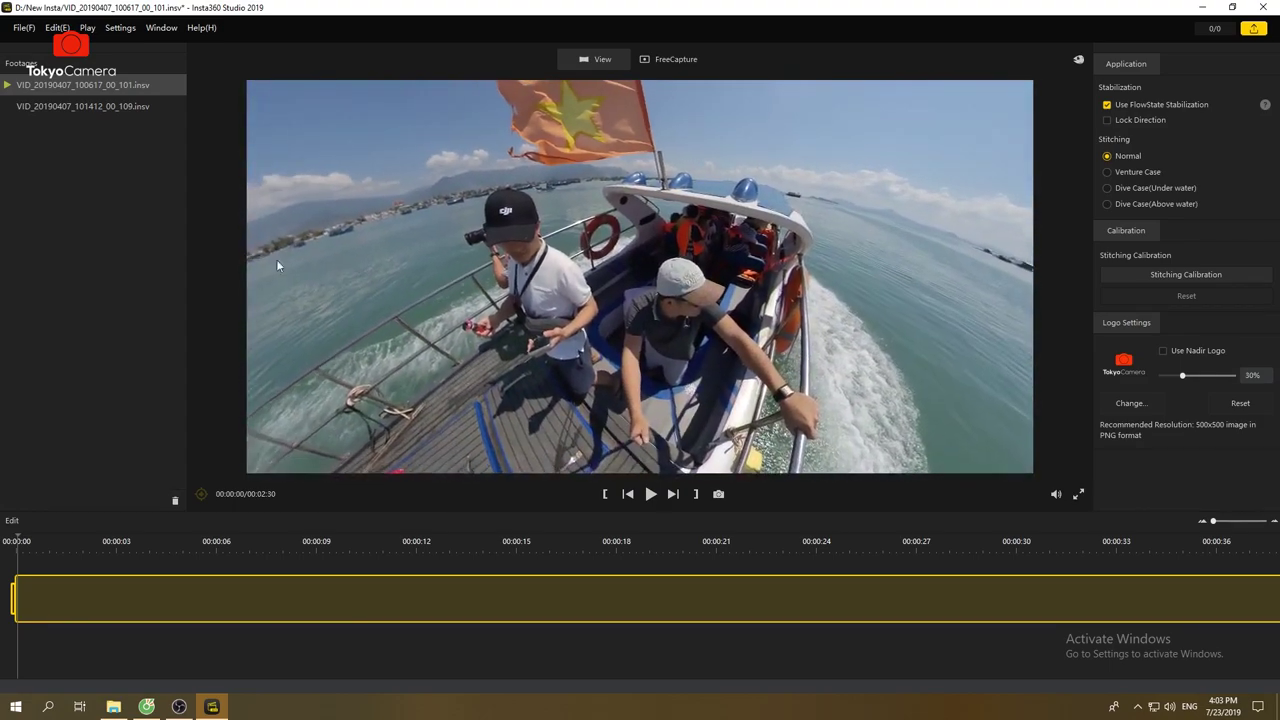
{"action": "left_click", "coordinate": [1263, 7]}
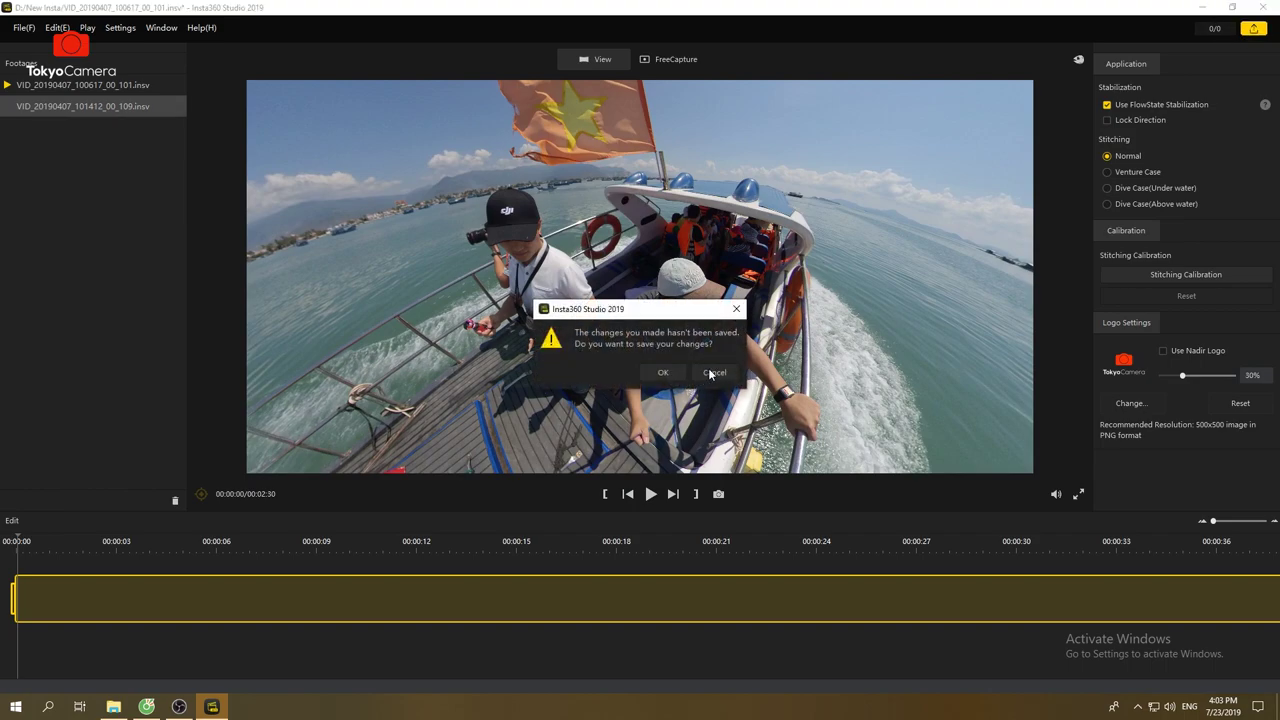
{"action": "left_click", "coordinate": [713, 372]}
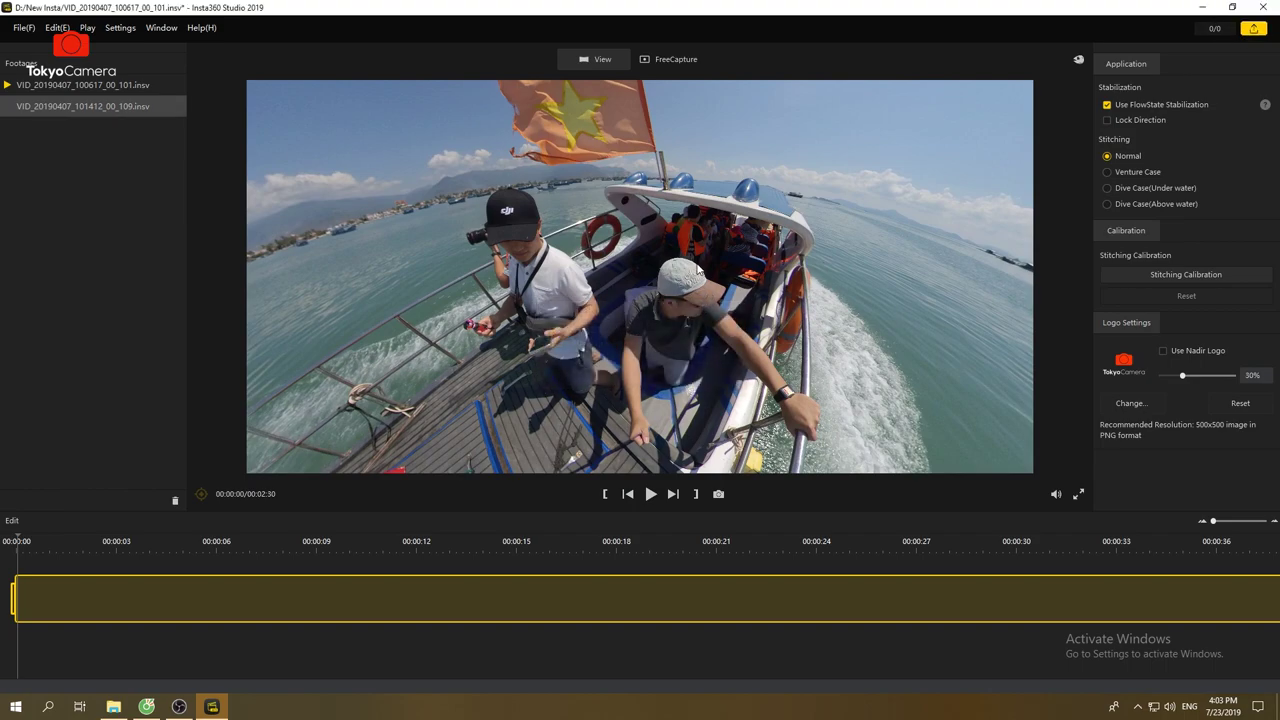
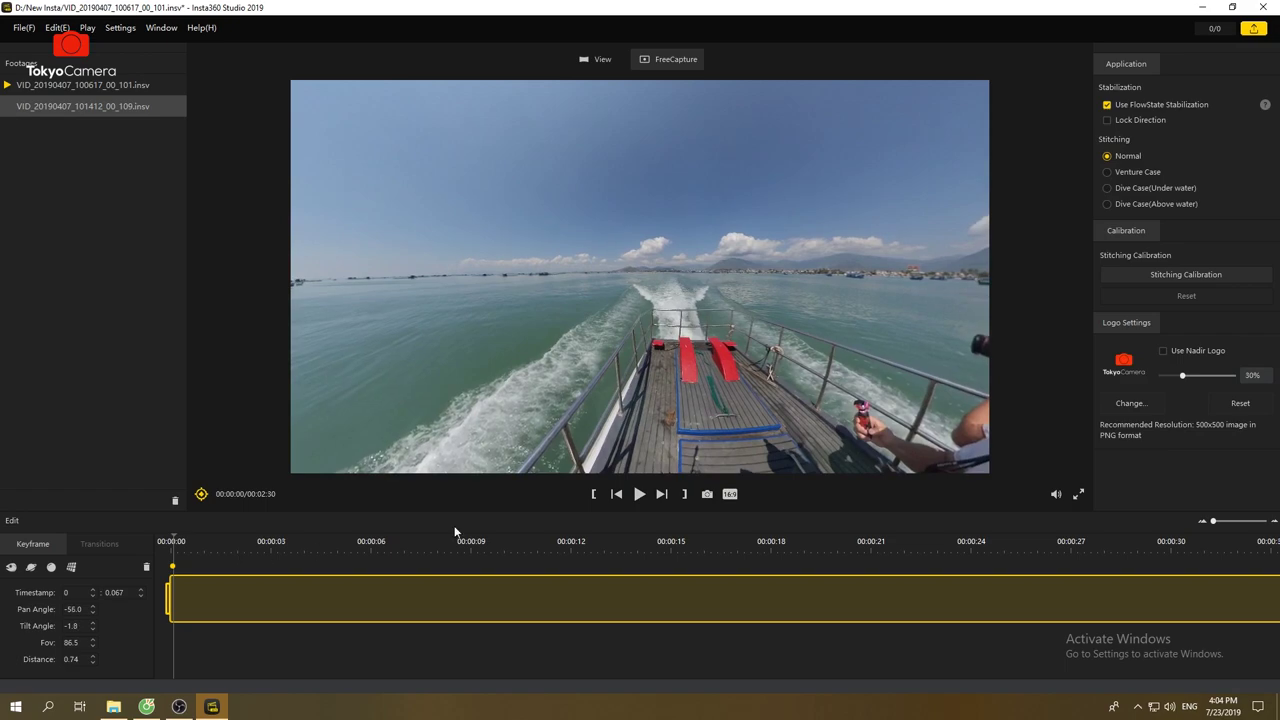
- Play the clip in FreeCapture mode to about 3 s and add a keyframe at 3.337 s with pan angle -58.0 and tilt angle -22.9
{"action": "left_click", "coordinate": [640, 495]}
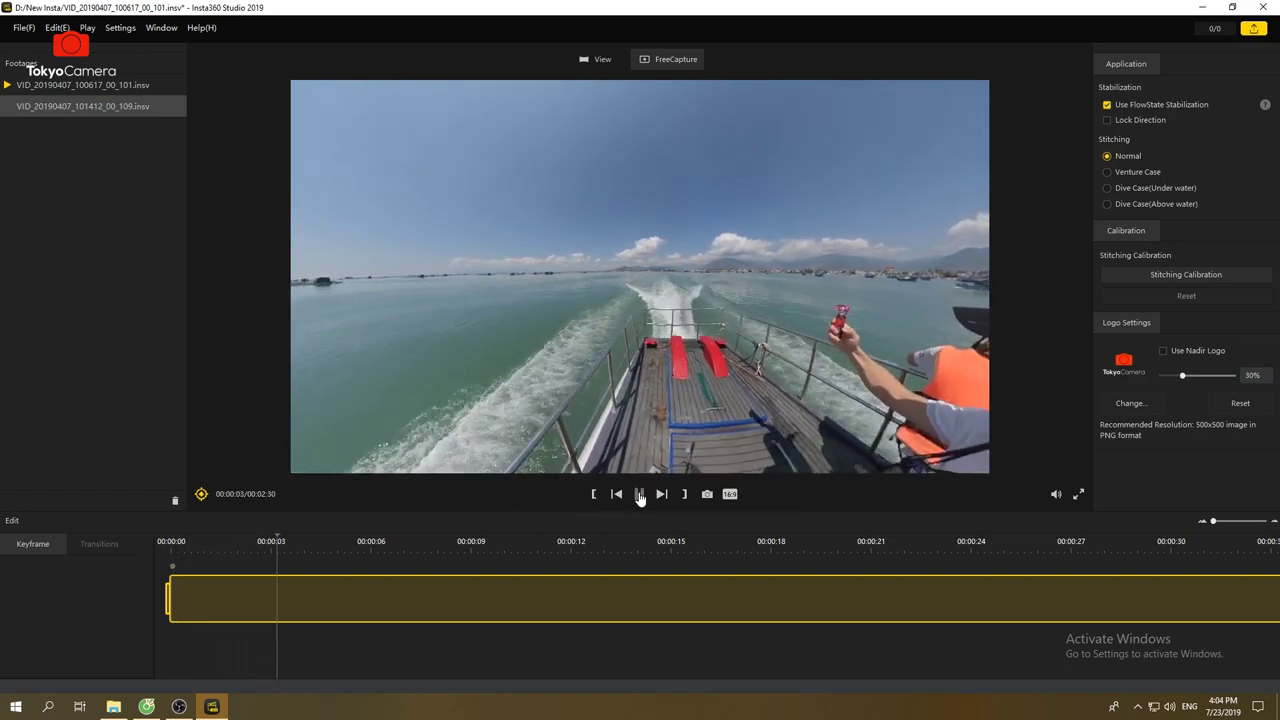
{"action": "left_click", "coordinate": [640, 495]}
{"action": "mouse_move", "coordinate": [573, 307]}
{"action": "left_mouse_down"}
{"action": "mouse_move", "coordinate": [617, 303]}
{"action": "mouse_move", "coordinate": [555, 311]}
{"action": "left_mouse_up"}
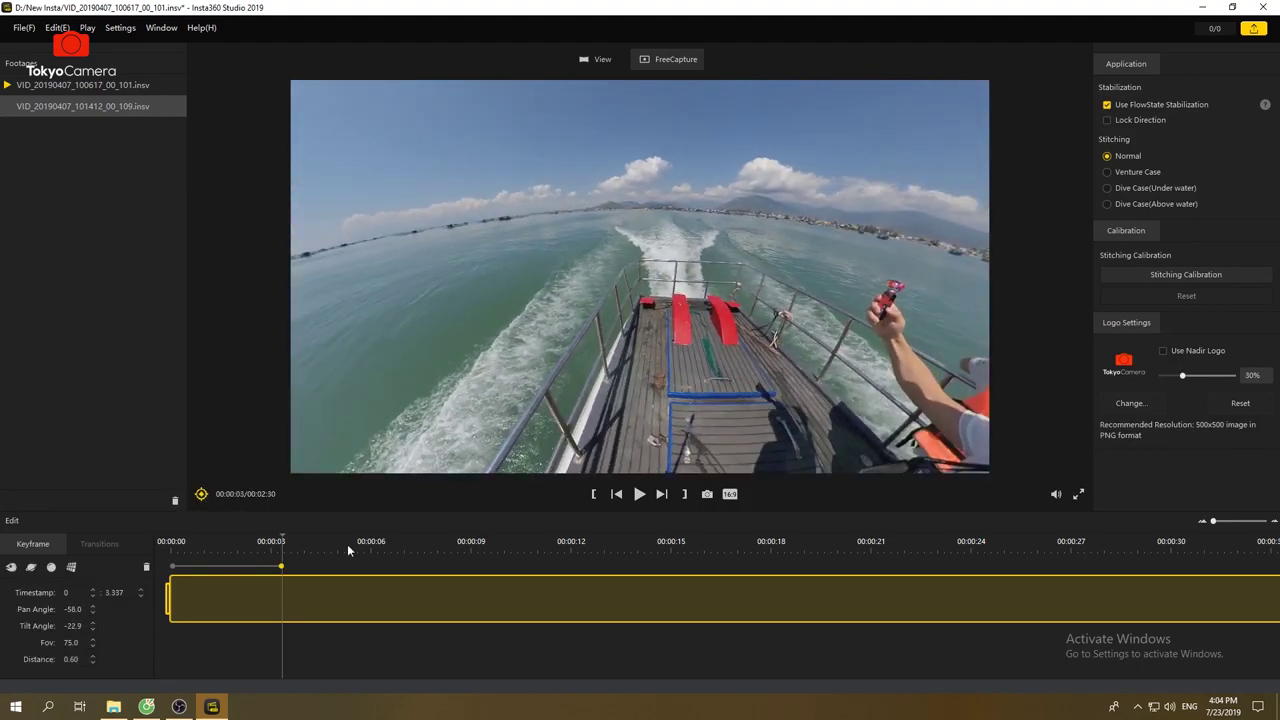
- Add a Tiny Planet keyframe at 4.338 s with pan angle -225.0, and one at 6.807 s with pan angle -142.0 and tilt angle -45.8
{"action": "left_click", "coordinate": [640, 495]}
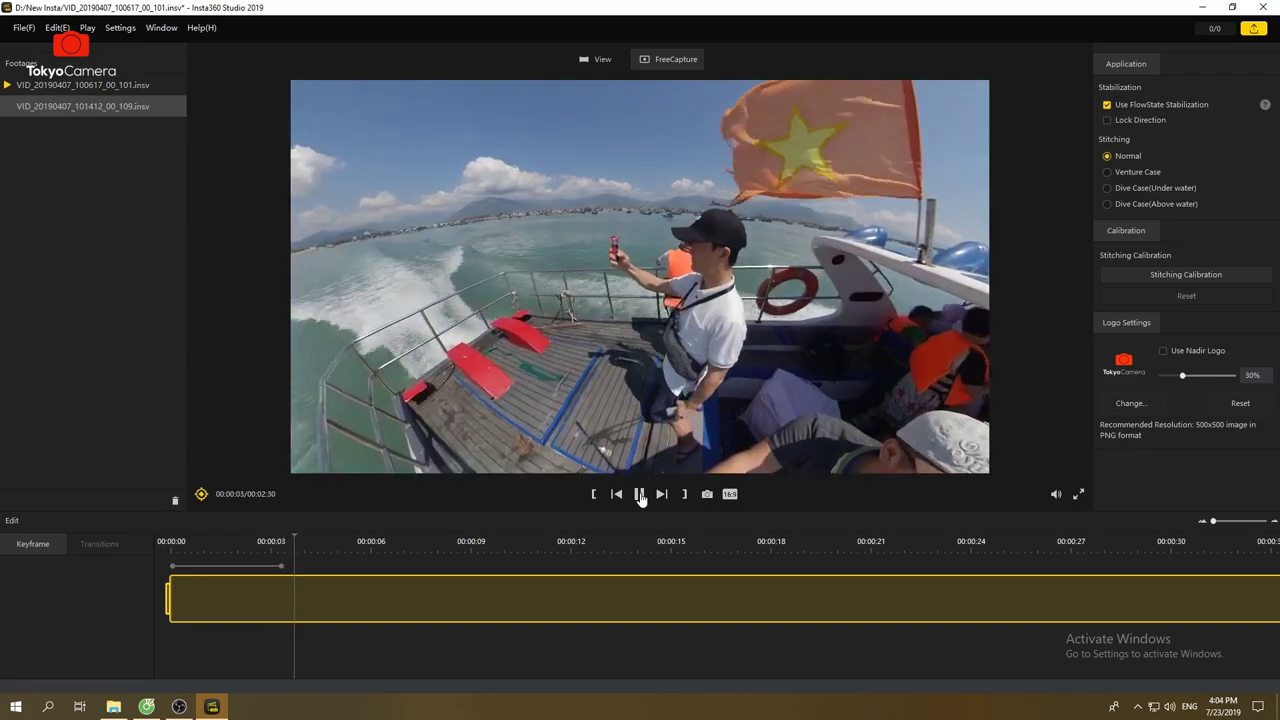
{"action": "left_click", "coordinate": [318, 556]}
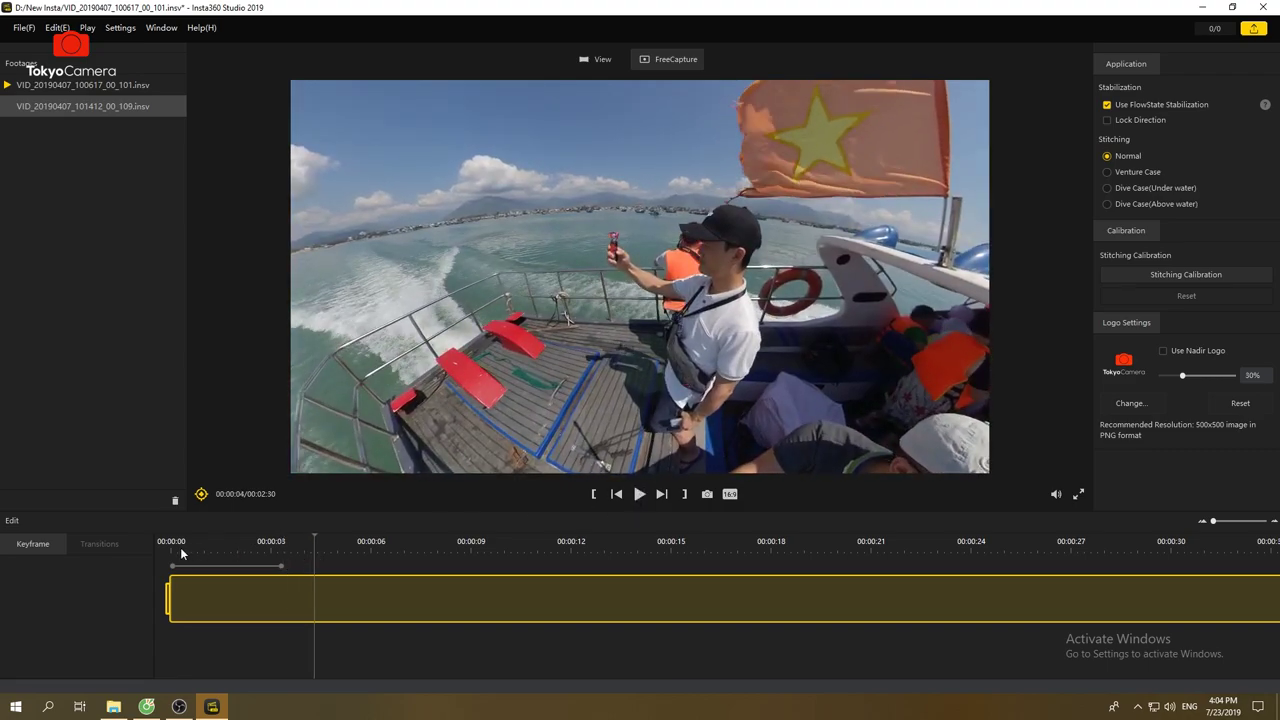
{"action": "left_click", "coordinate": [201, 493]}
{"action": "left_click_drag", "start_coordinate": [475, 370], "coordinate": [337, 400]}
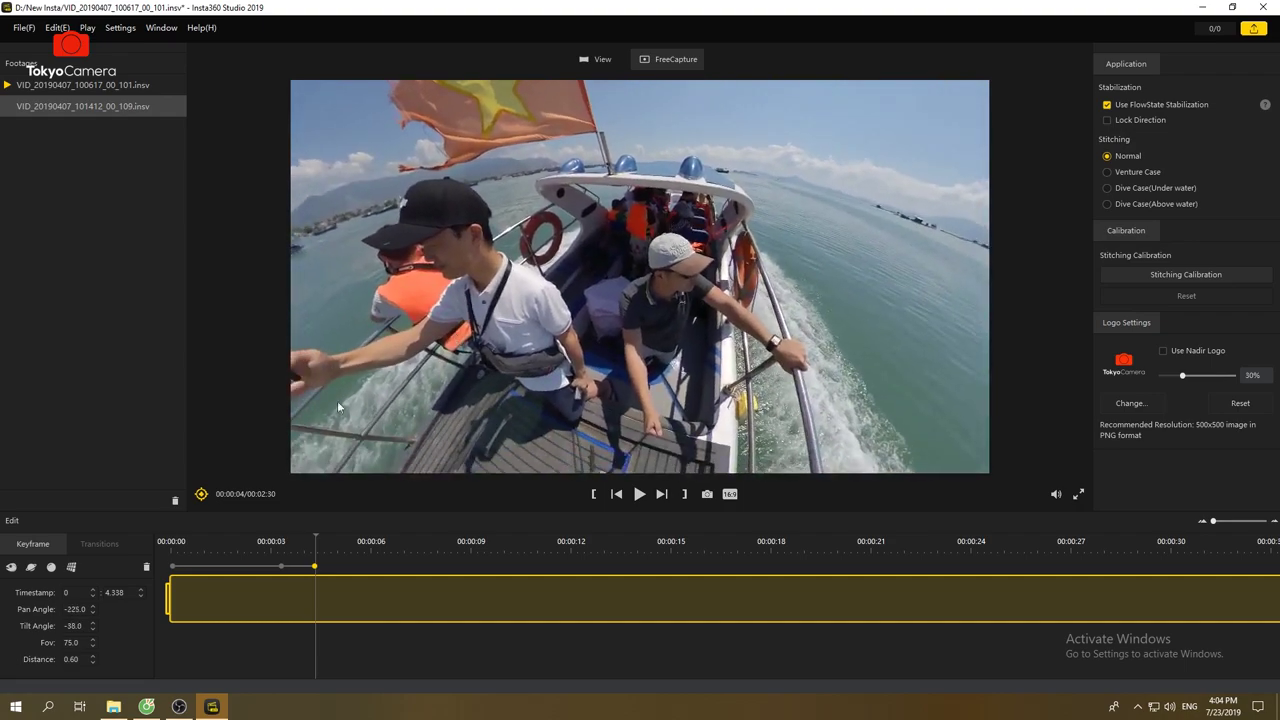
{"action": "left_click", "coordinate": [50, 568]}
{"action": "left_click", "coordinate": [31, 567]}
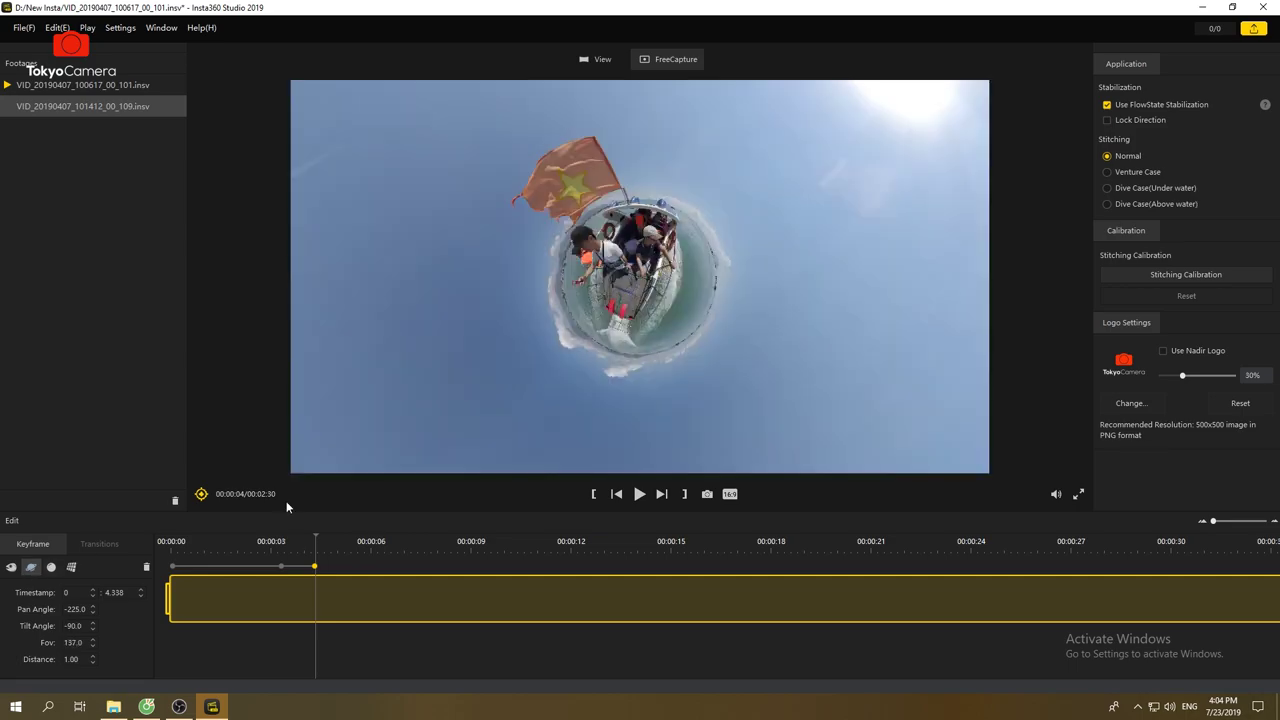
{"action": "left_click", "coordinate": [397, 545]}
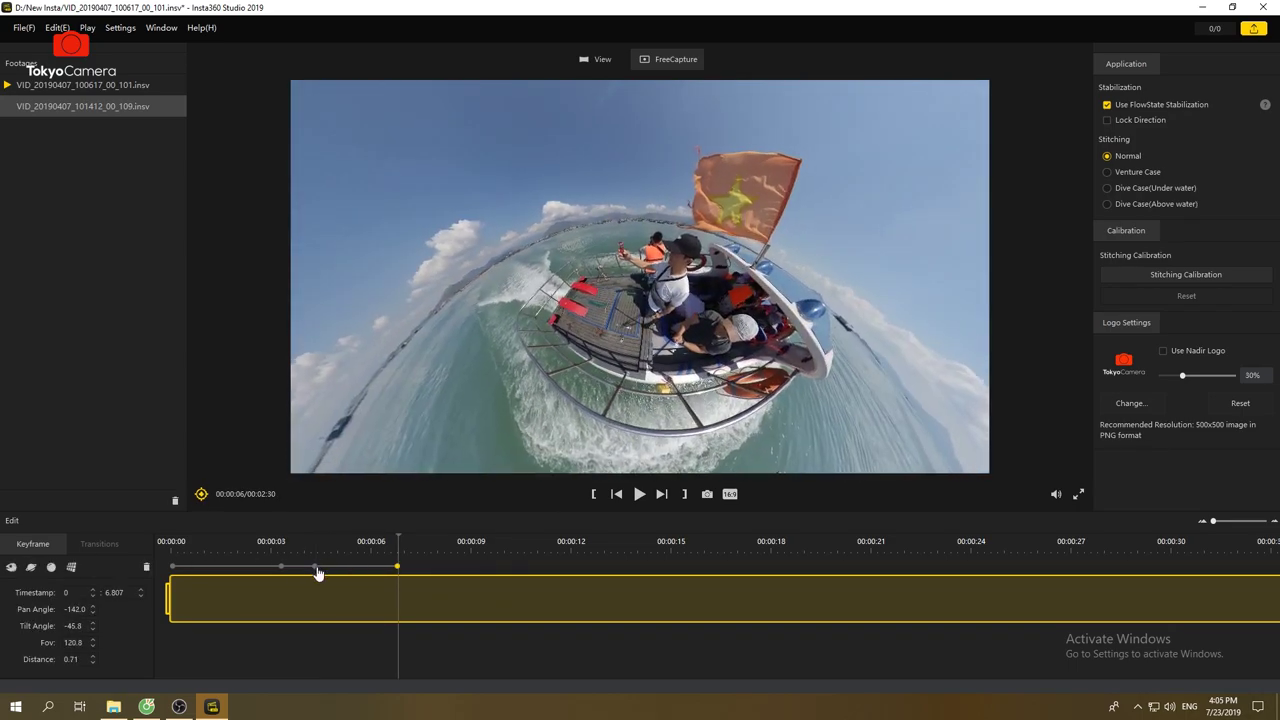
- Play the FreeCapture edit from the beginning of the clip to about 11 s to review the keyframe transitions
{"action": "left_click", "coordinate": [279, 548]}
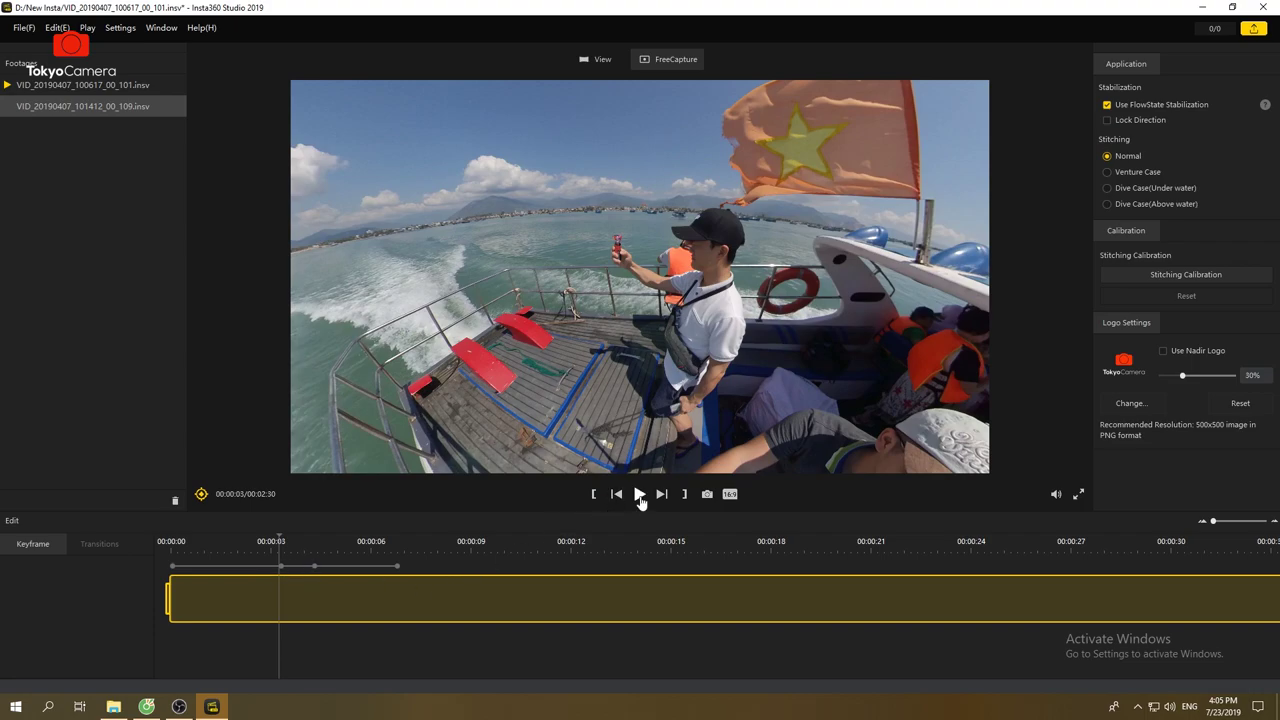
{"action": "left_click", "coordinate": [171, 548]}
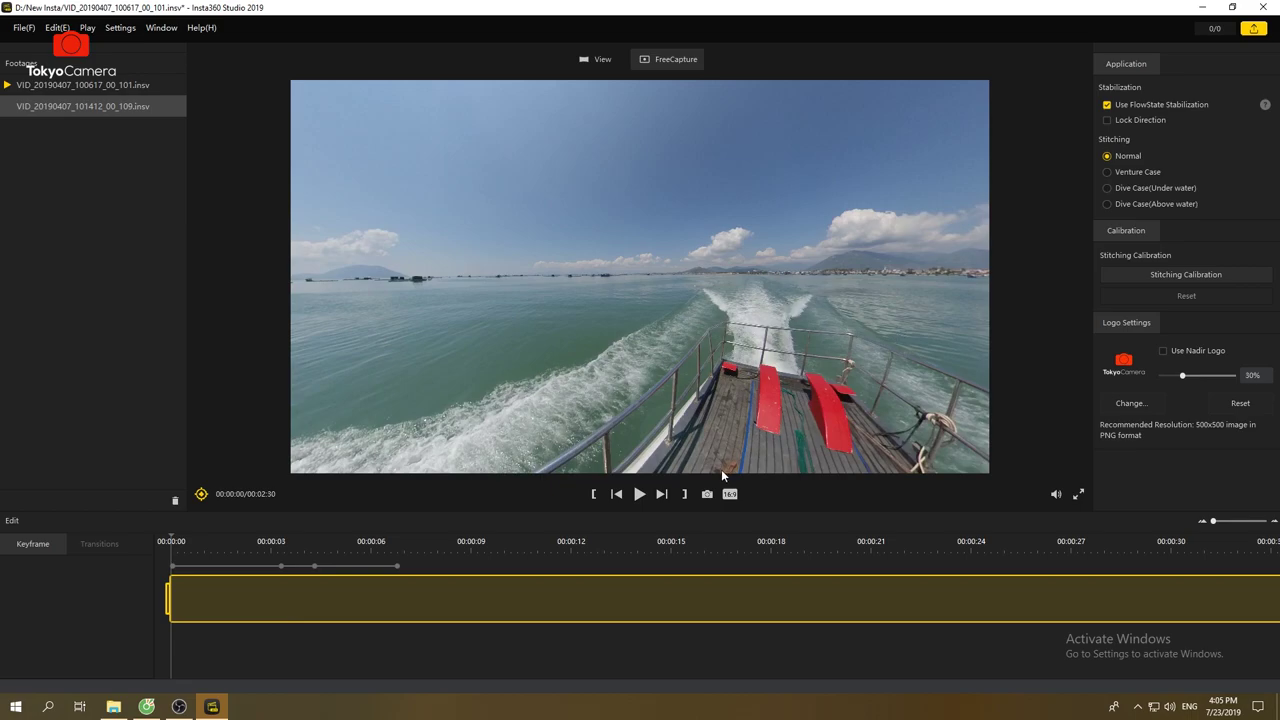
{"action": "left_click", "coordinate": [640, 496]}
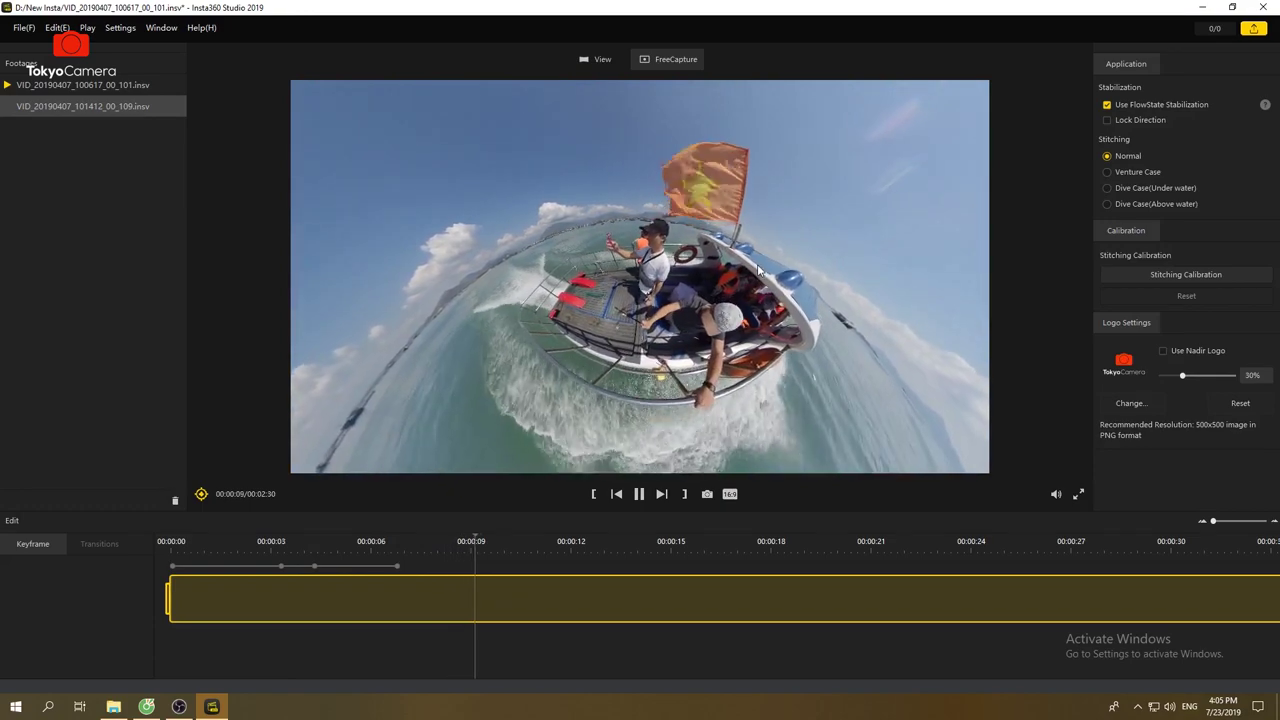
{"action": "left_click", "coordinate": [640, 494]}
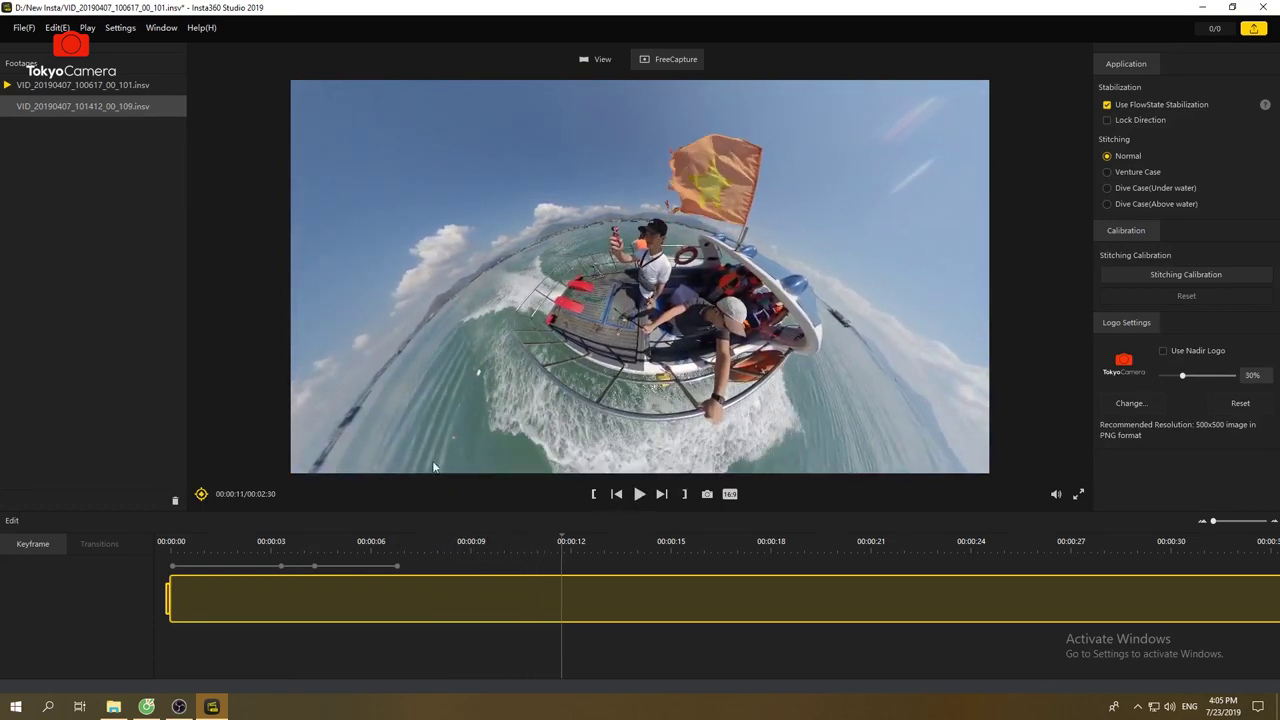
- Add a Natural View keyframe at 13.514 s and reframe it to pan angle -212.0 and tilt angle -29.2
{"action": "left_click", "coordinate": [640, 494]}
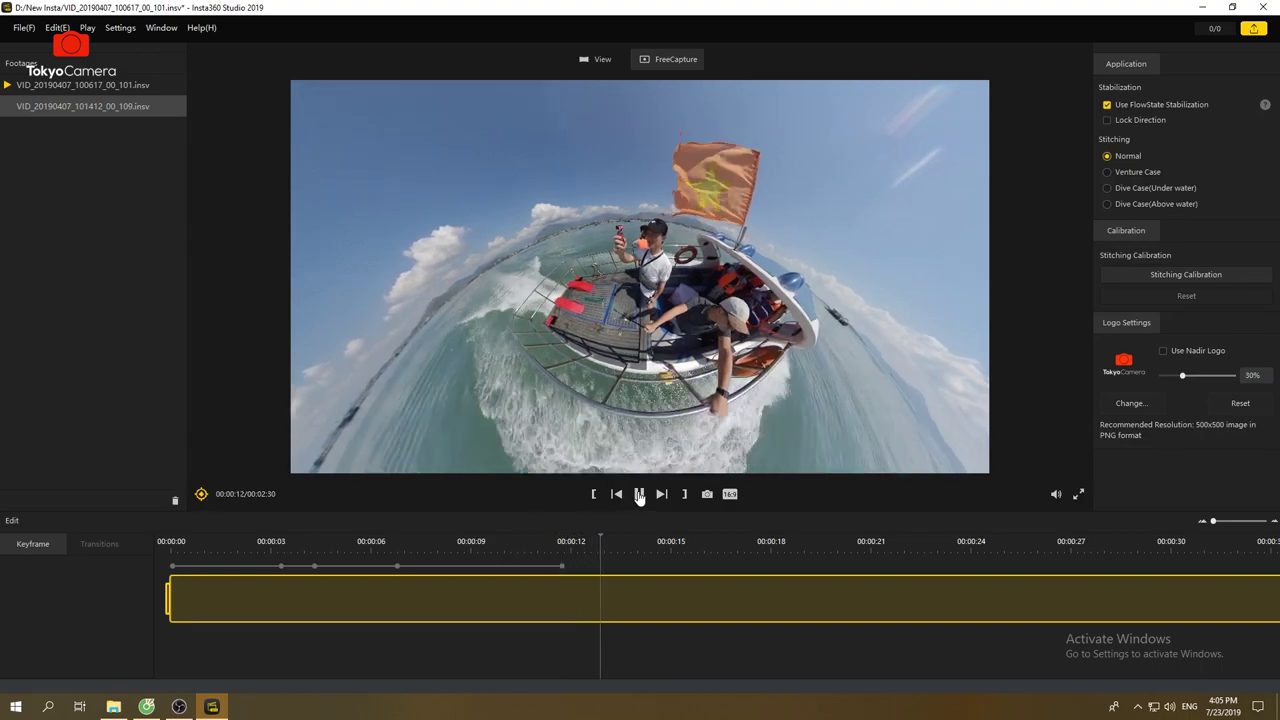
{"action": "left_click", "coordinate": [640, 494]}
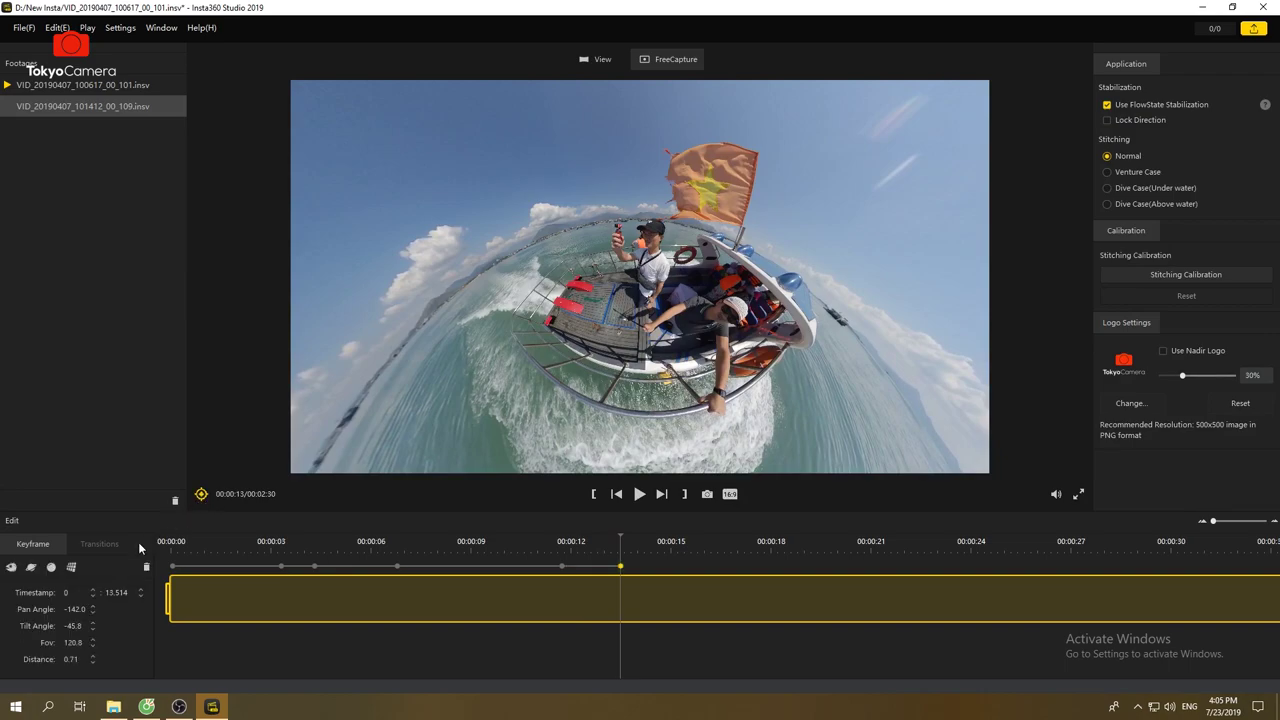
{"action": "left_click", "coordinate": [71, 567]}
{"action": "left_click_drag", "start_coordinate": [628, 353], "coordinate": [678, 238]}
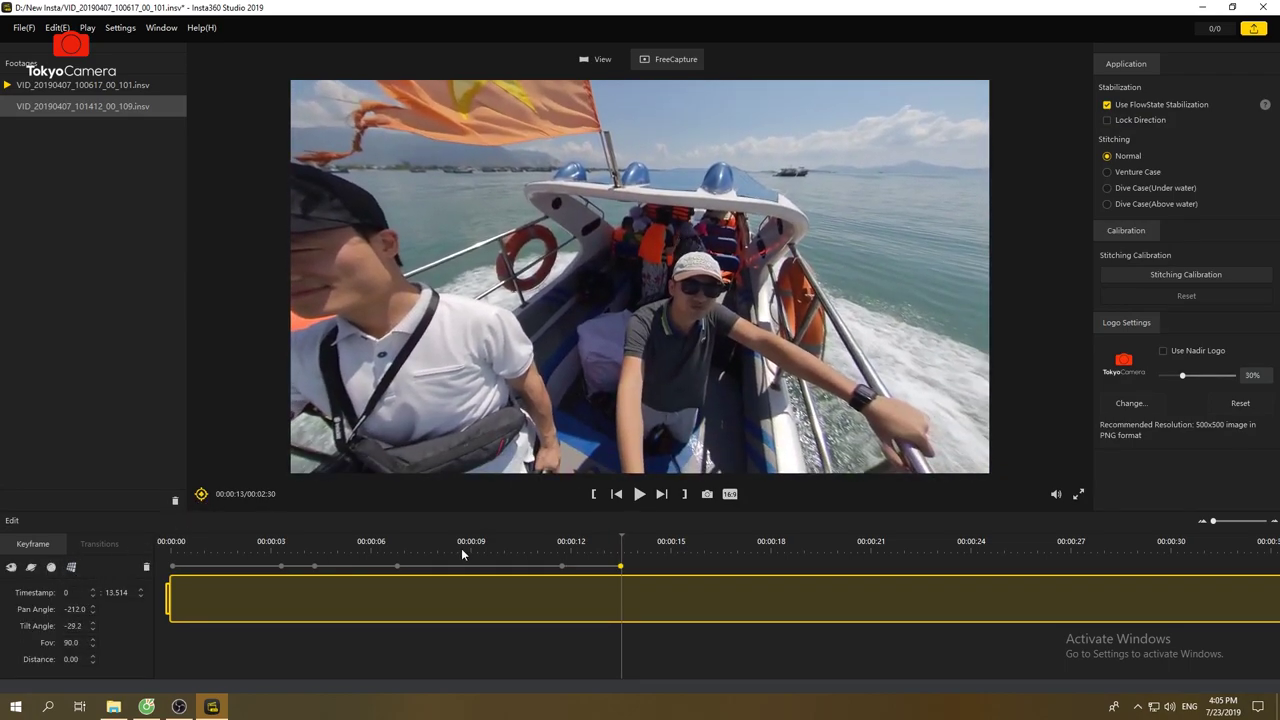
- Replay the edit from about 9 s and add a keyframe at 22.990 s that holds the Natural View framing
{"action": "left_click", "coordinate": [497, 545]}
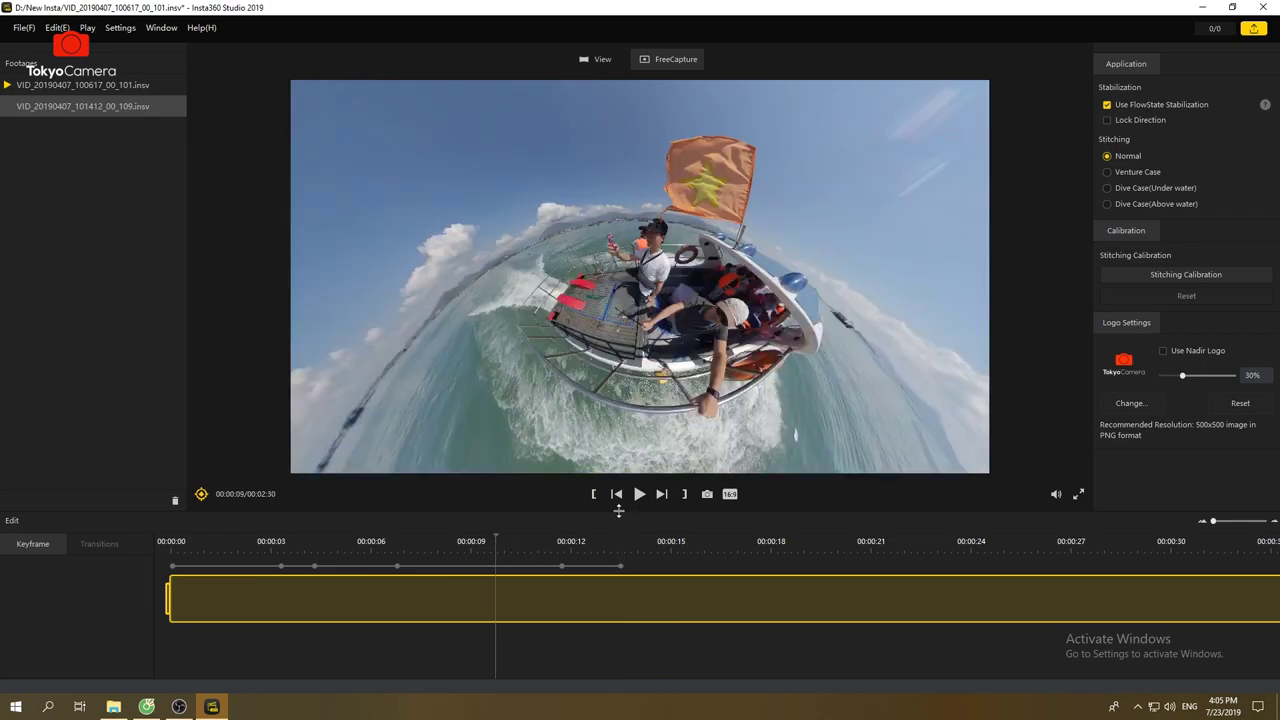
{"action": "left_click", "coordinate": [638, 495]}
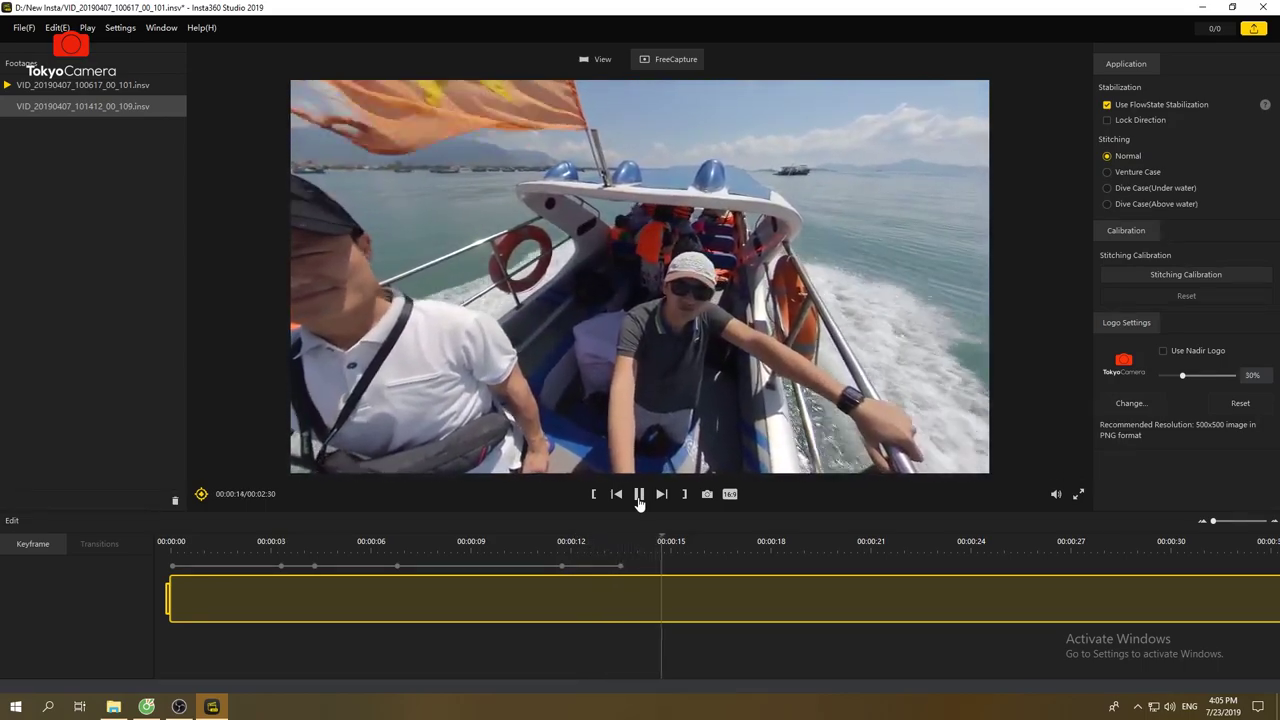
{"action": "left_click", "coordinate": [641, 496]}
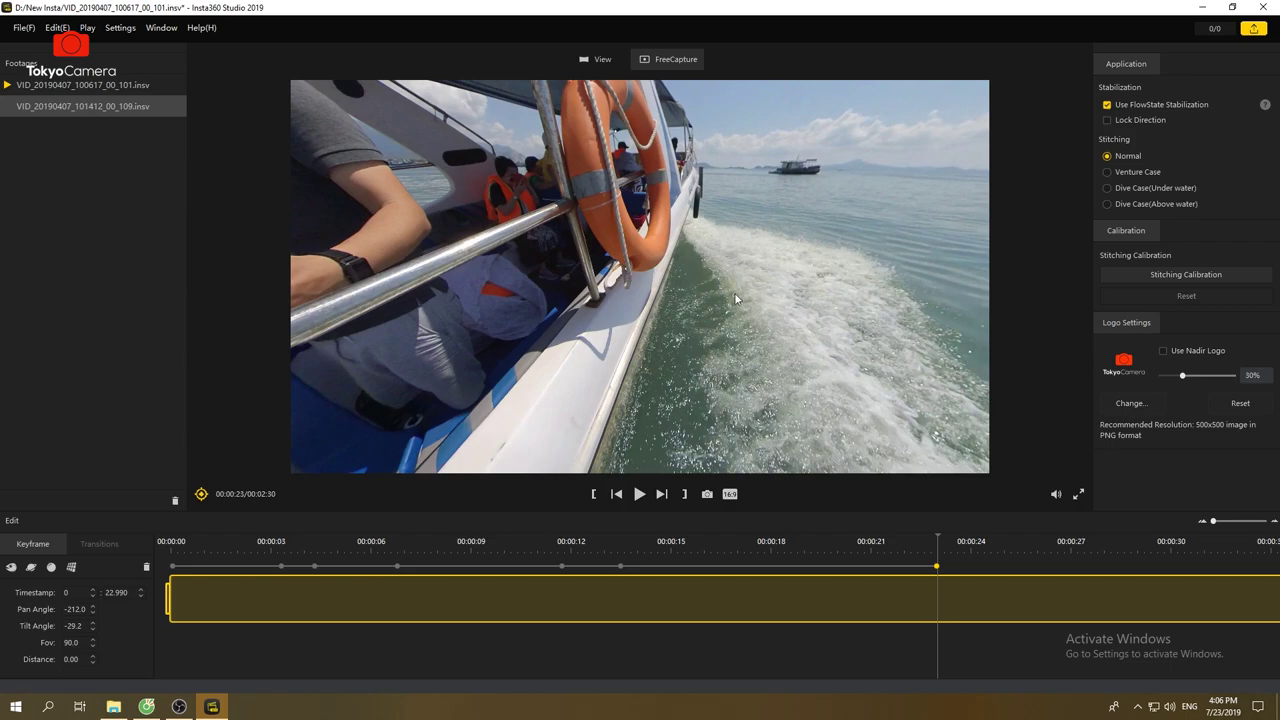
- Add a keyframe at 24.892 s, apply Tiny Planet and reframe it to pan angle -135.0, tilt angle -21.1, Fov 119.8 and distance 0.70
{"action": "left_click", "coordinate": [638, 496]}
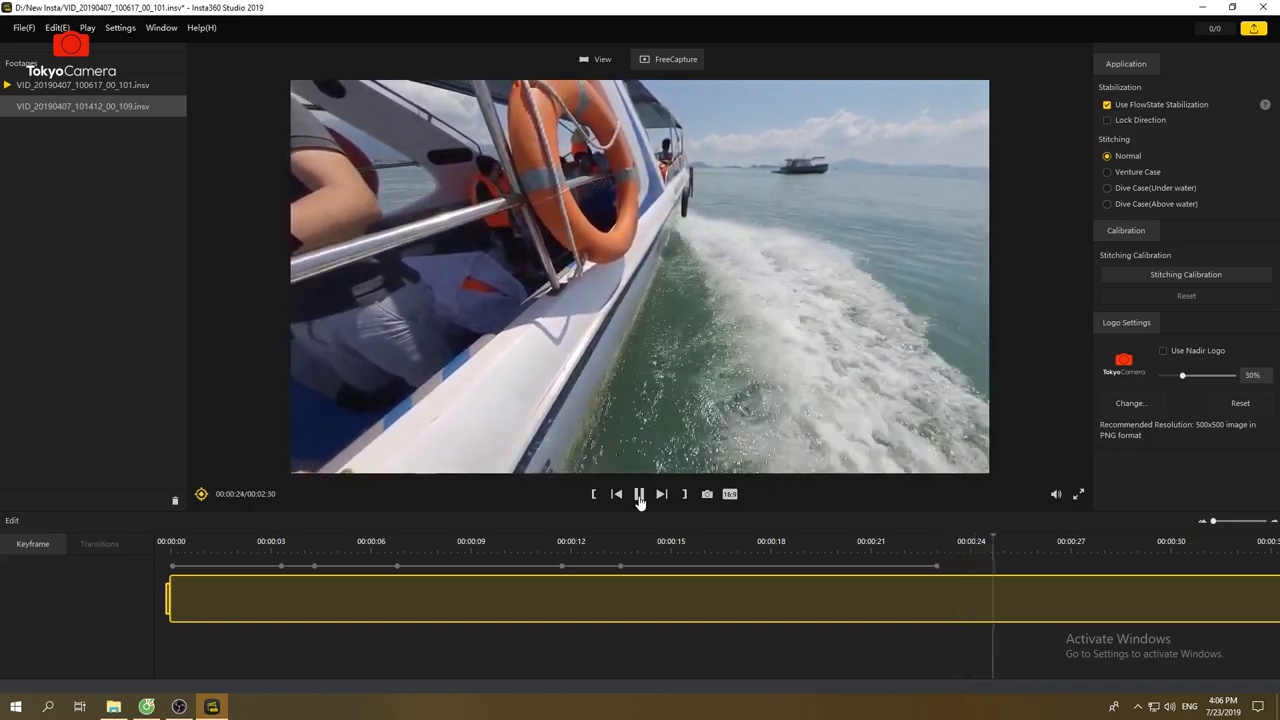
{"action": "left_click", "coordinate": [639, 496]}
{"action": "left_click_drag", "start_coordinate": [815, 393], "coordinate": [790, 338]}
{"action": "scroll", "coordinate": [790, 338], "scroll_direction": "down", "scroll_amount": 5}
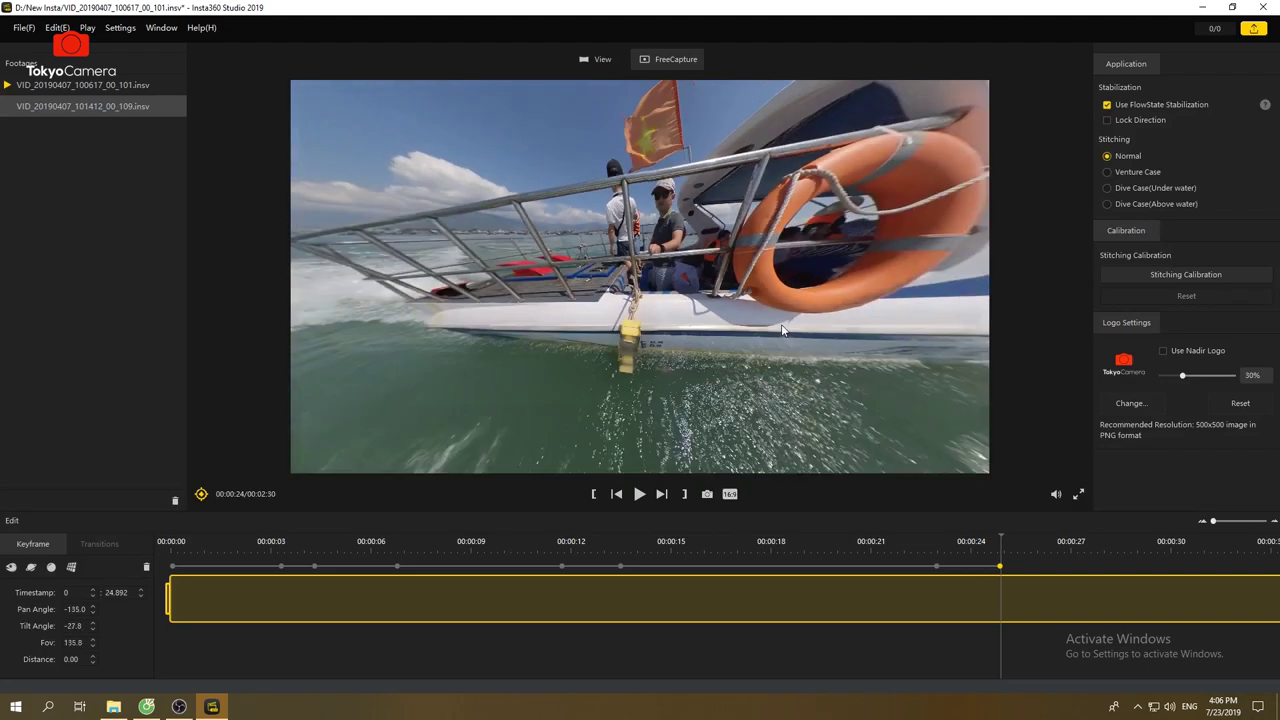
{"action": "left_click", "coordinate": [31, 567]}
{"action": "scroll", "coordinate": [635, 330], "scroll_direction": "up", "scroll_amount": 5}
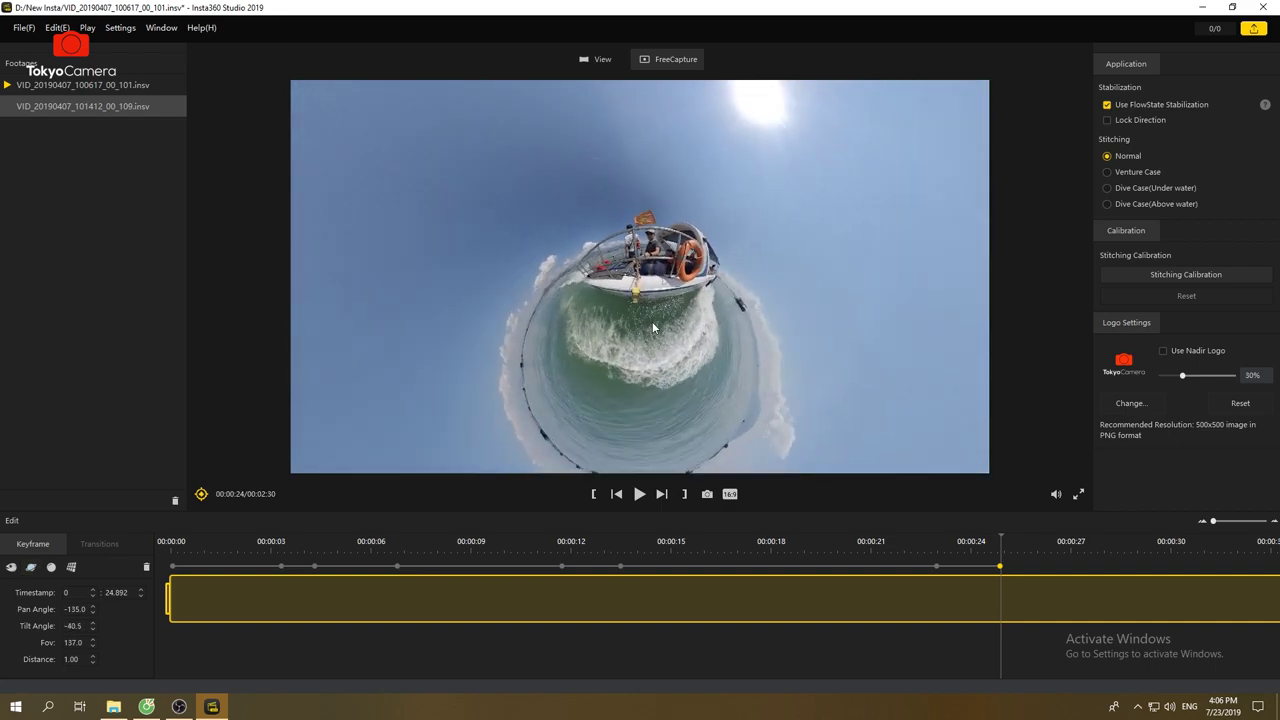
{"action": "left_click_drag", "start_coordinate": [653, 313], "coordinate": [645, 356]}
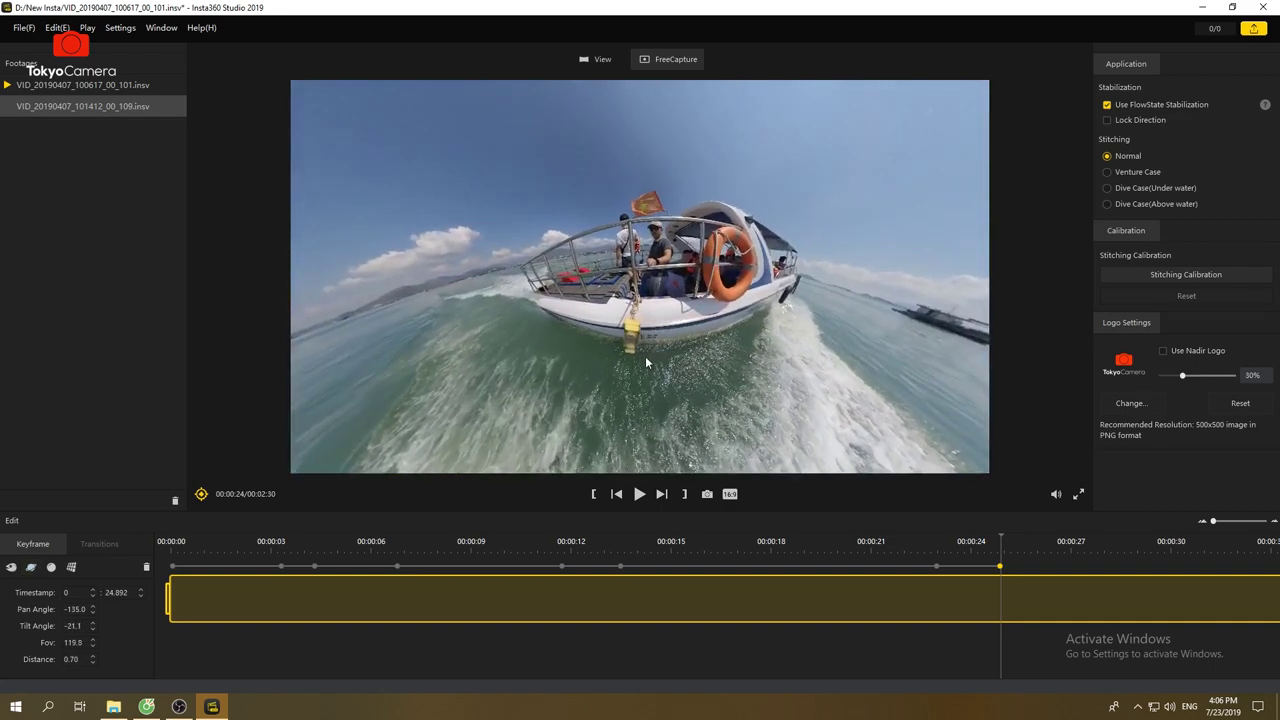
- Play on and add keyframes at 41.441 s and 42.476 s that hold the wide framing of the boat
{"action": "left_click", "coordinate": [640, 494]}
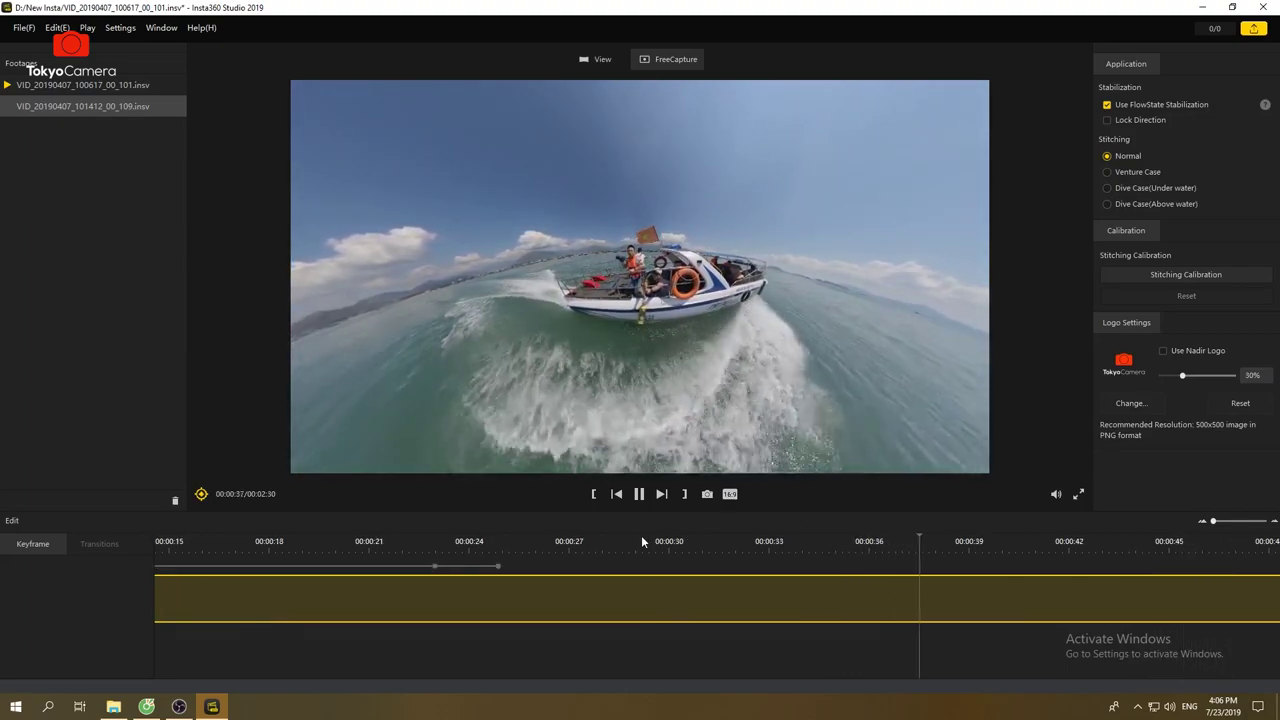
{"action": "left_click", "coordinate": [639, 494]}
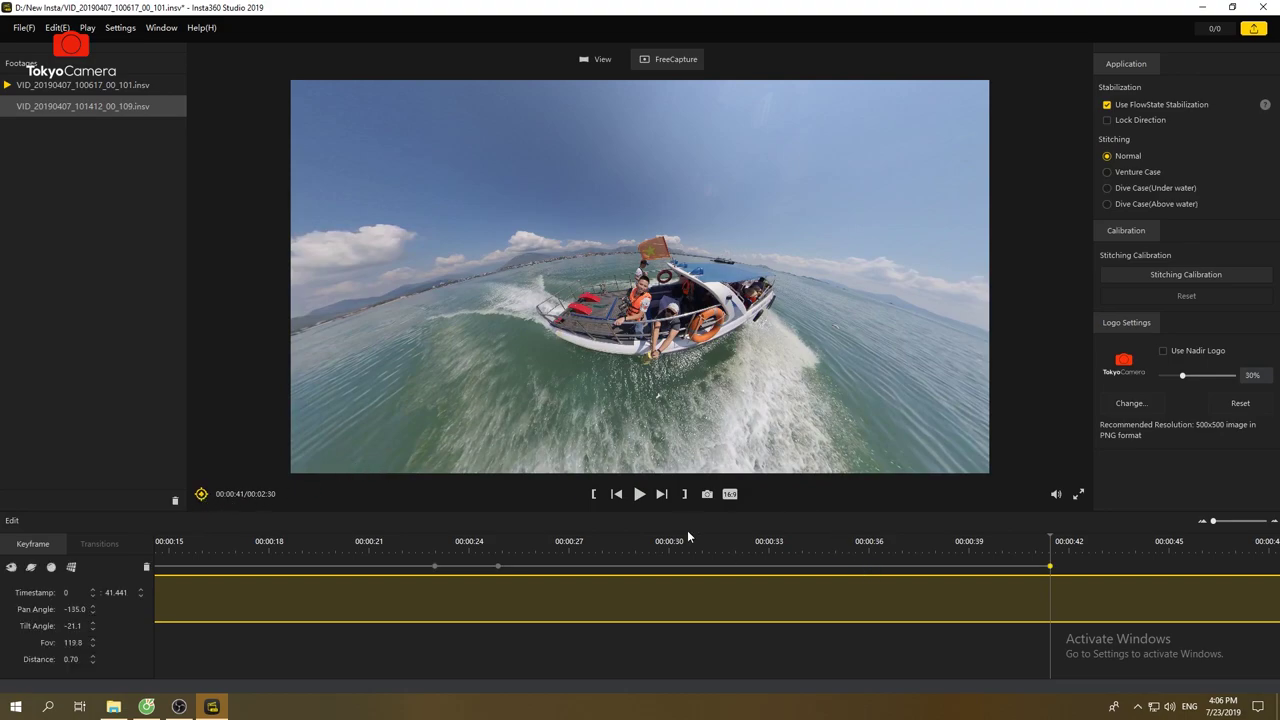
{"action": "left_click", "coordinate": [640, 494]}
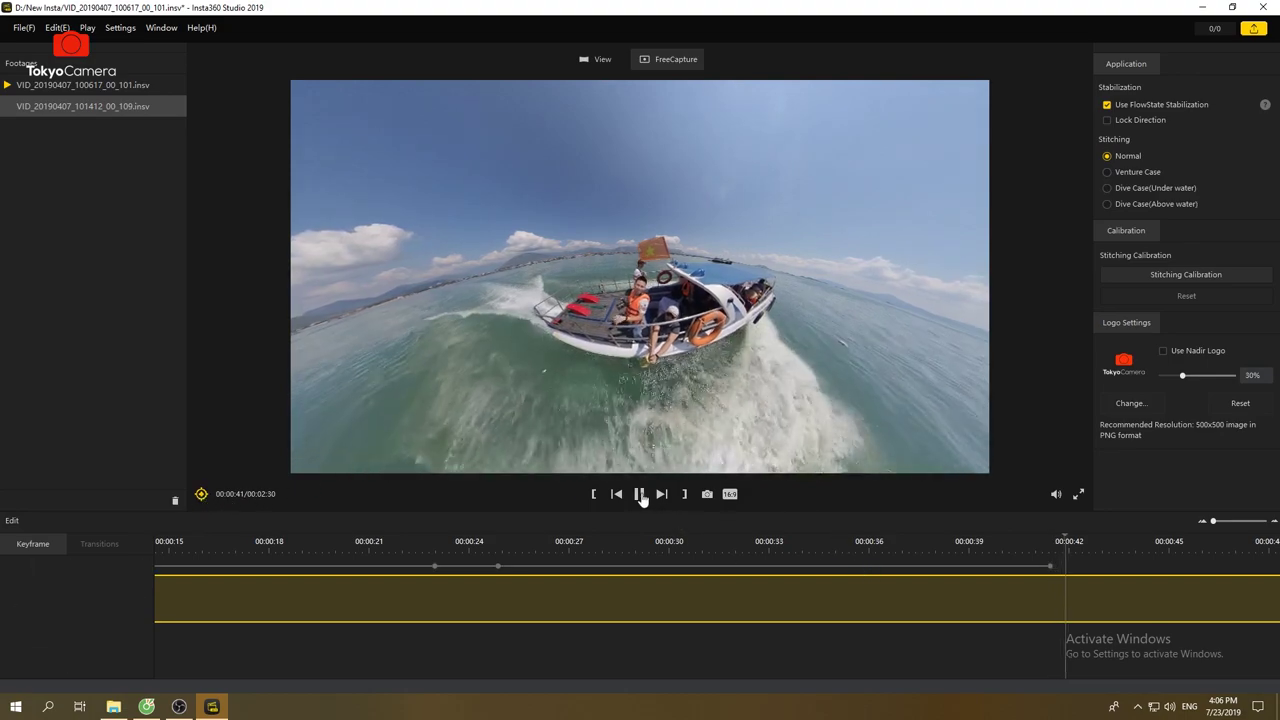
{"action": "left_click", "coordinate": [607, 493]}
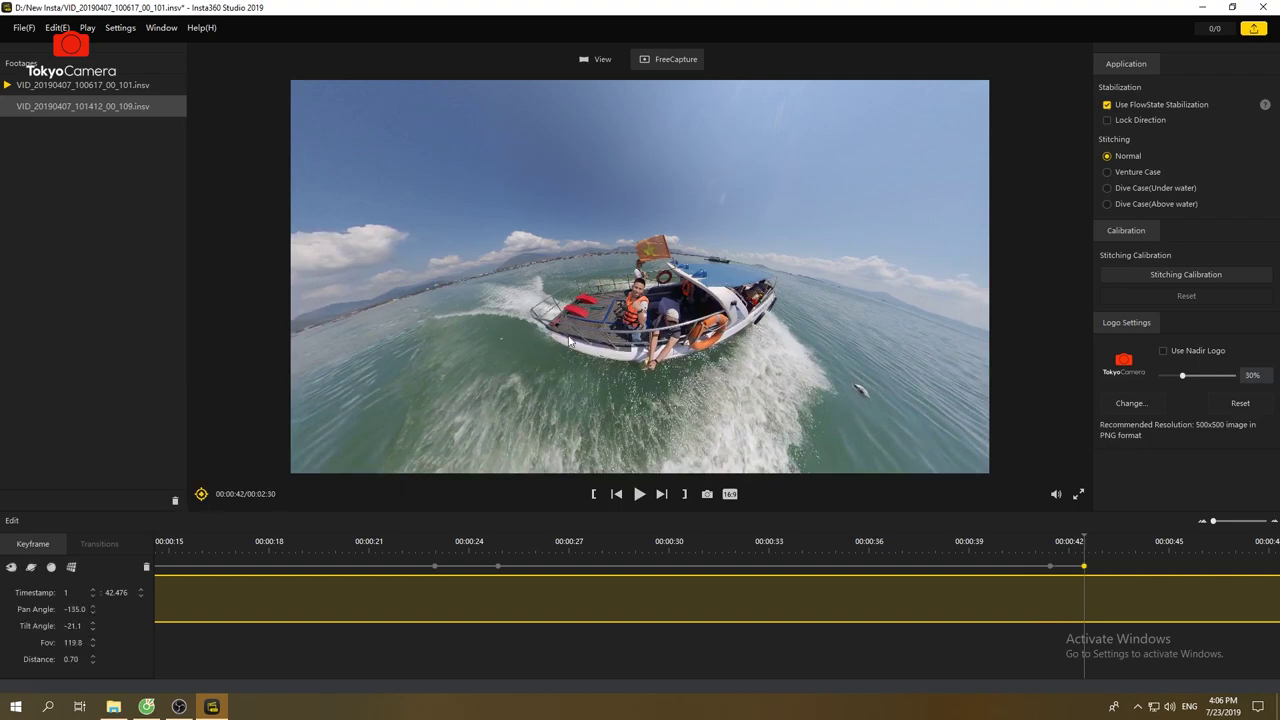
- Zoom the 42.476 s keyframe in on the passengers to Fov 68.2, pan angle -132.0 and tilt angle -47.3, and play to about 43 s
{"action": "scroll", "coordinate": [656, 330], "scroll_direction": "up", "scroll_amount": 8}
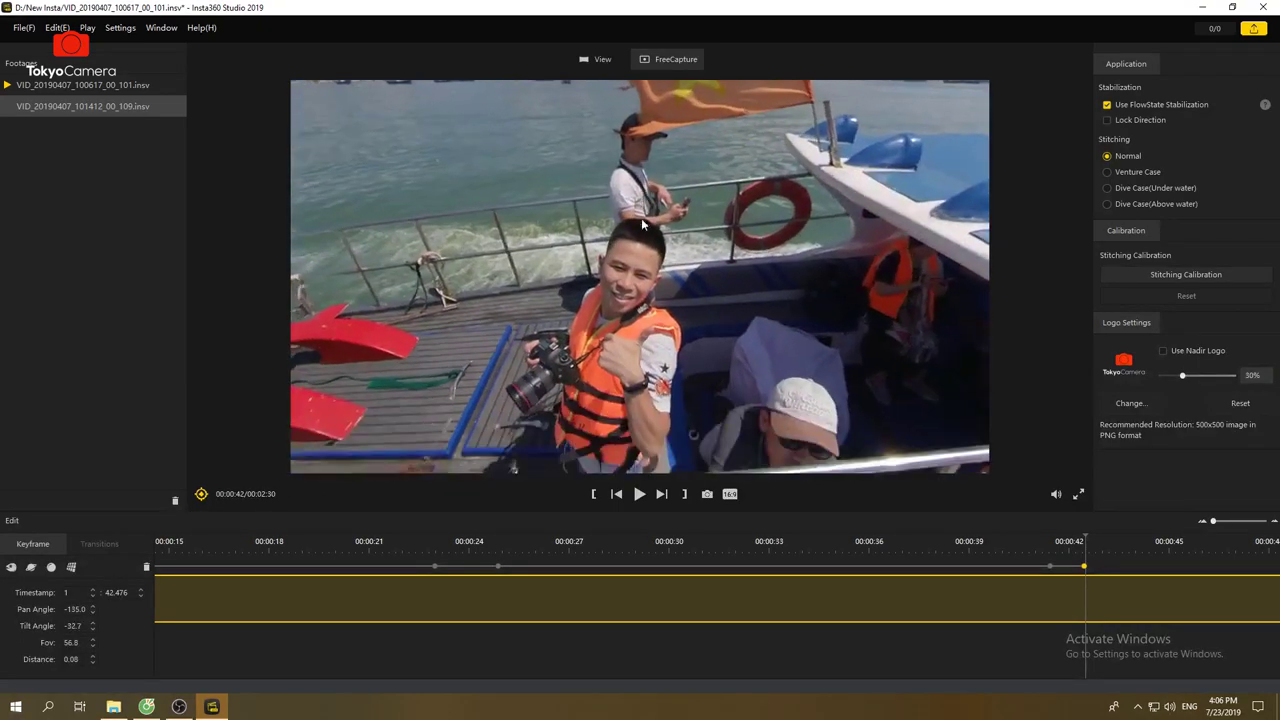
{"action": "scroll", "coordinate": [662, 207], "scroll_direction": "down", "scroll_amount": 3}
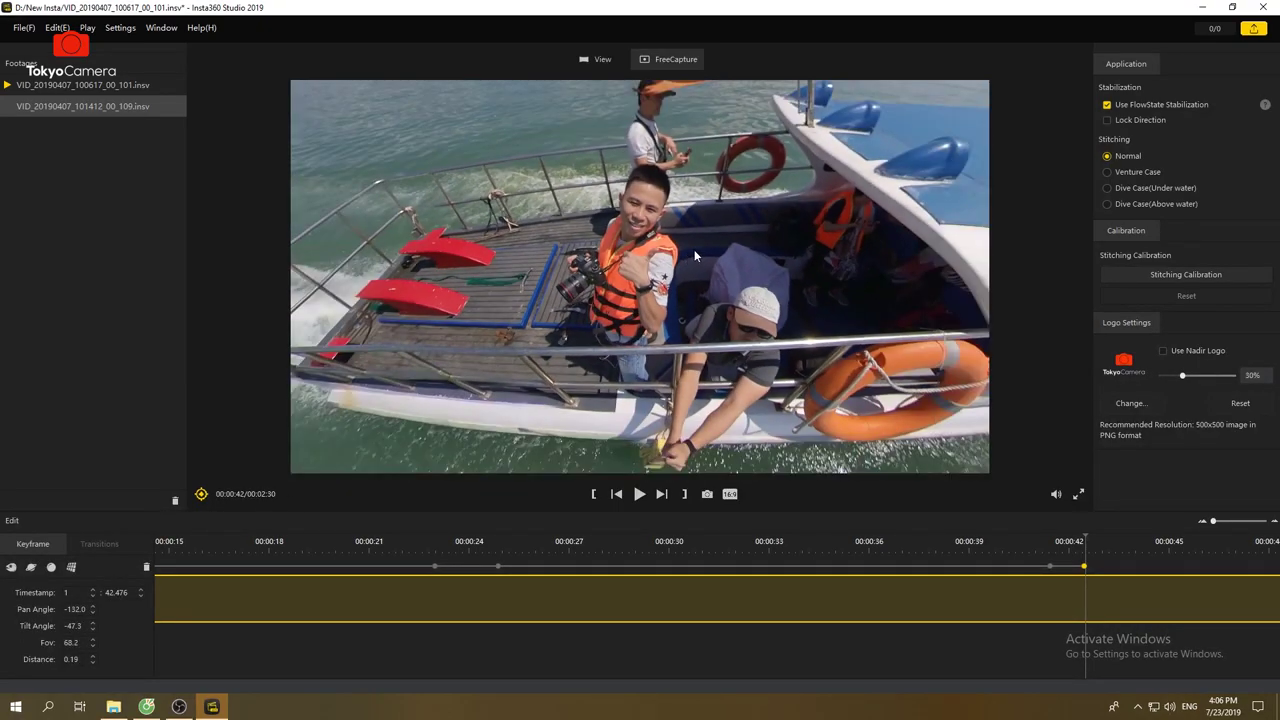
{"action": "left_click_drag", "start_coordinate": [659, 228], "coordinate": [702, 240]}
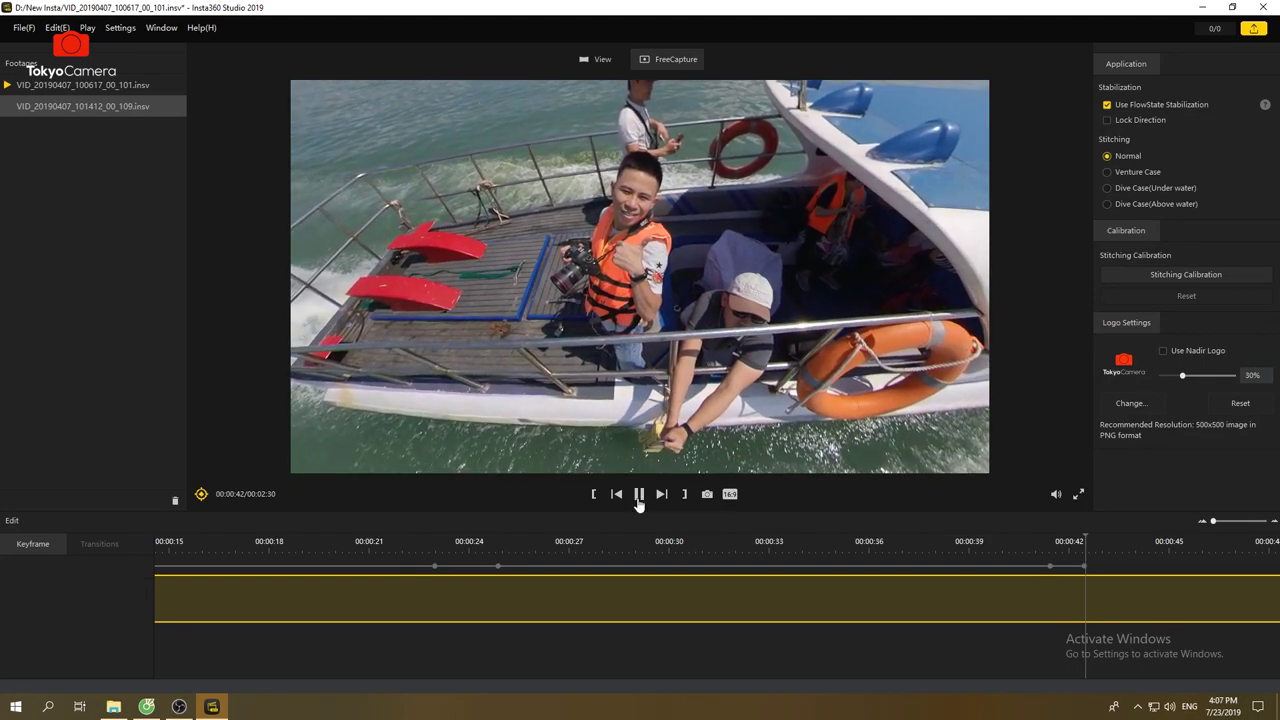
{"action": "left_click", "coordinate": [640, 497]}
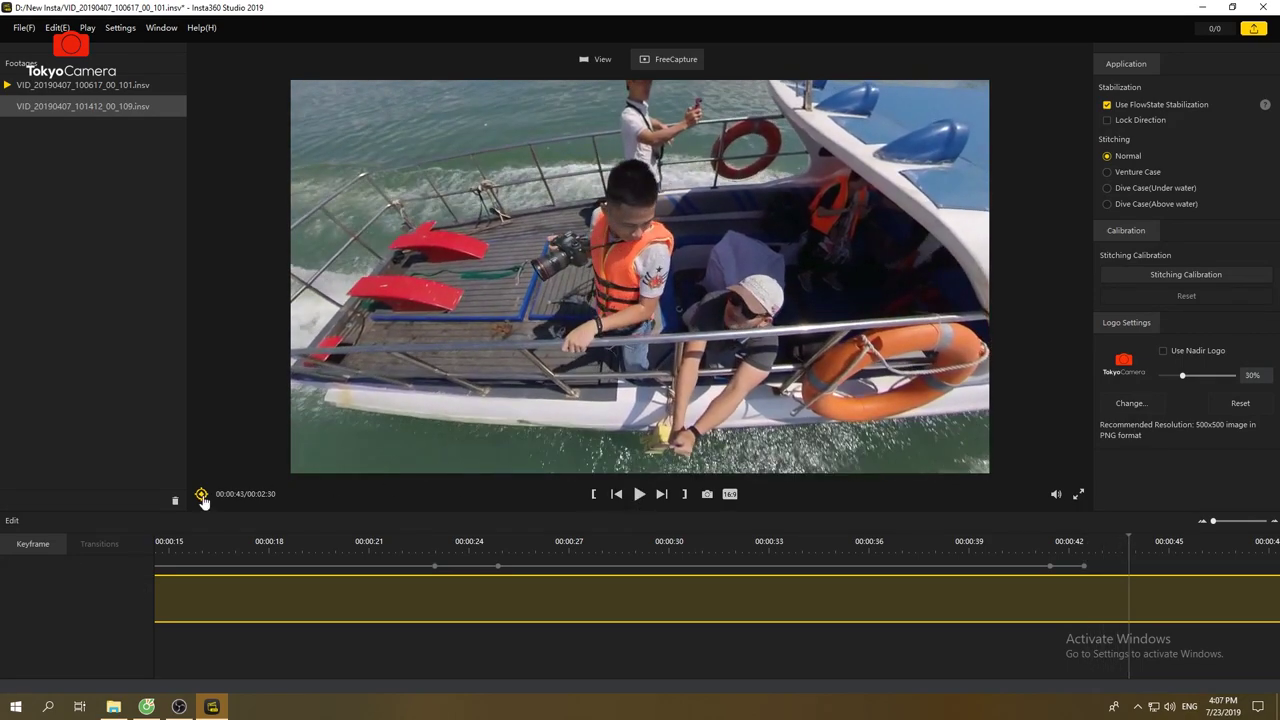
- Add a keyframe at about 43 s that holds the passenger close-up, and replay from about 36 s to about 1:01
{"action": "left_click", "coordinate": [33, 567]}
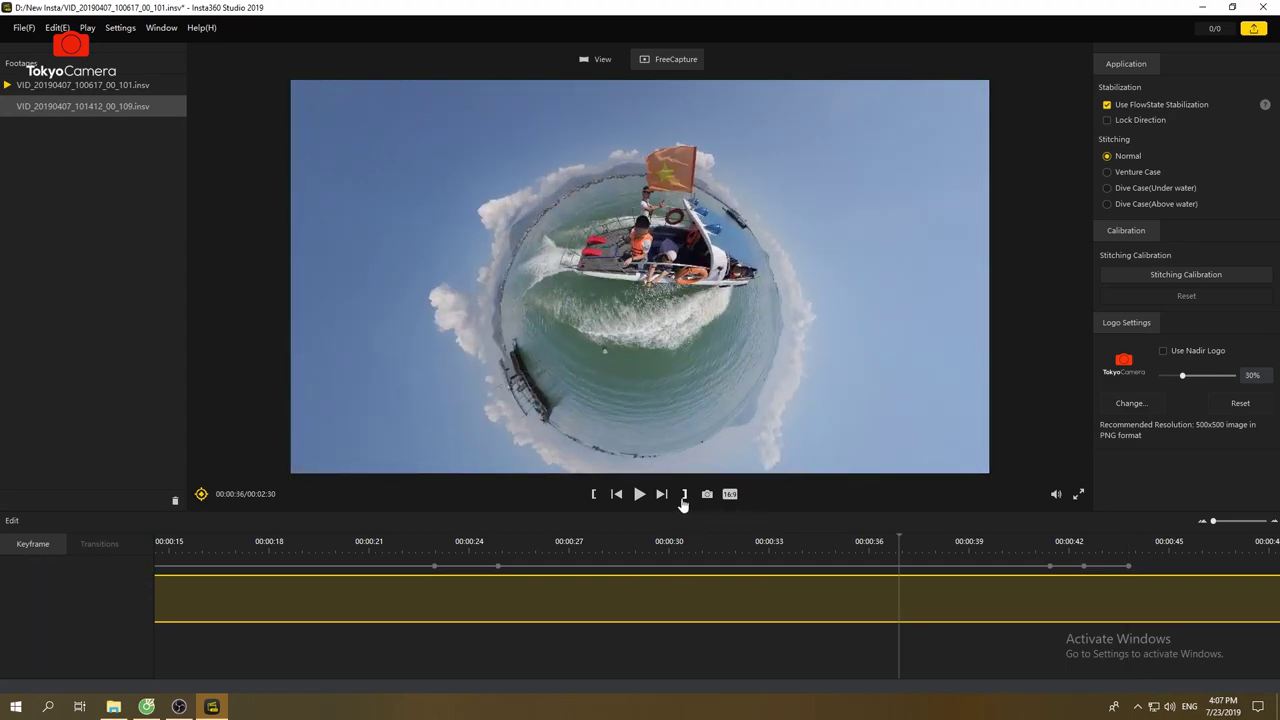
{"action": "left_click", "coordinate": [640, 495]}
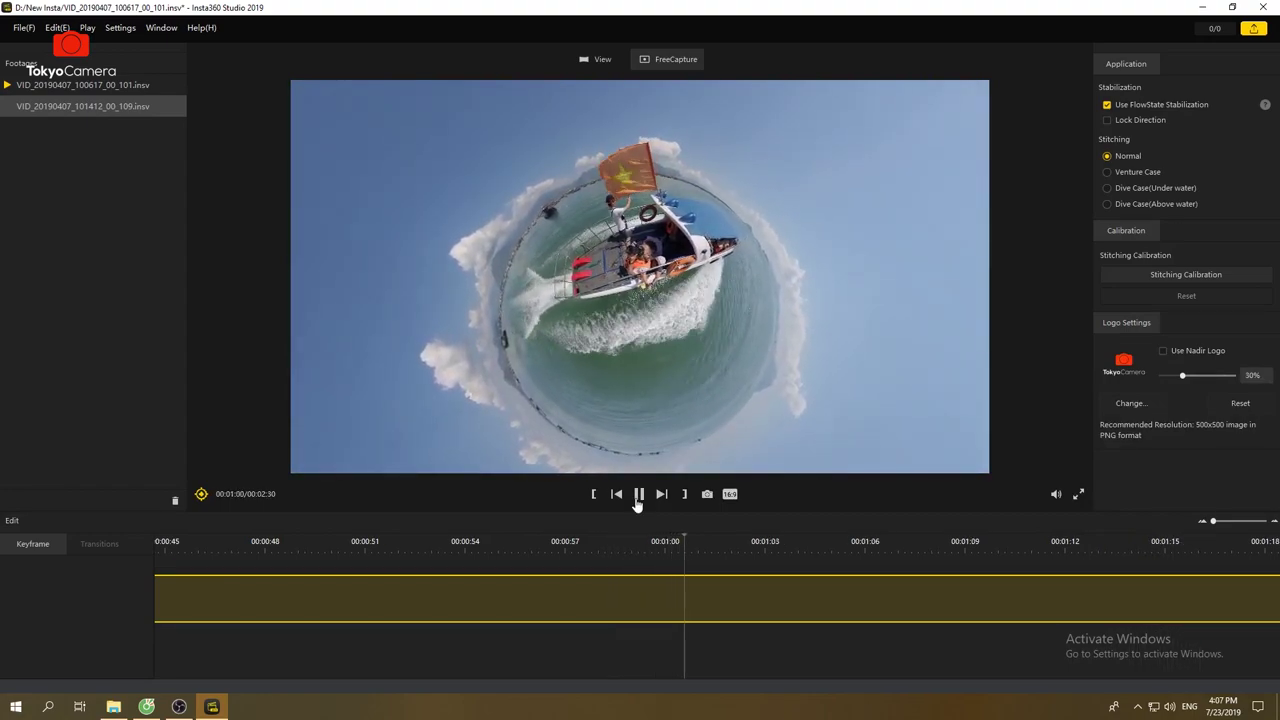
- Preview a close-up of the photographer at about 1:01 and zoom back out to a wide, curved view of the boat
{"action": "scroll", "coordinate": [628, 342], "scroll_direction": "up", "scroll_amount": 6}
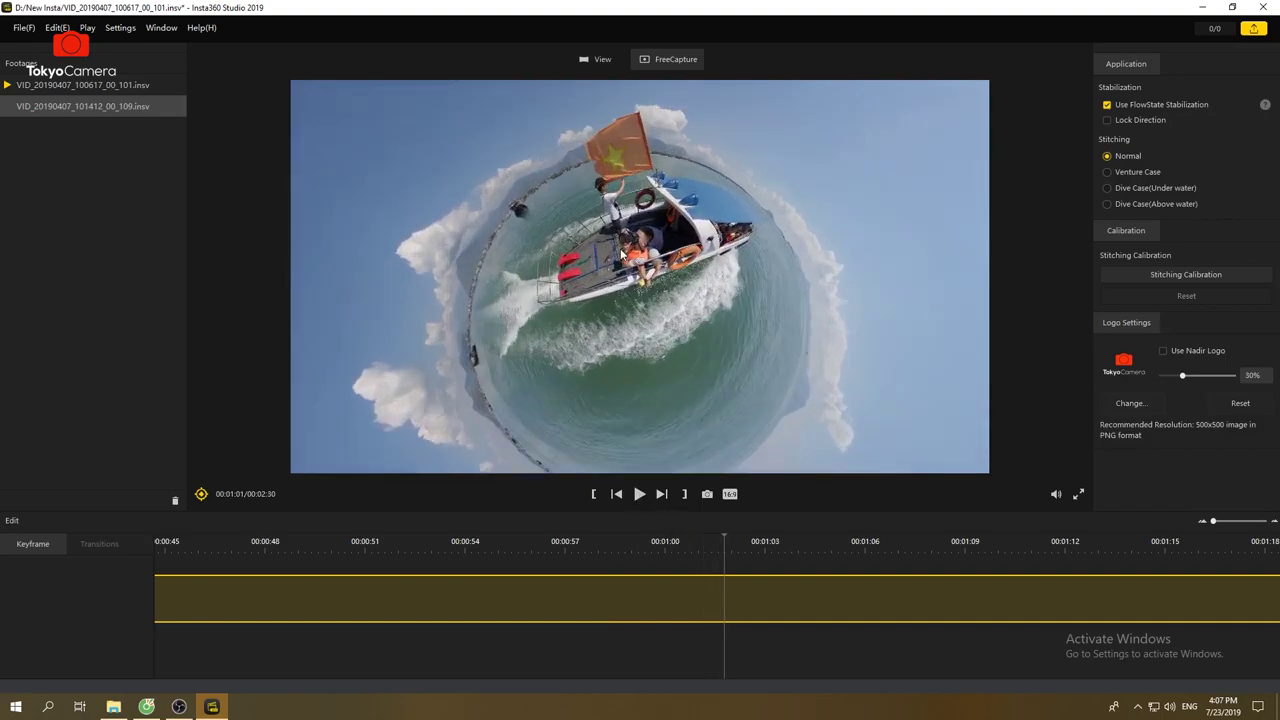
{"action": "scroll", "coordinate": [634, 242], "scroll_direction": "up", "scroll_amount": 2}
{"action": "left_click_drag", "start_coordinate": [634, 242], "coordinate": [726, 369]}
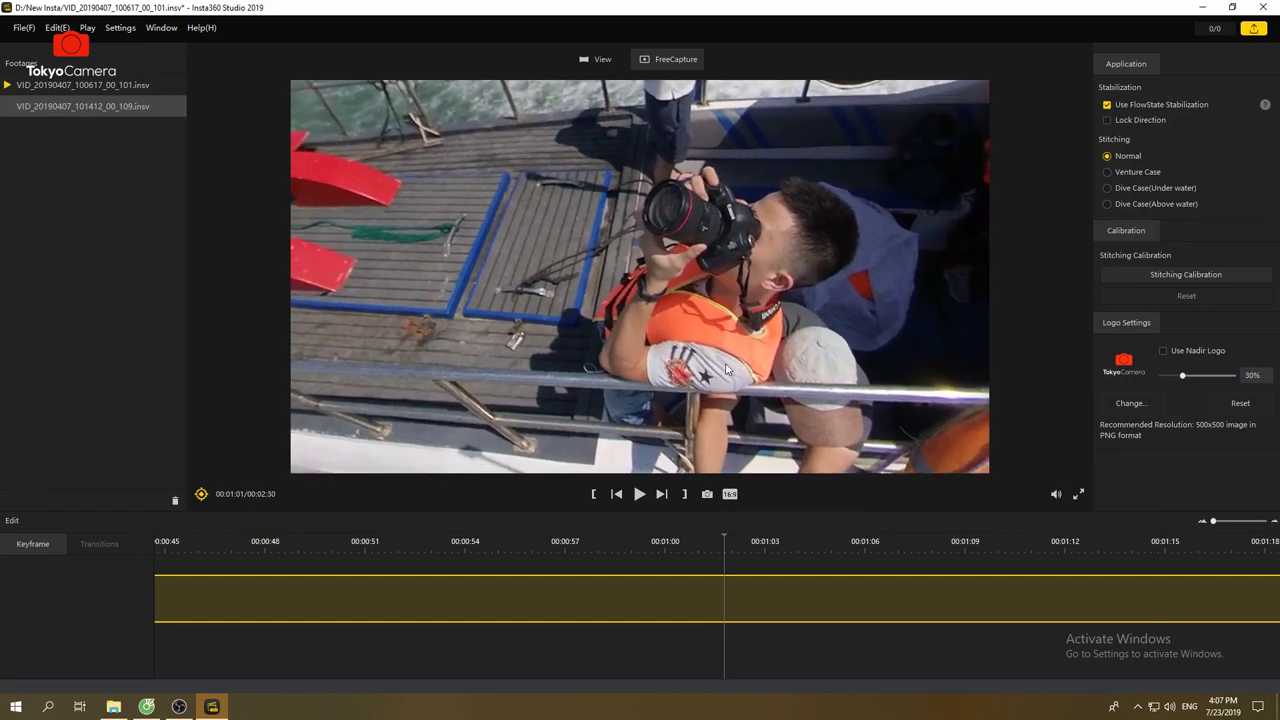
{"action": "scroll", "coordinate": [683, 345], "scroll_direction": "down", "scroll_amount": 8}
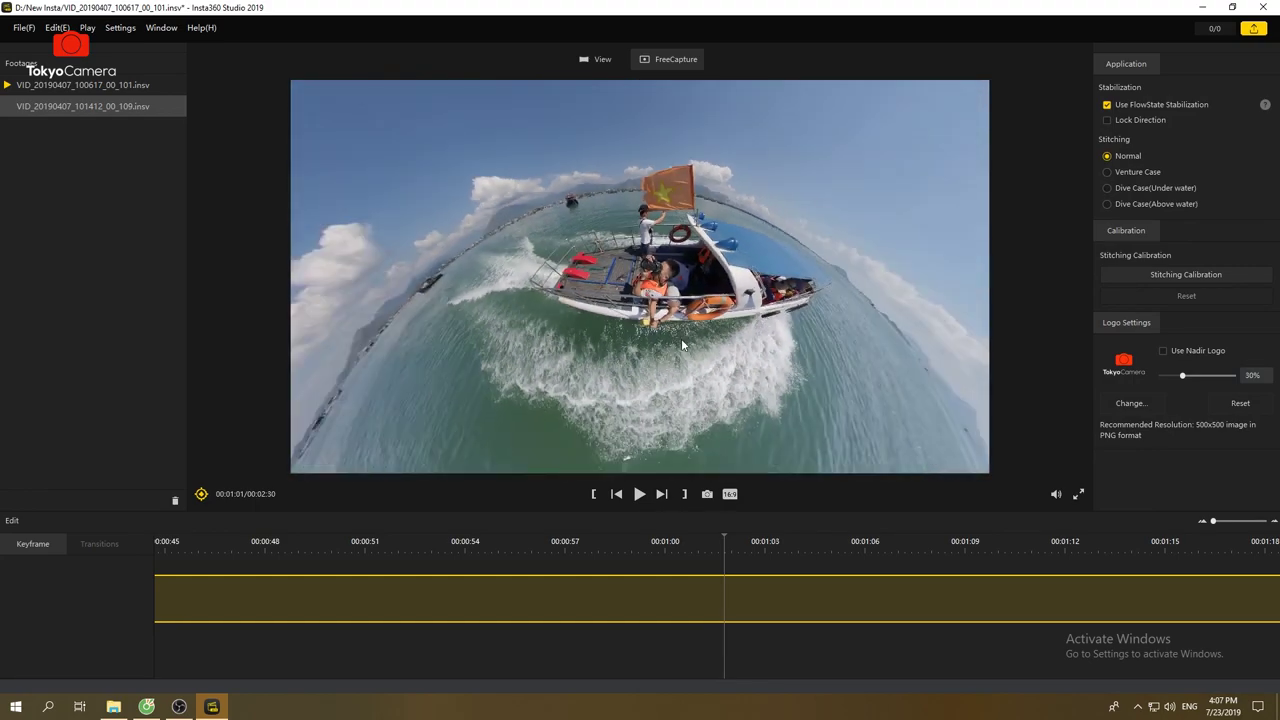
- Tilt the view at about 1:01 up to the sky and compare a close view of the sun with an inverted-planet view
{"action": "left_click_drag", "start_coordinate": [683, 345], "coordinate": [632, 292]}
{"action": "scroll", "coordinate": [627, 264], "scroll_direction": "up", "scroll_amount": 6}
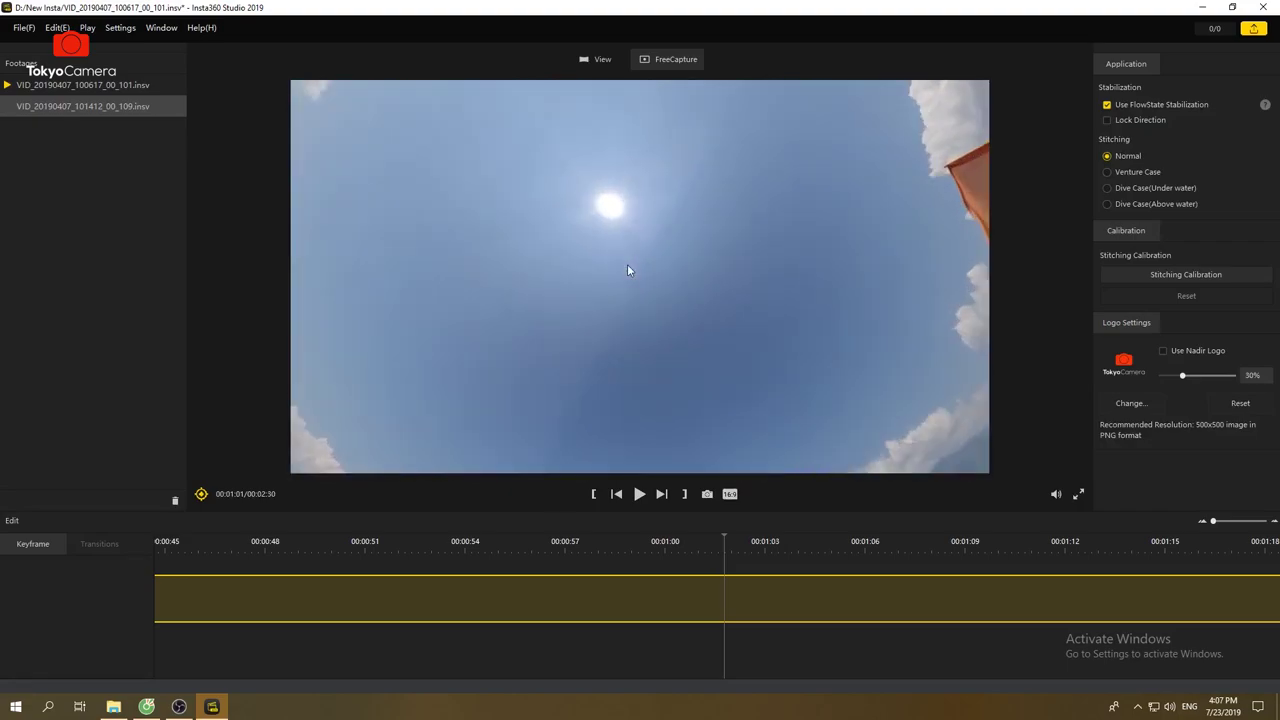
{"action": "scroll", "coordinate": [627, 270], "scroll_direction": "down", "scroll_amount": 5}
{"action": "left_click_drag", "start_coordinate": [680, 246], "coordinate": [657, 300]}
{"action": "scroll", "coordinate": [656, 276], "scroll_direction": "up", "scroll_amount": 2}
{"action": "scroll", "coordinate": [656, 300], "scroll_direction": "up", "scroll_amount": 5}
{"action": "scroll", "coordinate": [645, 295], "scroll_direction": "up", "scroll_amount": 2}
{"action": "scroll", "coordinate": [630, 281], "scroll_direction": "up", "scroll_amount": 3}
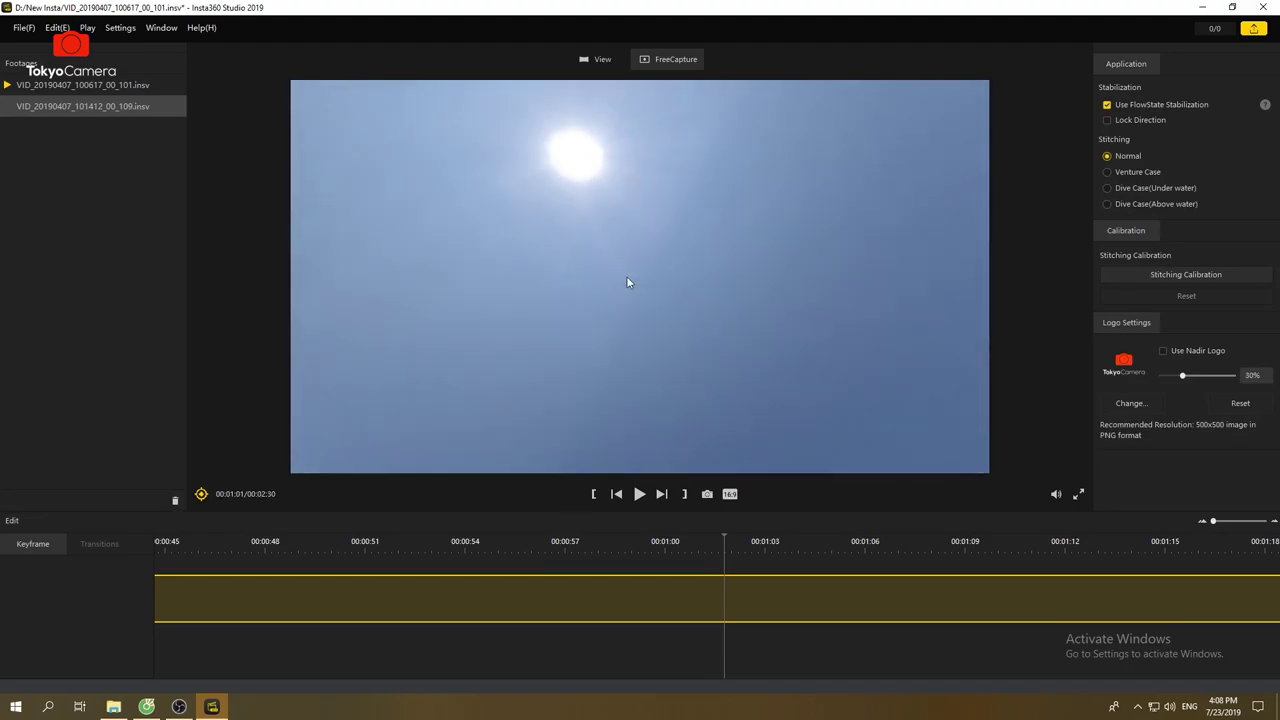
{"action": "scroll", "coordinate": [626, 297], "scroll_direction": "down", "scroll_amount": 3}
{"action": "scroll", "coordinate": [622, 312], "scroll_direction": "down", "scroll_amount": 5}
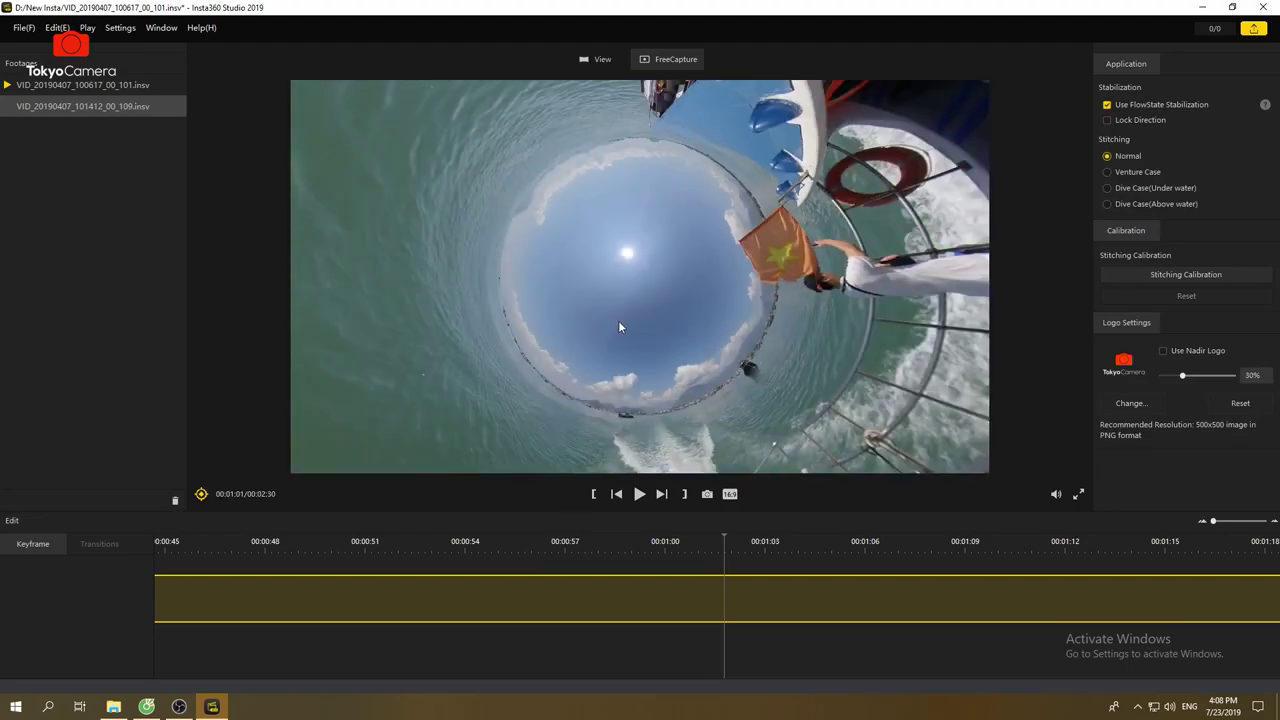
{"action": "scroll", "coordinate": [620, 322], "scroll_direction": "up", "scroll_amount": 3}
{"action": "scroll", "coordinate": [620, 322], "scroll_direction": "down", "scroll_amount": 4}
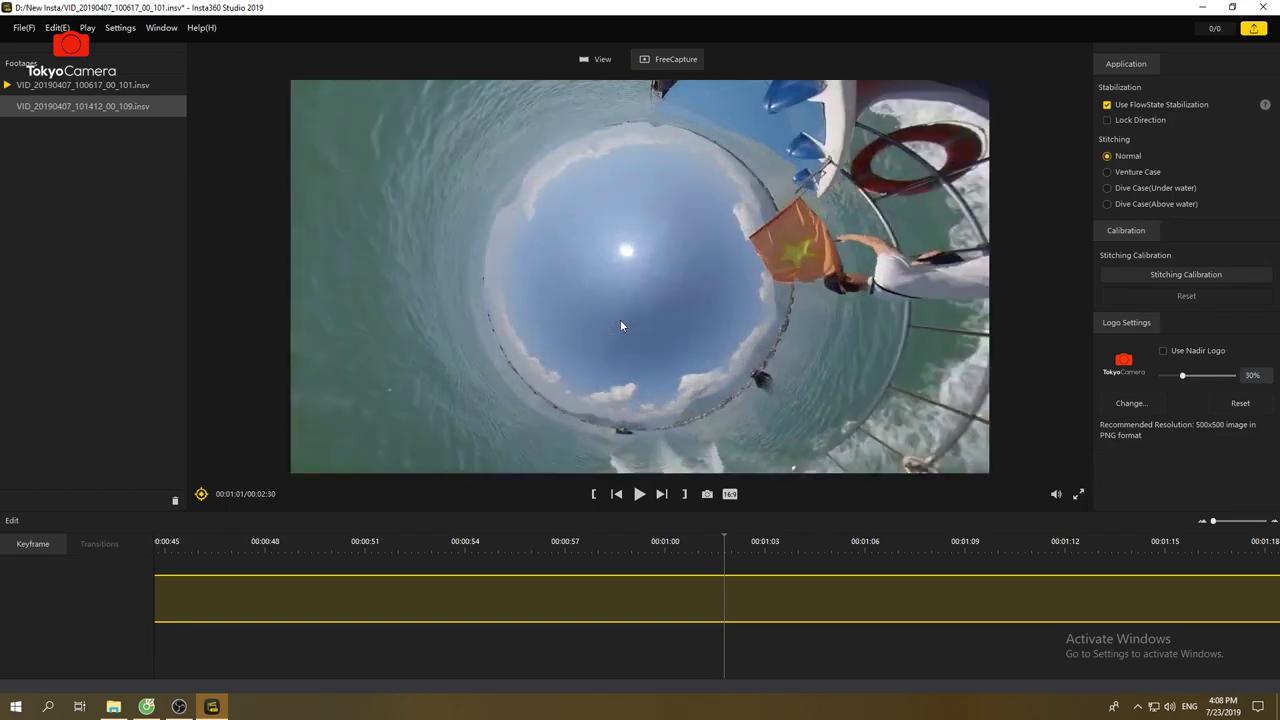
{"action": "scroll", "coordinate": [620, 326], "scroll_direction": "up", "scroll_amount": 3}
- Look around the boat and the open sea, and settle on a wide view centred on the boat
{"action": "left_click_drag", "start_coordinate": [623, 323], "coordinate": [600, 268]}
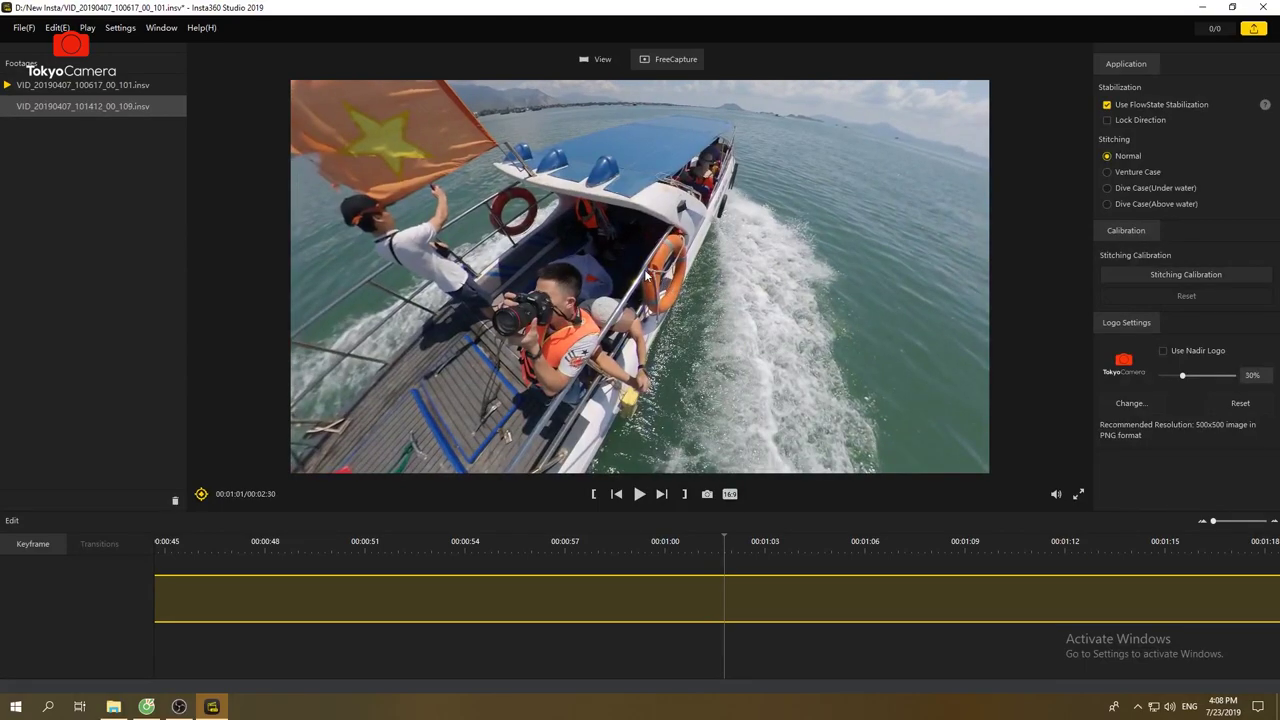
{"action": "left_click_drag", "start_coordinate": [650, 258], "coordinate": [776, 318]}
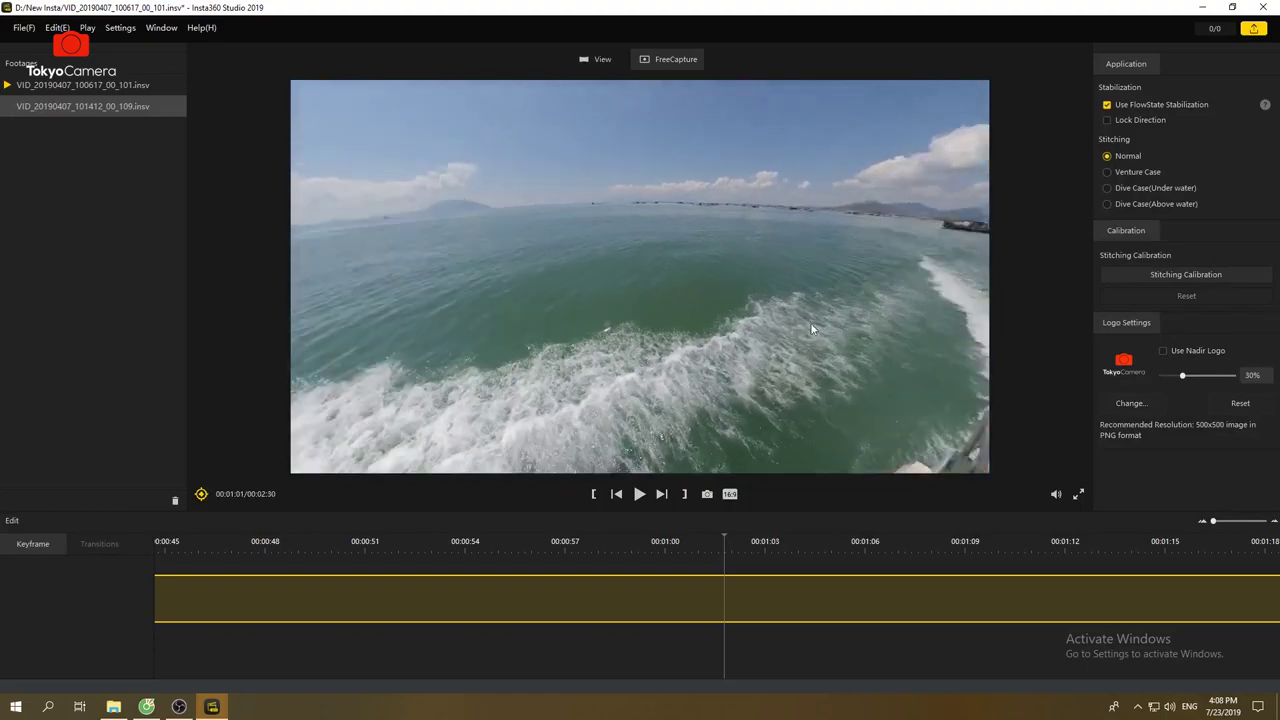
{"action": "left_click_drag", "start_coordinate": [778, 306], "coordinate": [676, 258]}
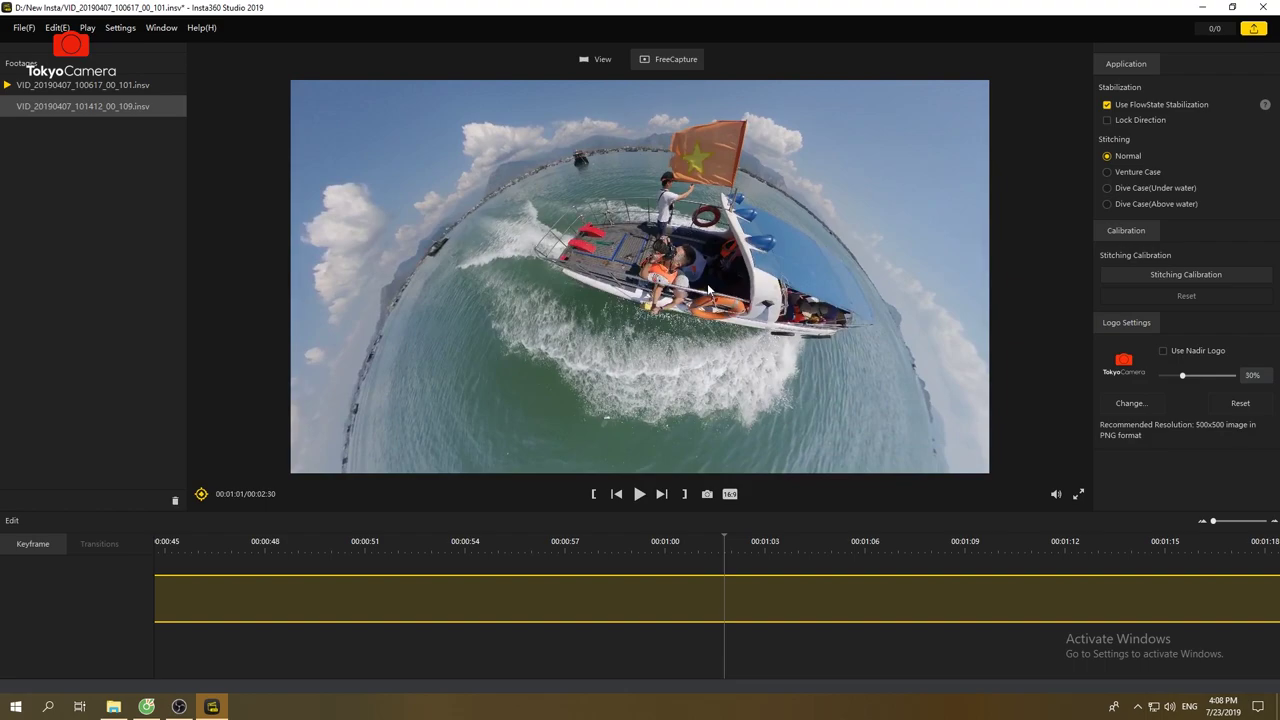
{"action": "scroll", "coordinate": [702, 290], "scroll_direction": "up", "scroll_amount": 2}
{"action": "left_click_drag", "start_coordinate": [670, 289], "coordinate": [633, 323]}
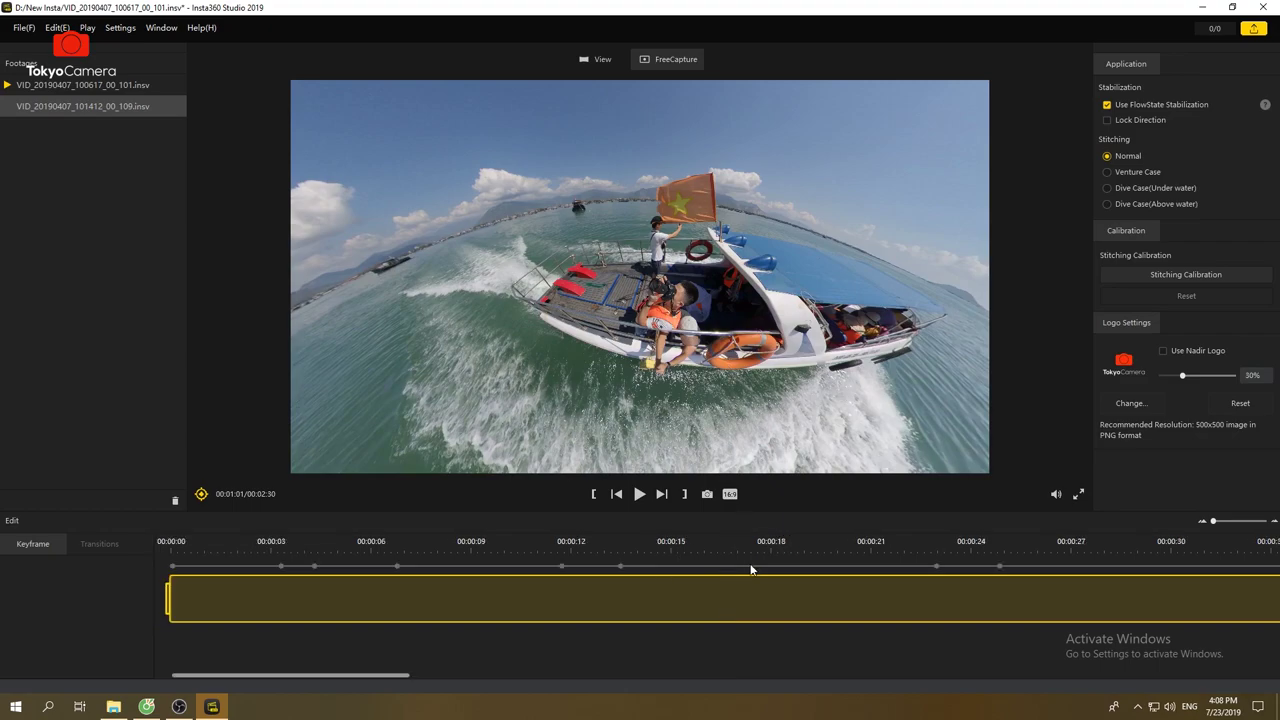
- Start the video export, save the pending changes and set the bitrate to 40 Mbps
{"action": "left_click", "coordinate": [1255, 34]}
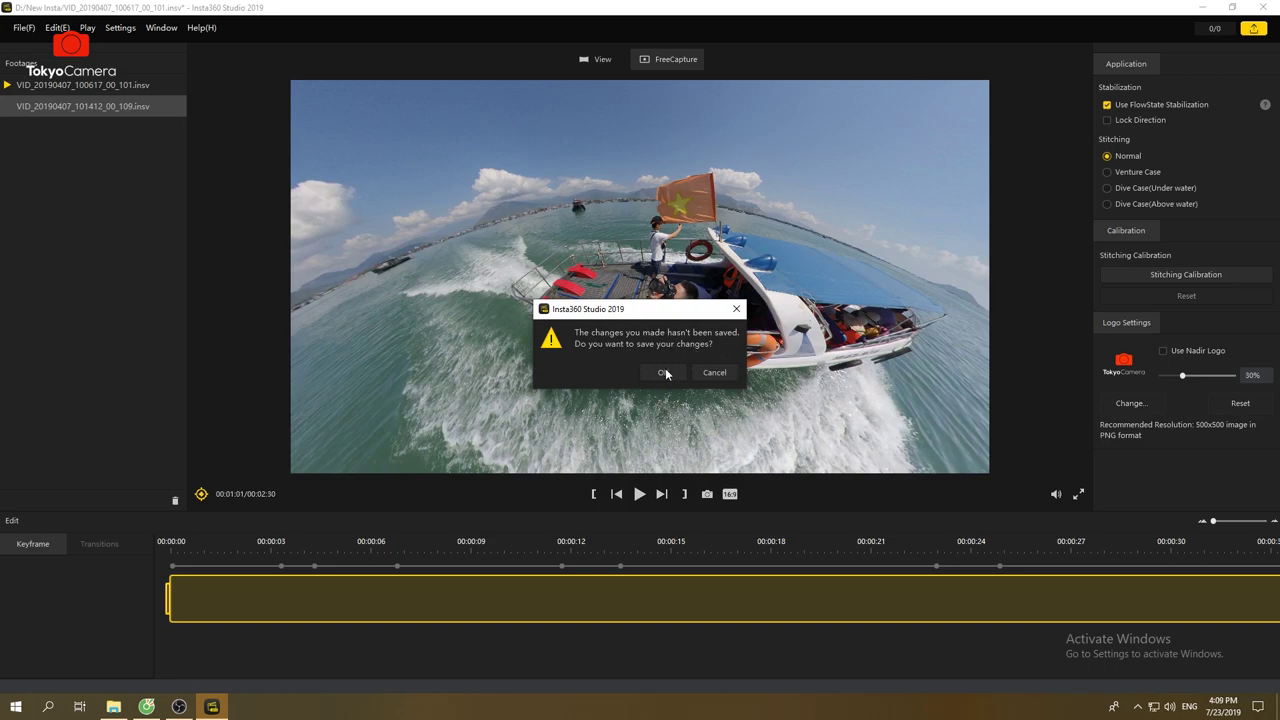
{"action": "left_click", "coordinate": [665, 370]}
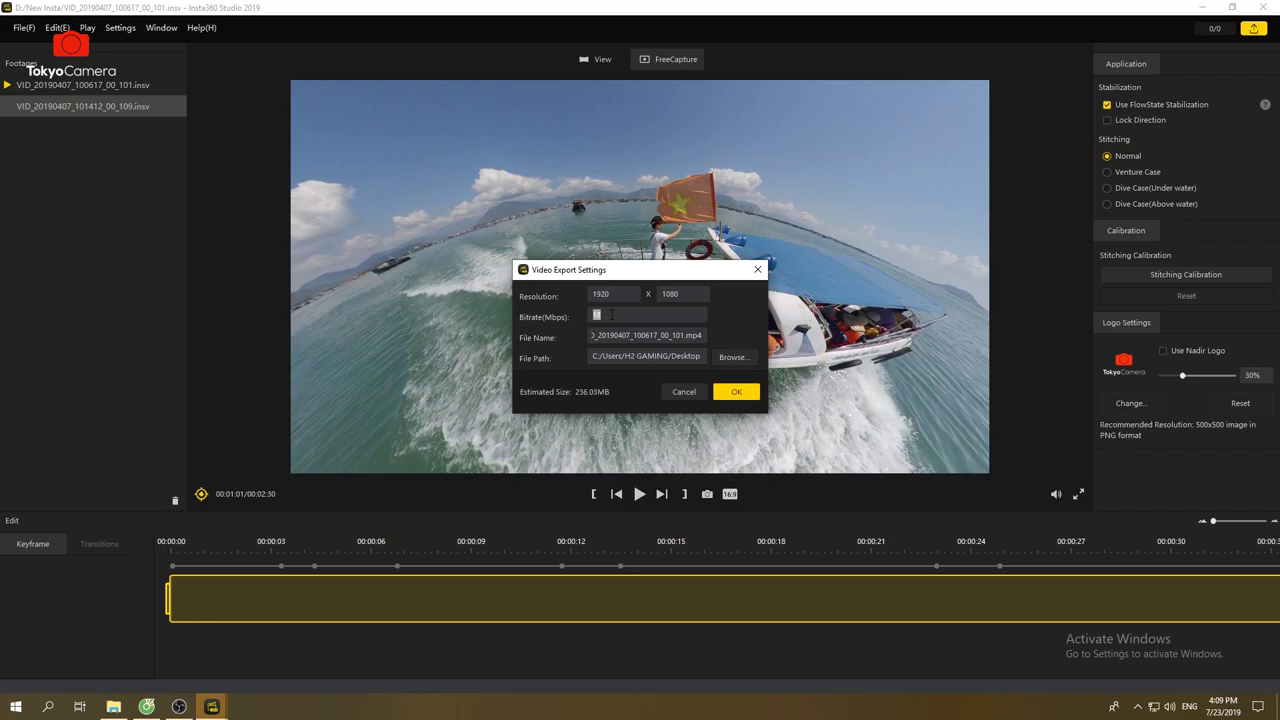
{"action": "type", "text": "40"}
- Browse for the export destination and create a folder named Export inside D:/New Insta
{"action": "left_click", "coordinate": [732, 358]}
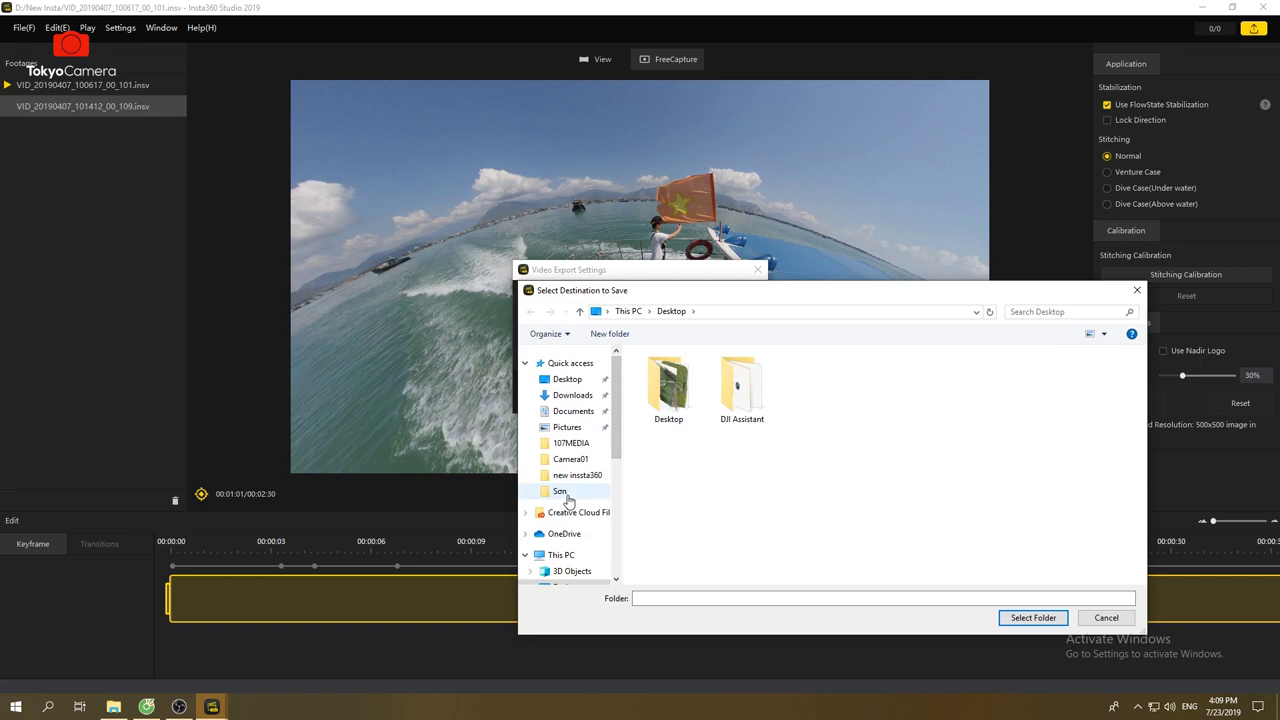
{"action": "scroll", "coordinate": [572, 495], "scroll_direction": "down", "scroll_amount": 5}
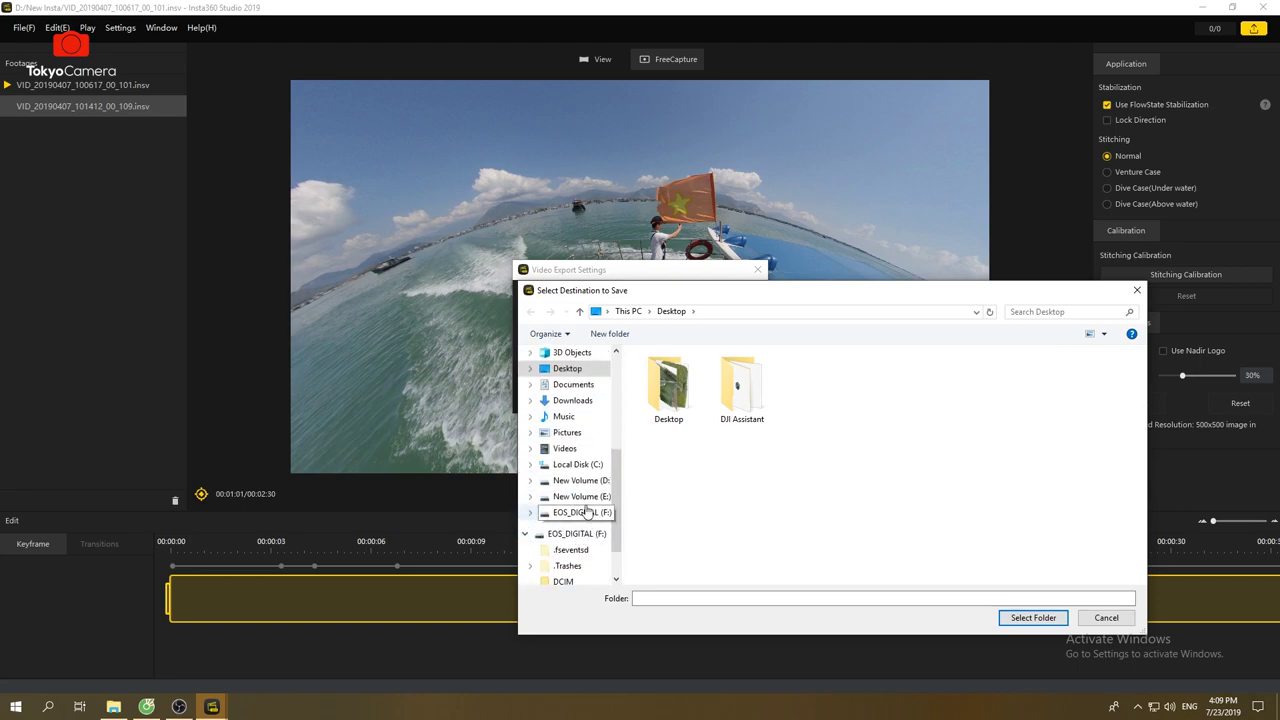
{"action": "left_click", "coordinate": [580, 480]}
{"action": "left_click", "coordinate": [678, 486]}
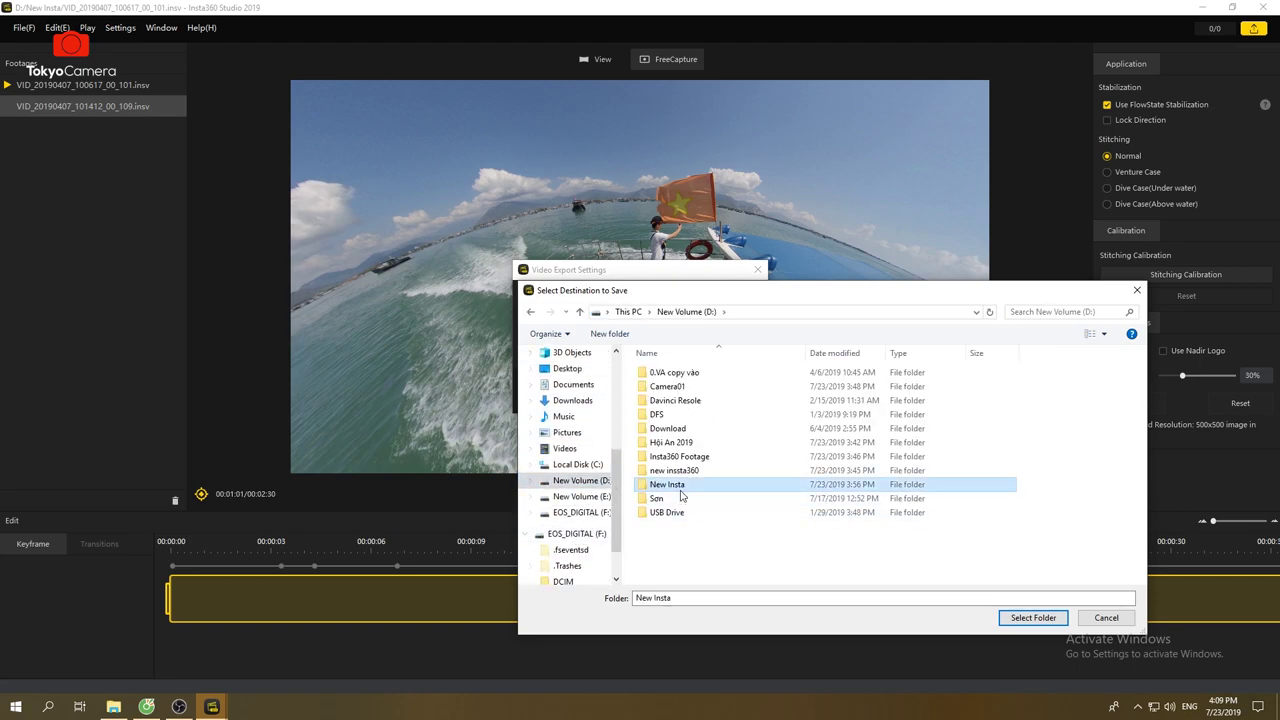
{"action": "double_click", "coordinate": [680, 490]}
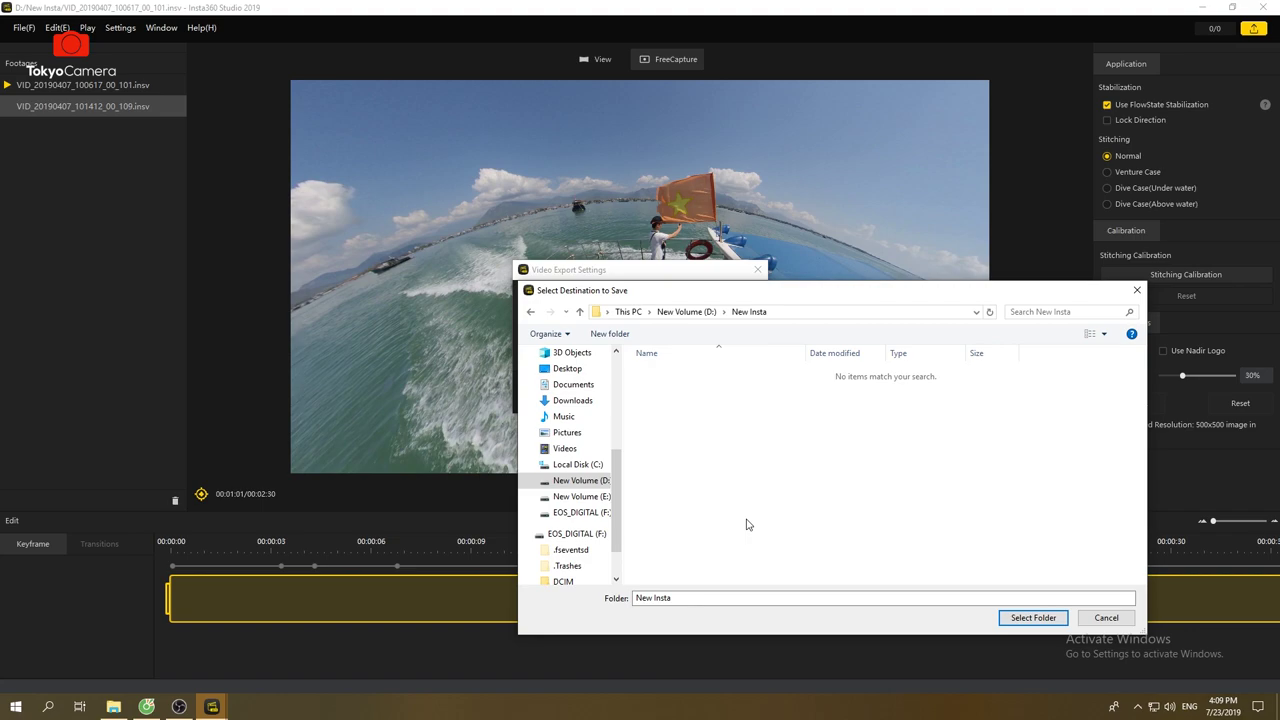
{"action": "key", "text": "ctrl+shift+n"}
{"action": "type", "text": "Expo"}
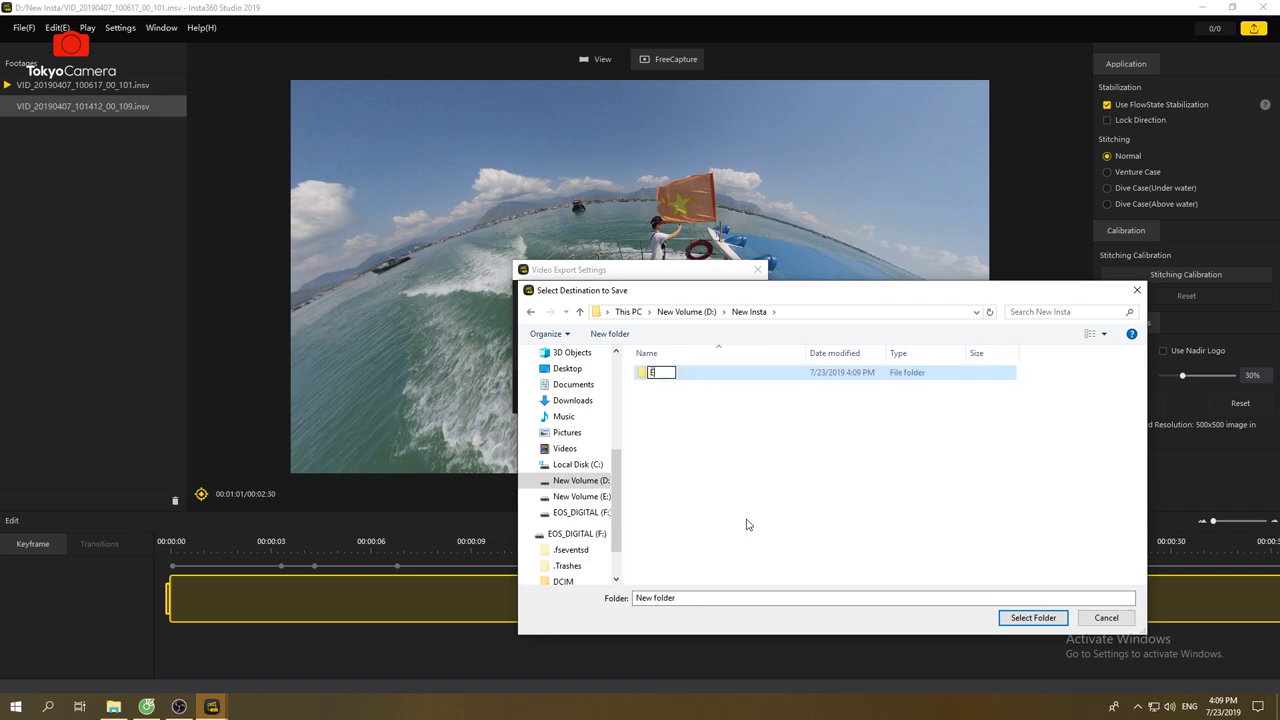
{"action": "key", "text": "Return"}
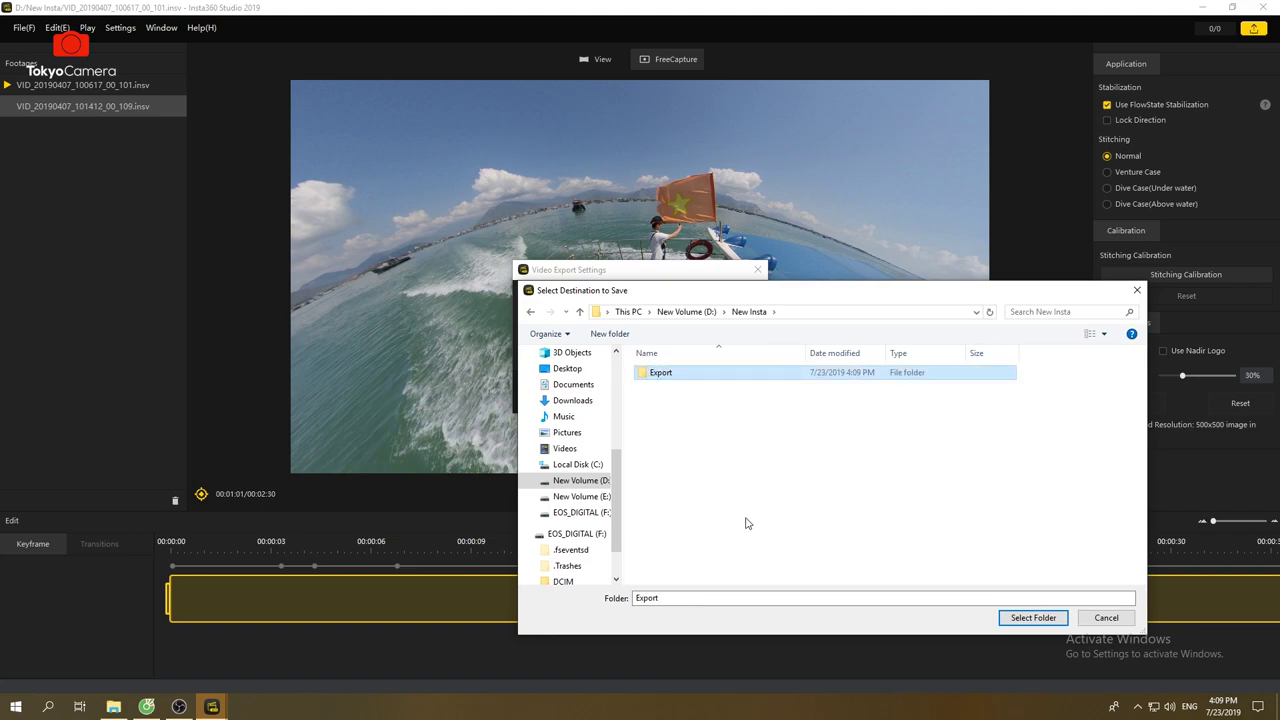
- Choose D:/New Insta/Export as the file path and export the video
{"action": "double_click", "coordinate": [762, 375]}
{"action": "left_click", "coordinate": [1031, 618]}
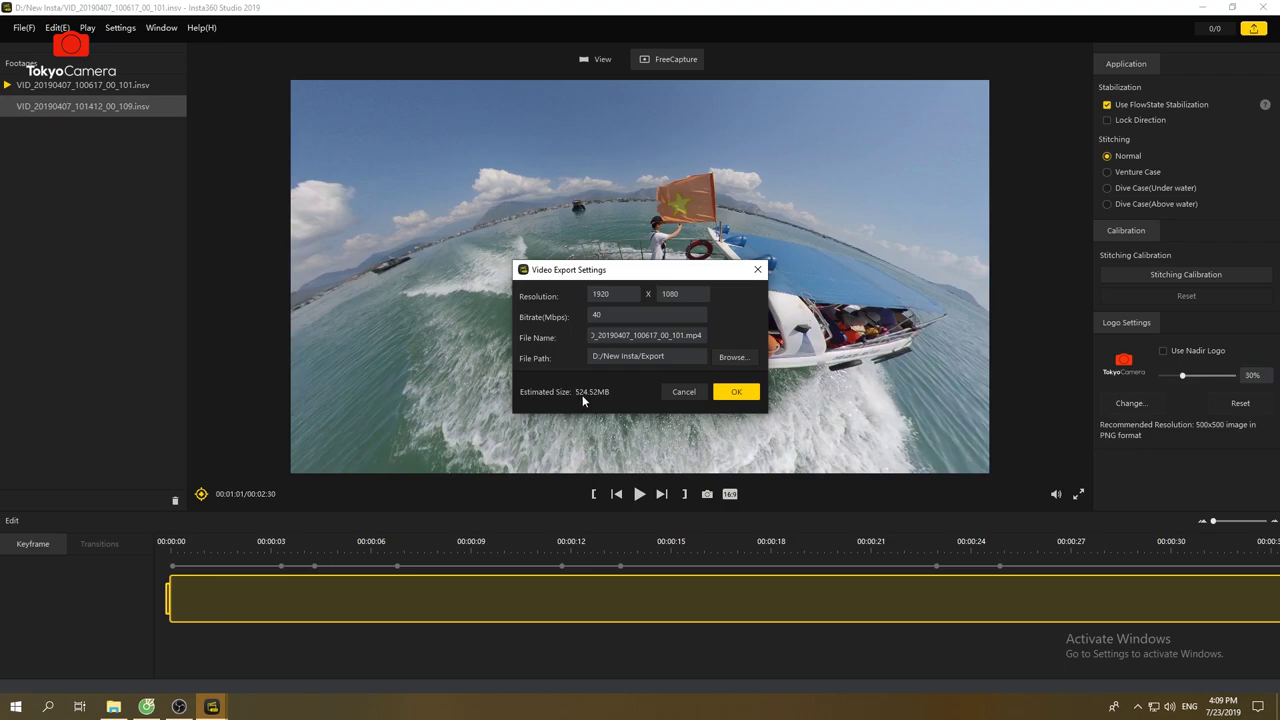
{"action": "left_click", "coordinate": [737, 393]}
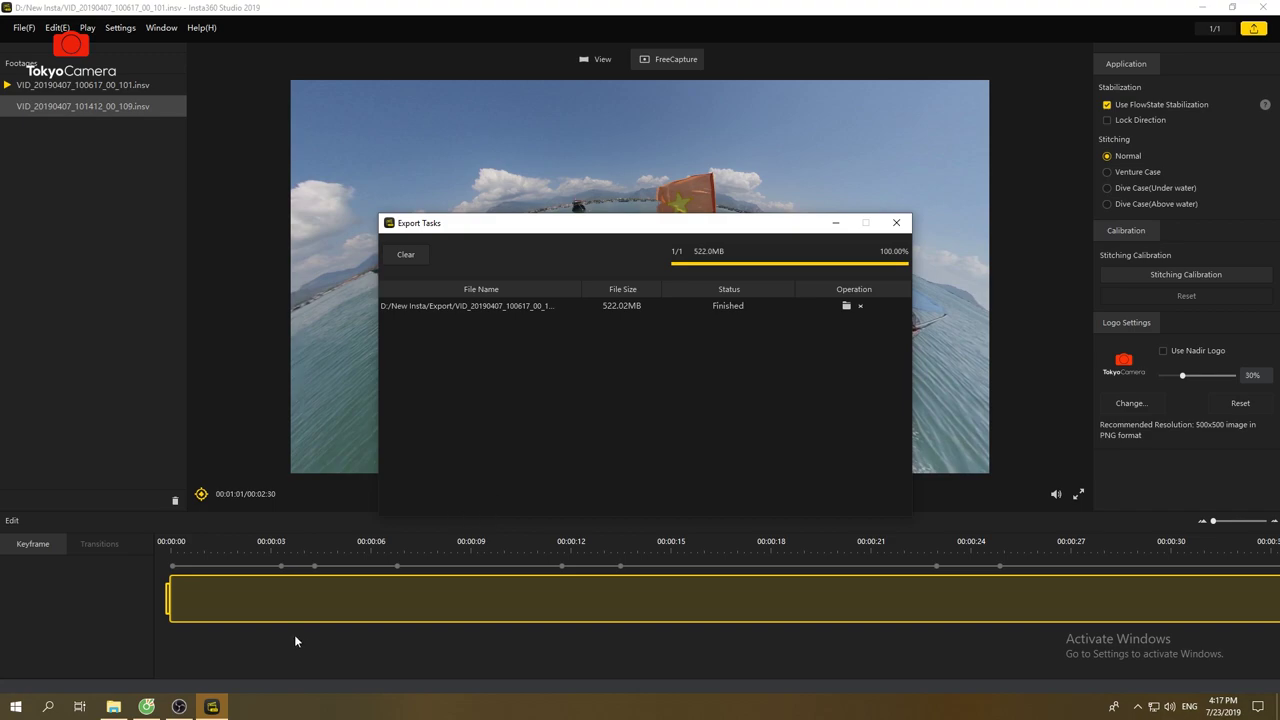
- Switch to File Explorer, open the Export folder inside New Insta and check the exported MP4
{"action": "left_click", "coordinate": [113, 706]}
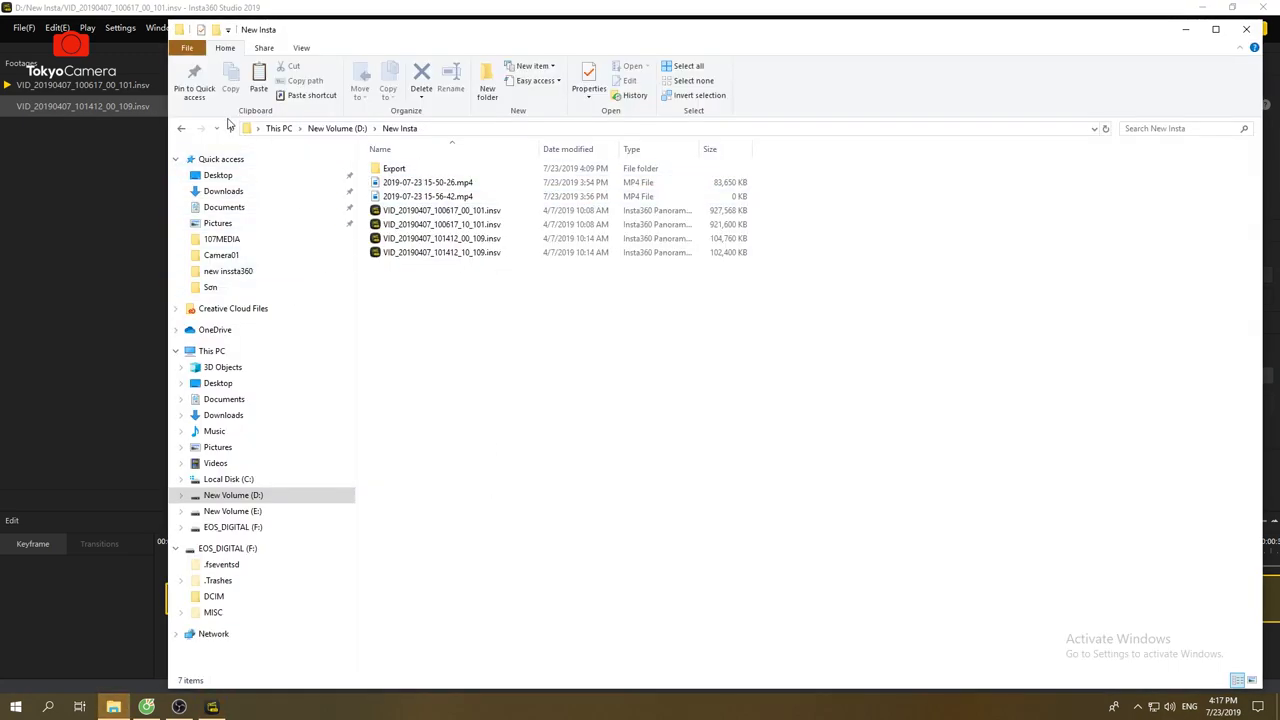
{"action": "double_click", "coordinate": [394, 168]}
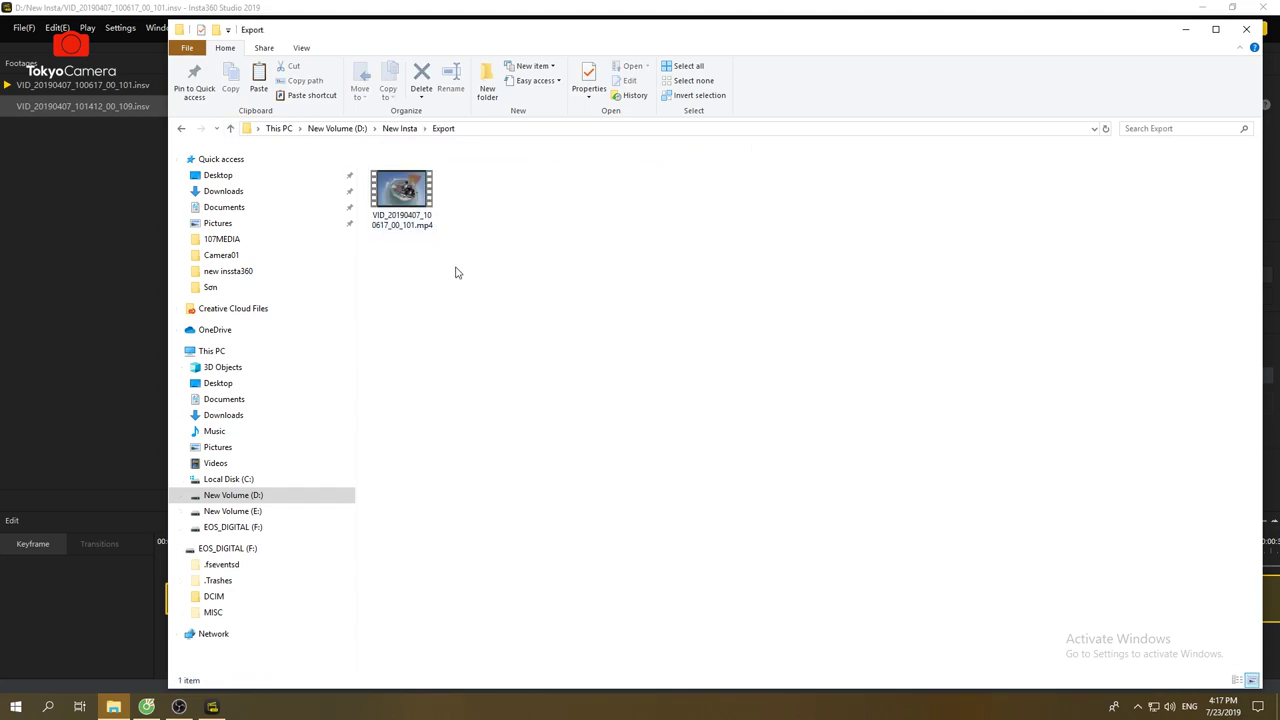
{"action": "right_click", "coordinate": [486, 218]}
{"action": "left_click", "coordinate": [548, 271]}
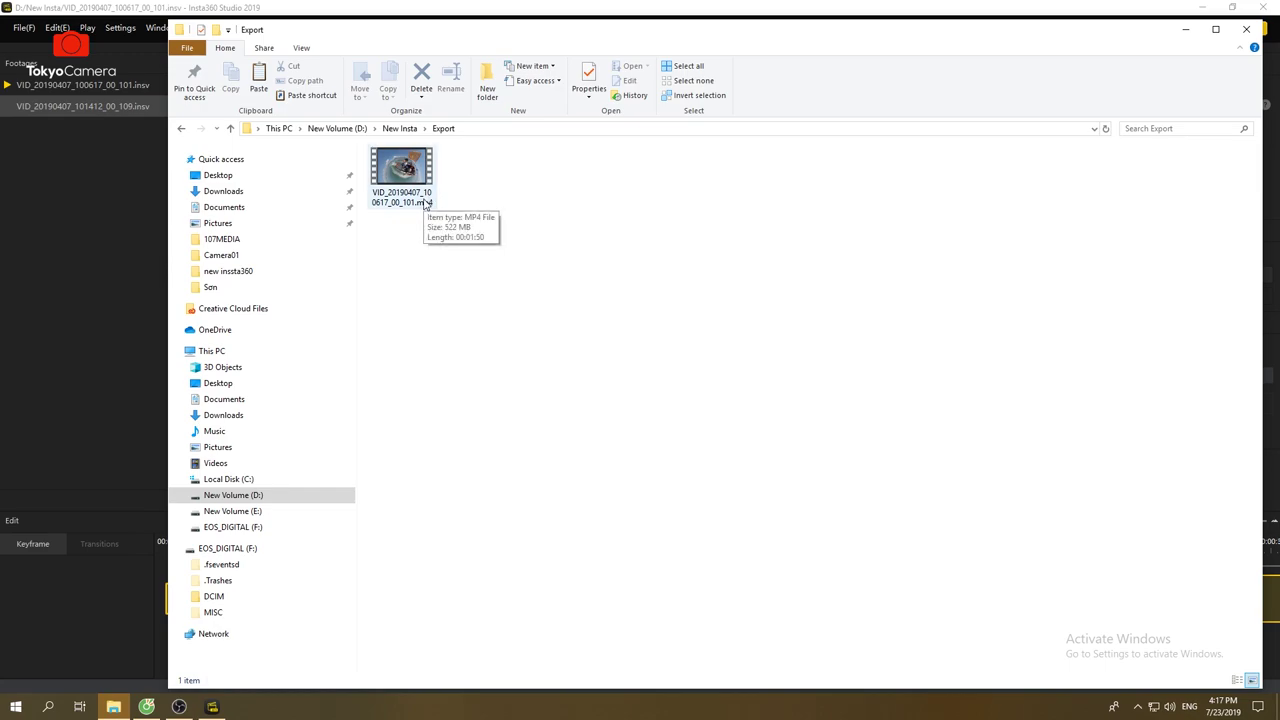
- Launch Adobe Premiere Pro CC 2018 and create a project named "hướng dẫn dựng insta360"
{"action": "key", "text": "super"}
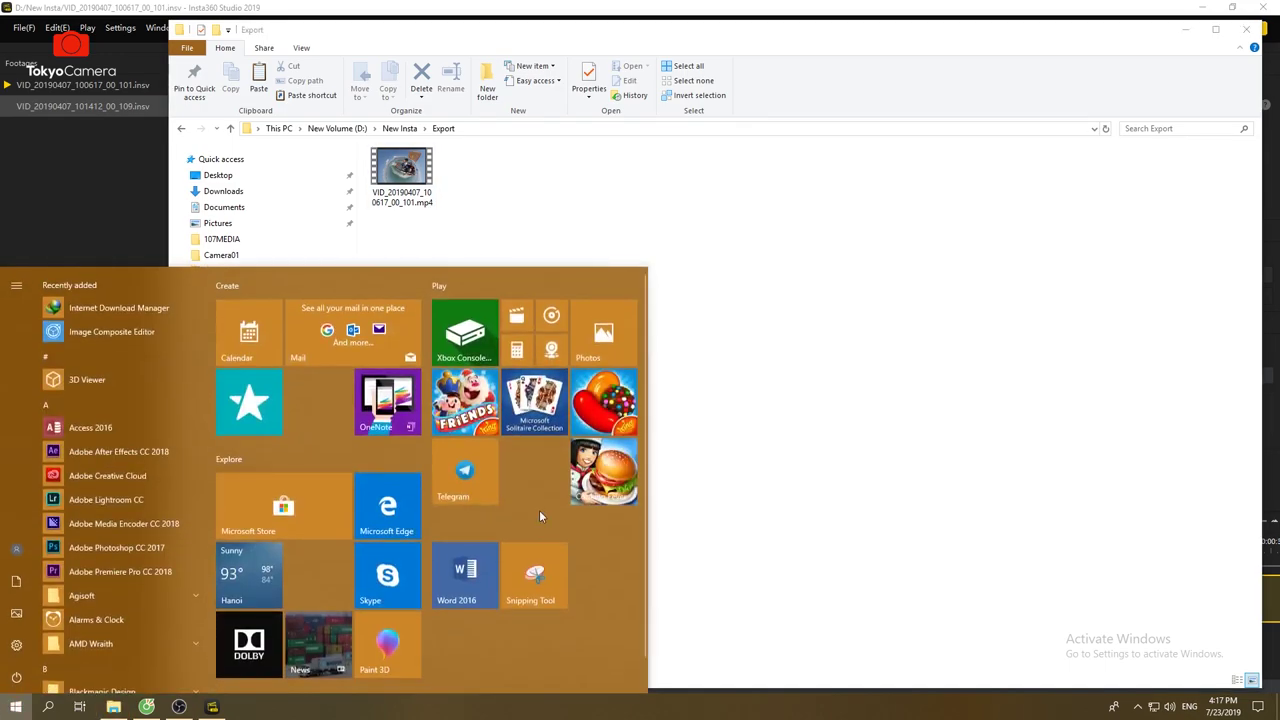
{"action": "left_click", "coordinate": [118, 571]}
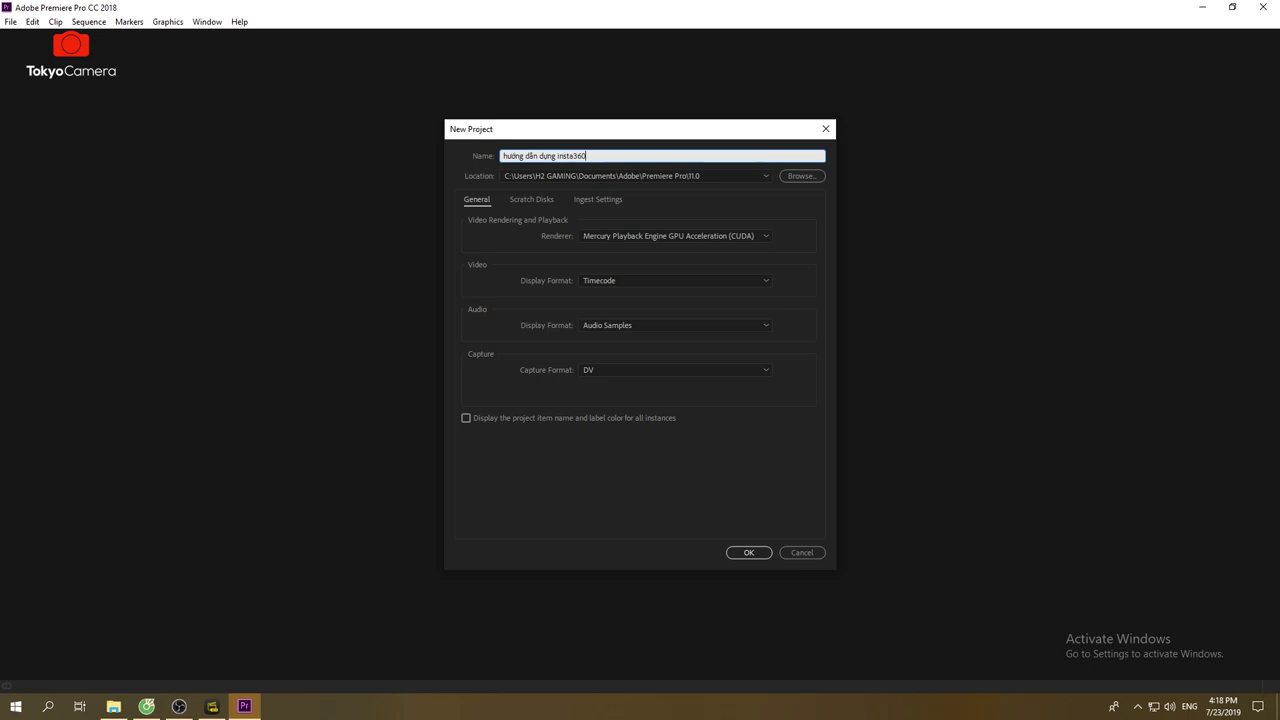
{"action": "key", "text": "Return"}
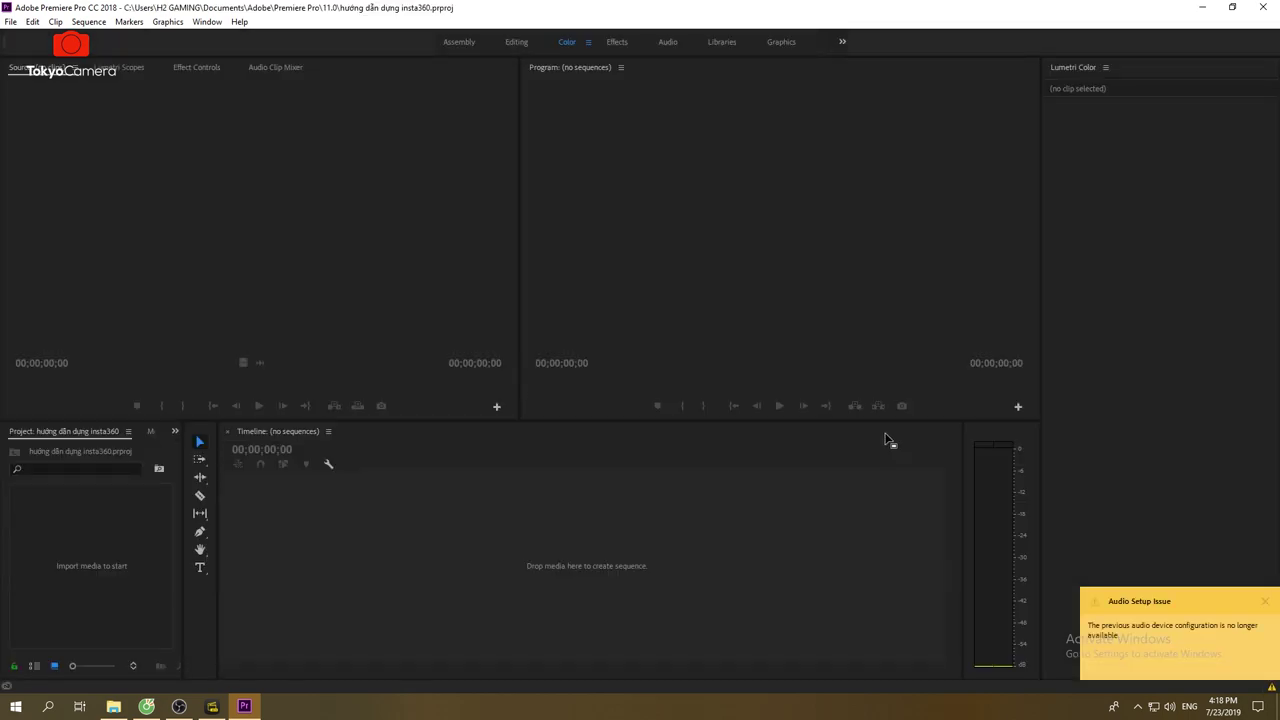
- Dismiss the audio setup notice, then widen the Program monitor and the Project panel
{"action": "left_click", "coordinate": [1267, 601]}
{"action": "left_click_drag", "start_coordinate": [520, 350], "coordinate": [387, 356]}
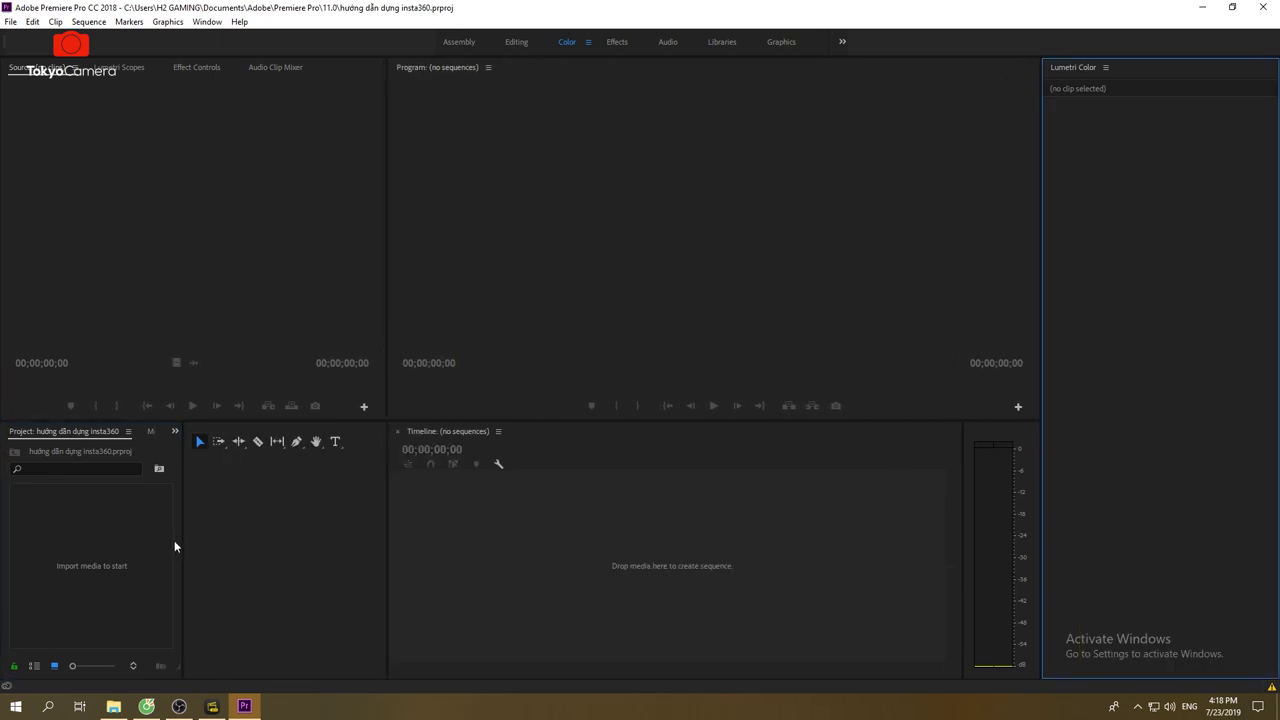
{"action": "left_click_drag", "start_coordinate": [181, 542], "coordinate": [354, 530]}
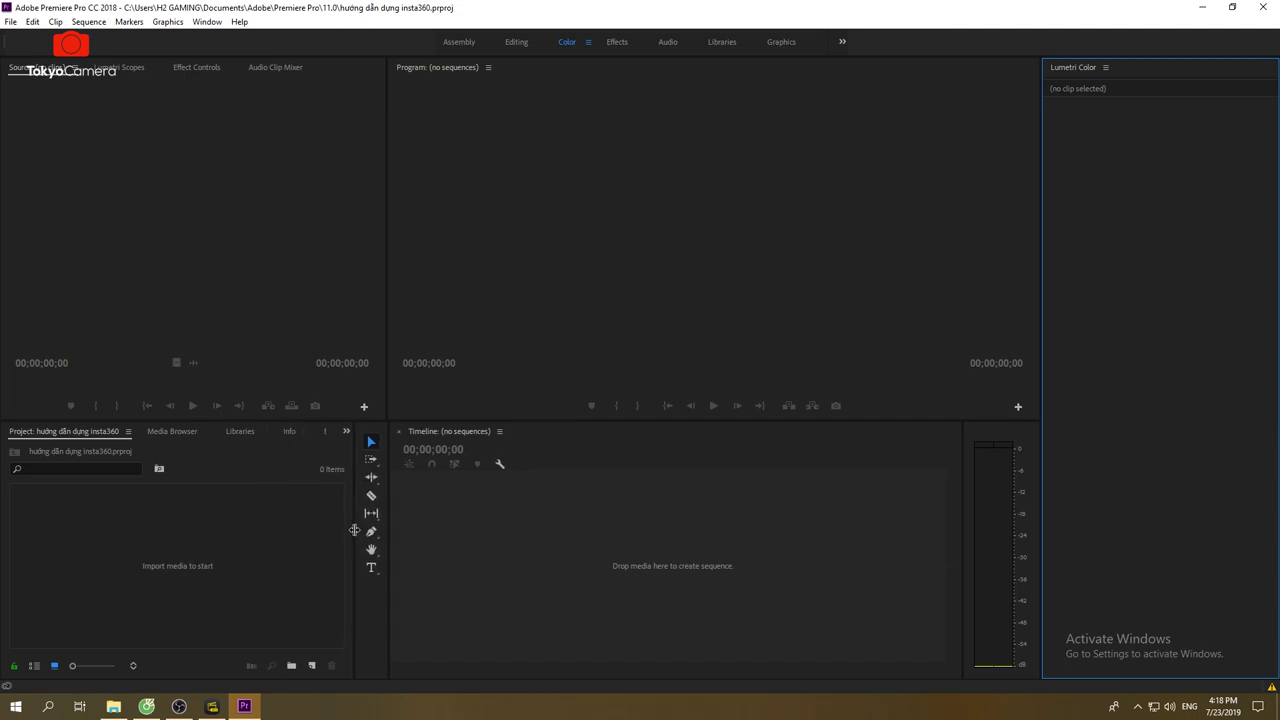
- Import VID_20190407_100617_00_101.mp4 from the D:/New Insta/Export folder into the project
{"action": "double_click", "coordinate": [172, 546]}
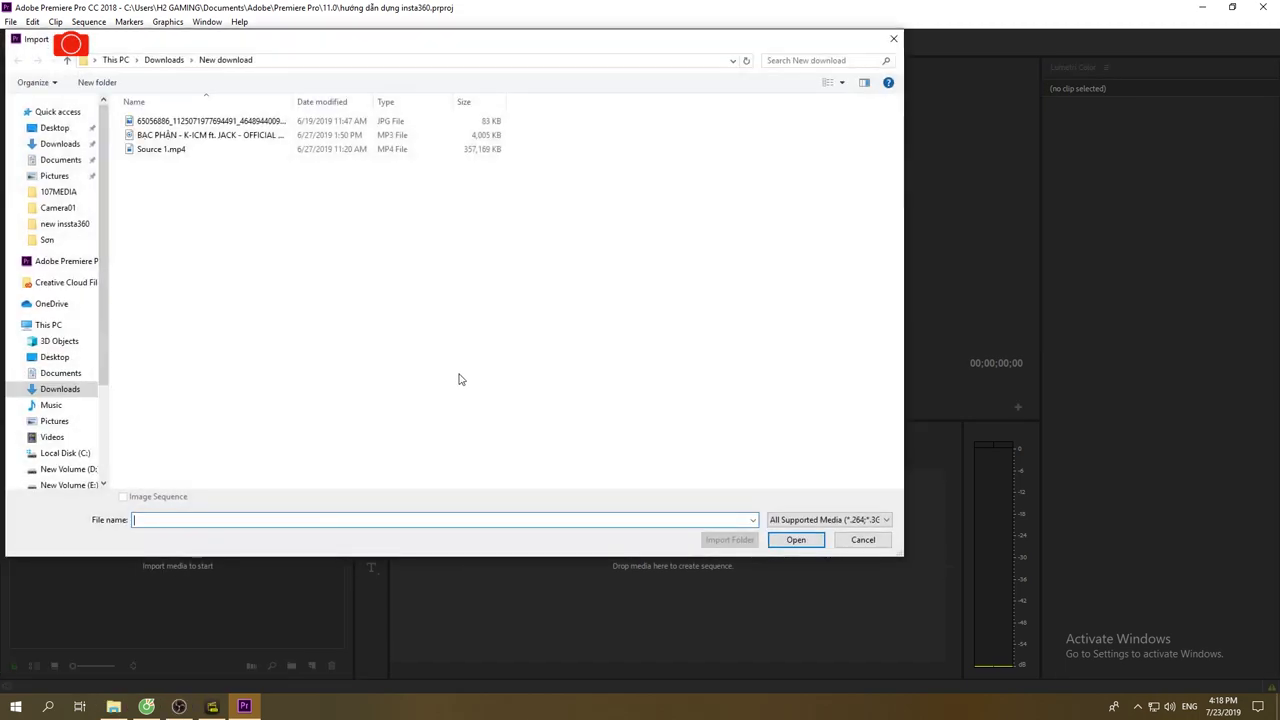
{"action": "left_click", "coordinate": [66, 469]}
{"action": "double_click", "coordinate": [190, 206]}
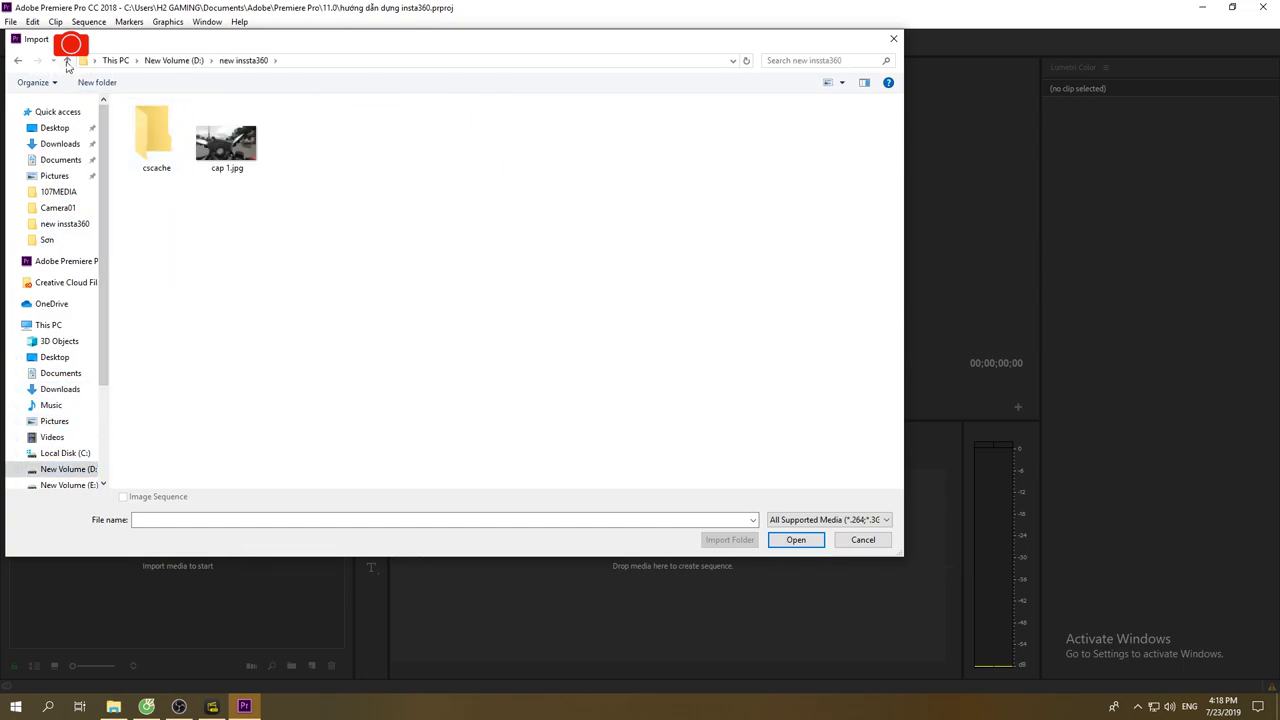
{"action": "double_click", "coordinate": [160, 163]}
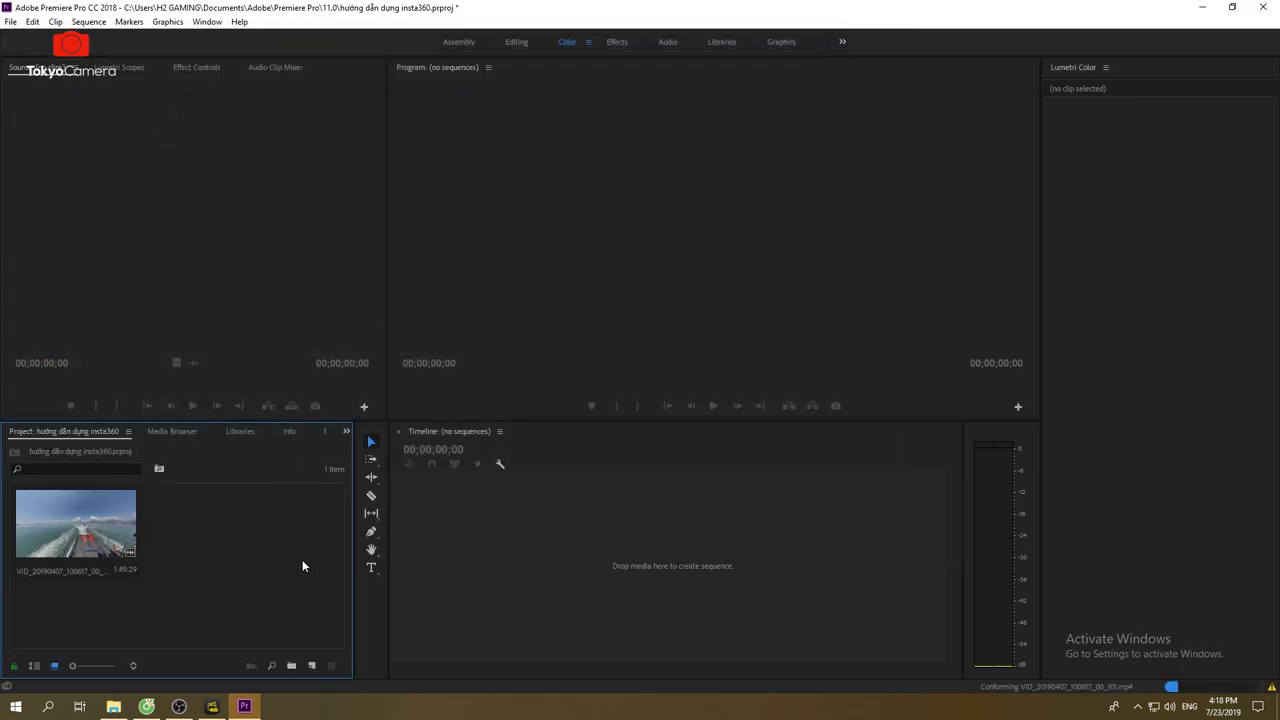
- Place the imported clip in the empty timeline to create a sequence from it, and play it
{"action": "left_click", "coordinate": [118, 553]}
{"action": "left_click_drag", "start_coordinate": [435, 535], "coordinate": [456, 528]}
{"action": "key", "text": "space"}
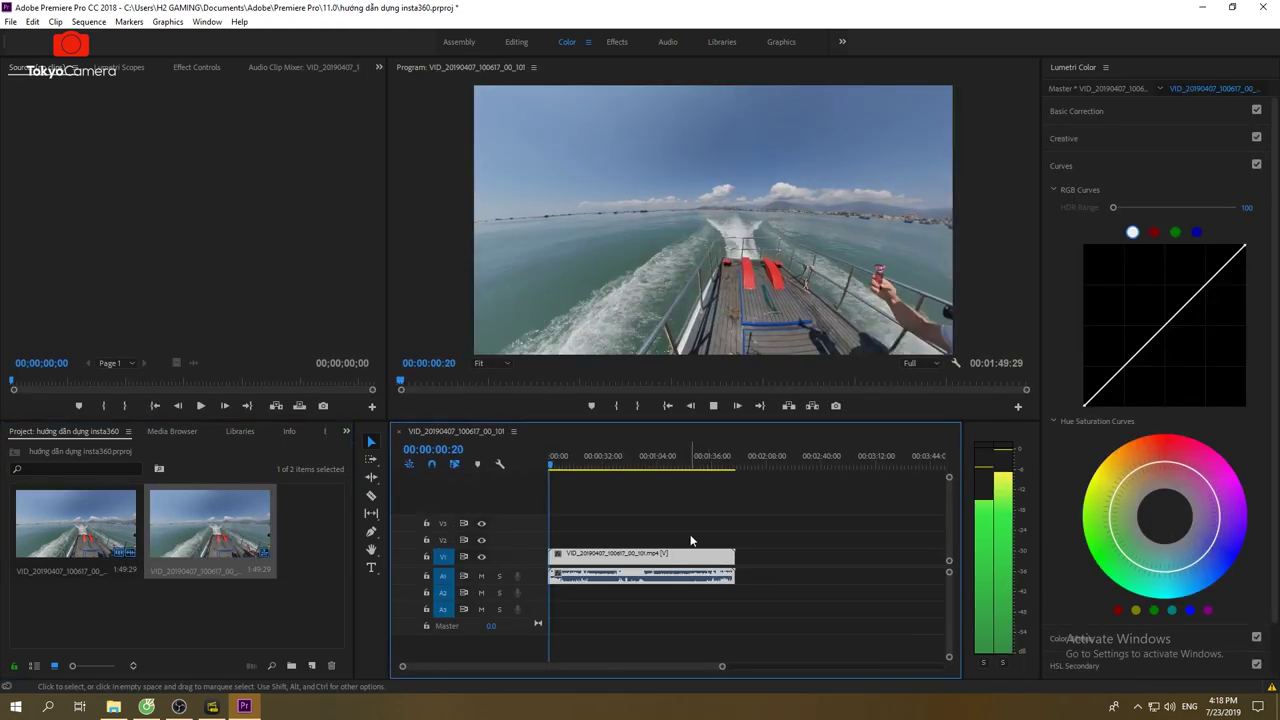
- Split the clip at 00:00:56:08, delete everything after the cut, and return the playhead to the sequence start
{"action": "left_click_drag", "start_coordinate": [628, 466], "coordinate": [644, 470]}
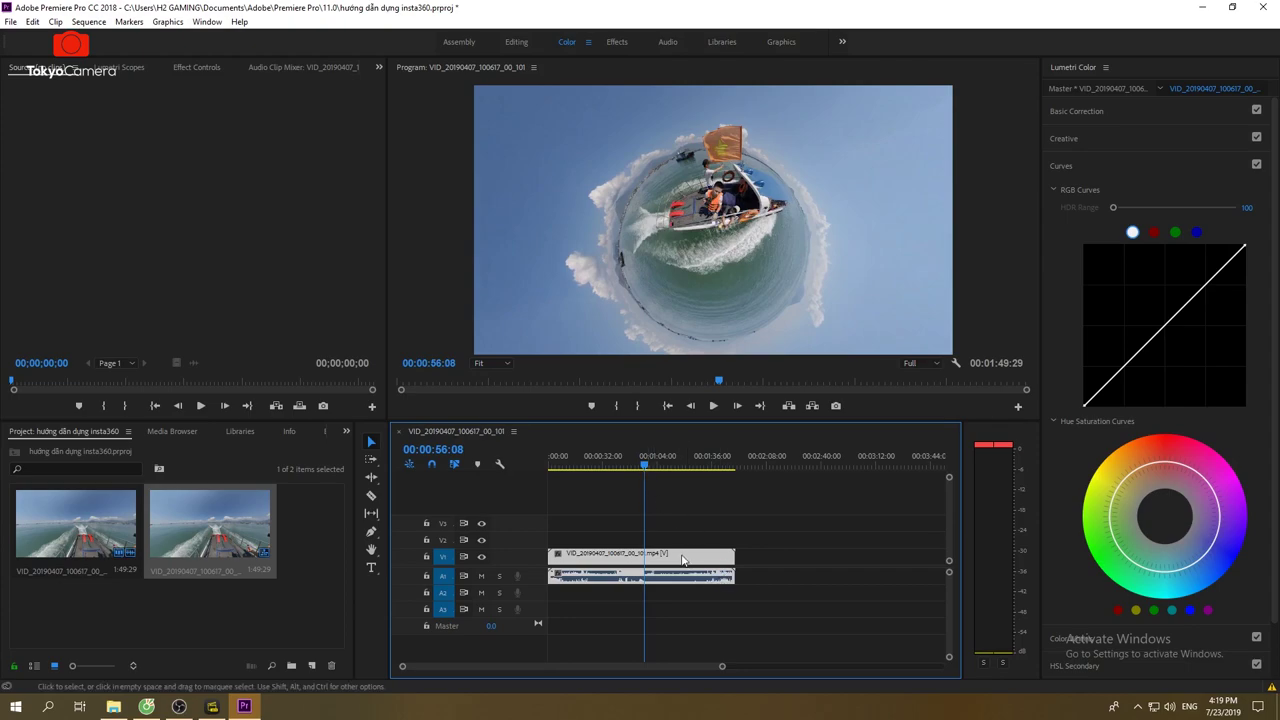
{"action": "key", "text": "ctrl+k"}
{"action": "left_click", "coordinate": [679, 562]}
{"action": "key", "text": "Delete"}
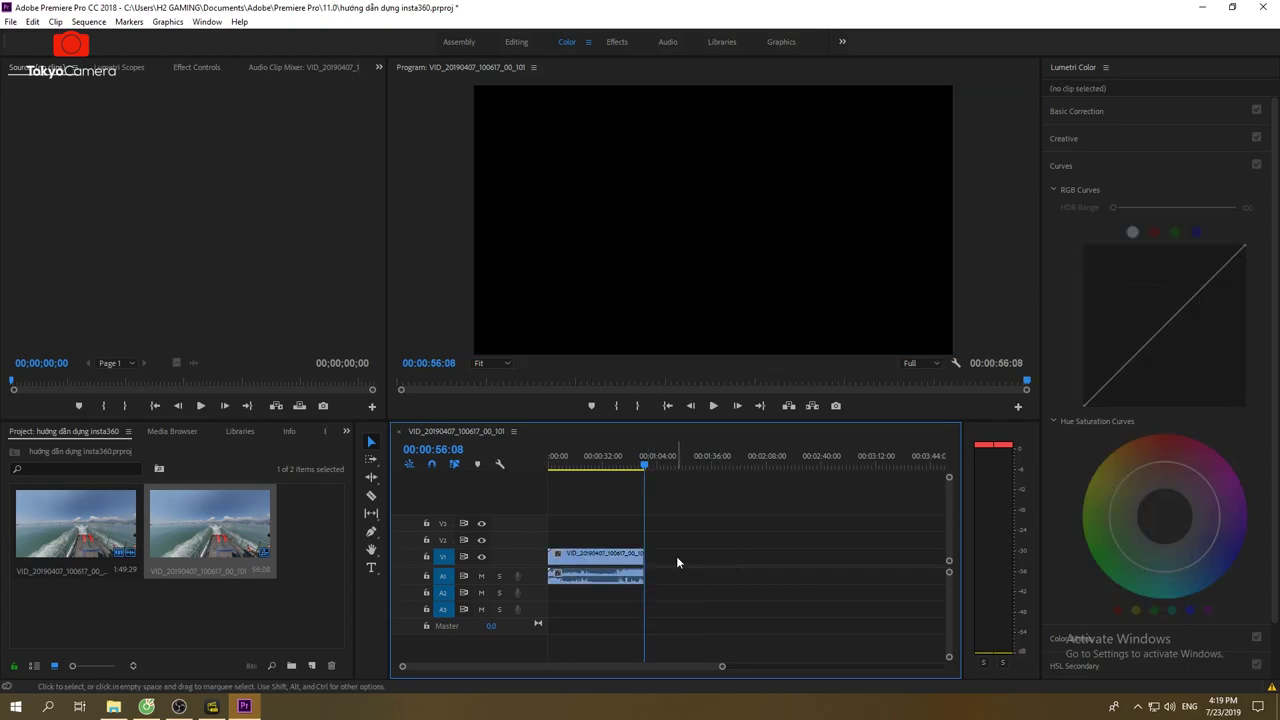
{"action": "left_click_drag", "start_coordinate": [618, 463], "coordinate": [506, 508]}
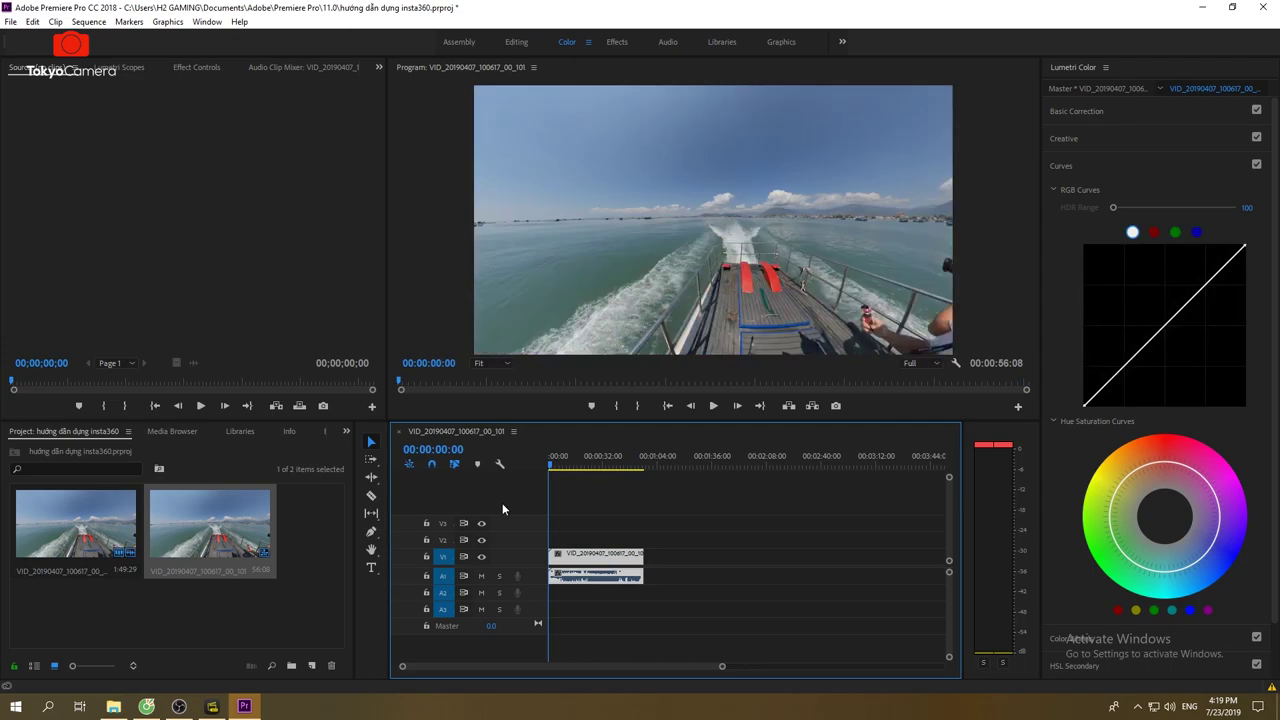
- Import BẠC PHẬN - K-ICM ft. JACK - OFFICIAL MV.mp3 and place it on audio track A2 from the start of the sequence
{"action": "double_click", "coordinate": [285, 536]}
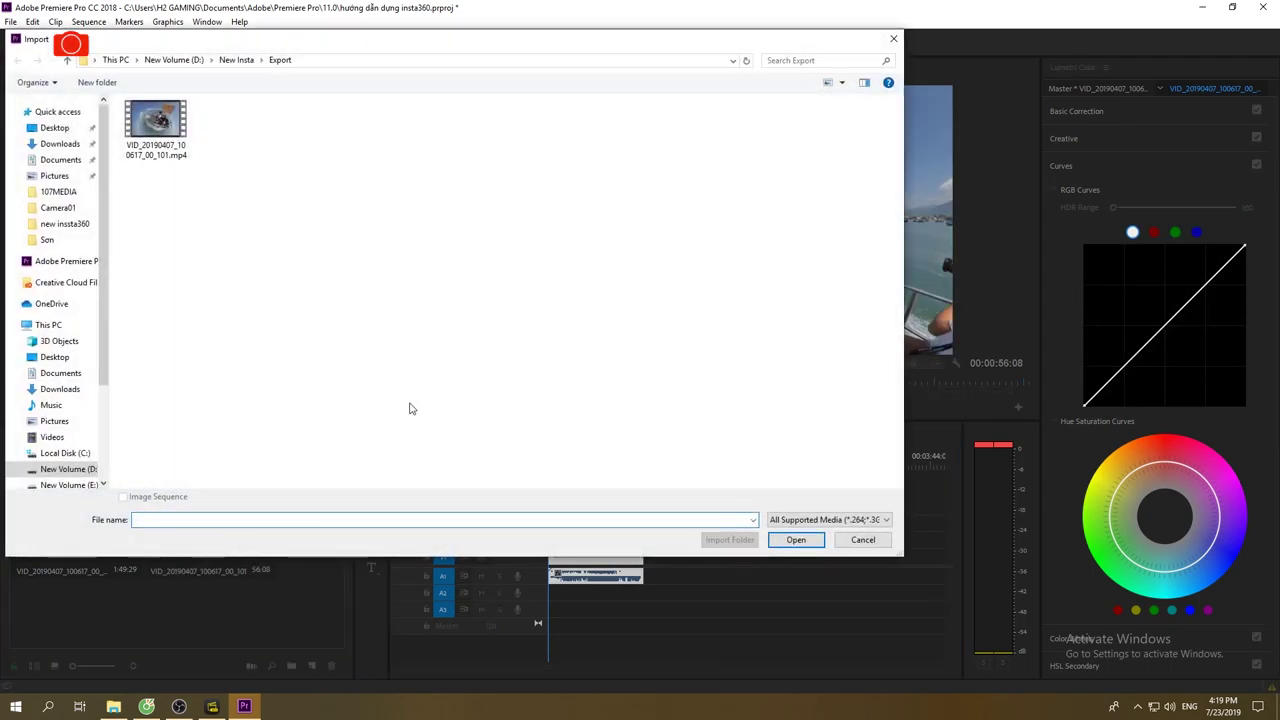
{"action": "double_click", "coordinate": [448, 145]}
{"action": "double_click", "coordinate": [175, 137]}
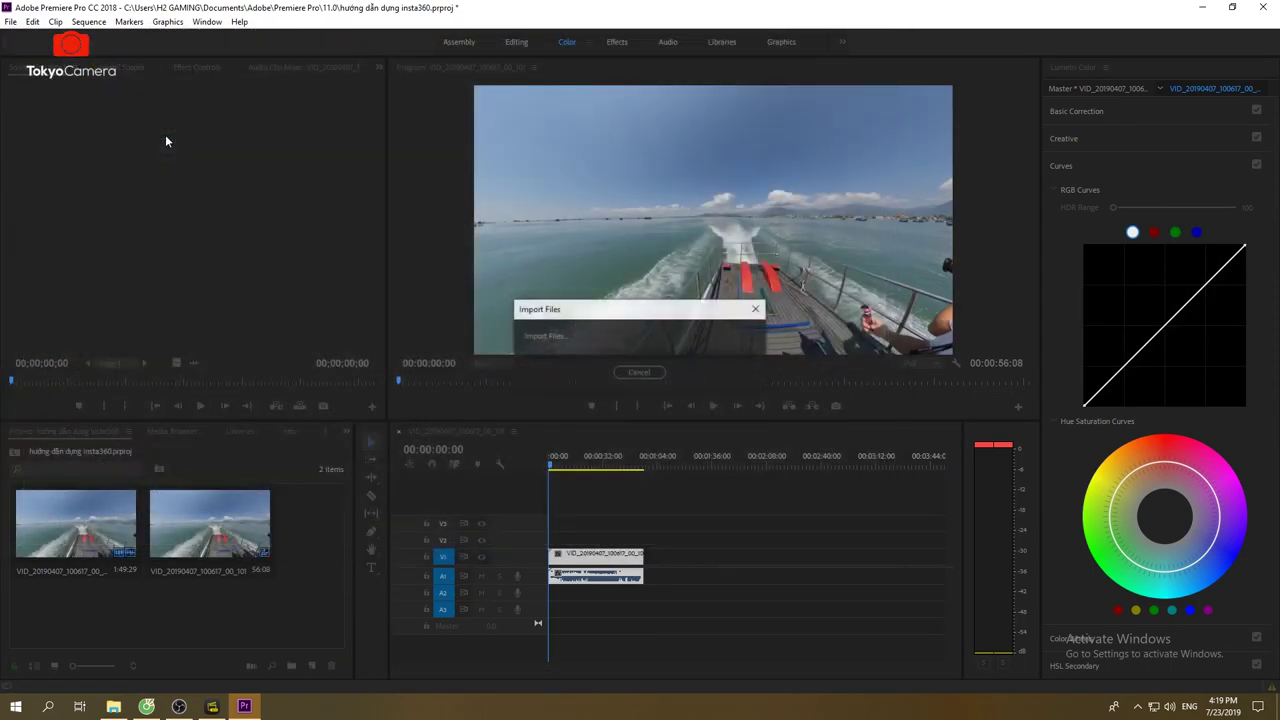
{"action": "left_click_drag", "start_coordinate": [270, 584], "coordinate": [553, 591]}
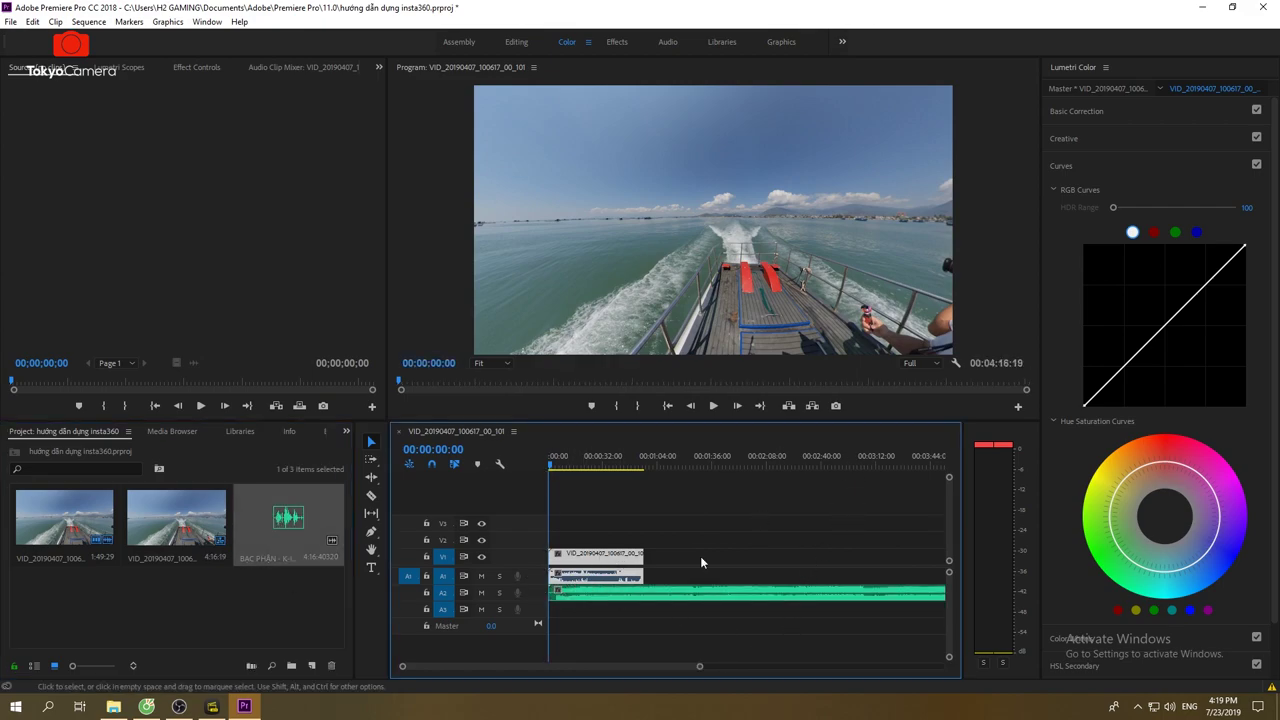
- Cut about 4.5 seconds off the beginning of the music clip and move the remaining music to the sequence start
{"action": "left_click_drag", "start_coordinate": [700, 667], "coordinate": [617, 662]}
{"action": "key", "text": "c"}
{"action": "left_click", "coordinate": [592, 596]}
{"action": "key", "text": "v"}
{"action": "left_click_drag", "start_coordinate": [622, 604], "coordinate": [570, 601]}
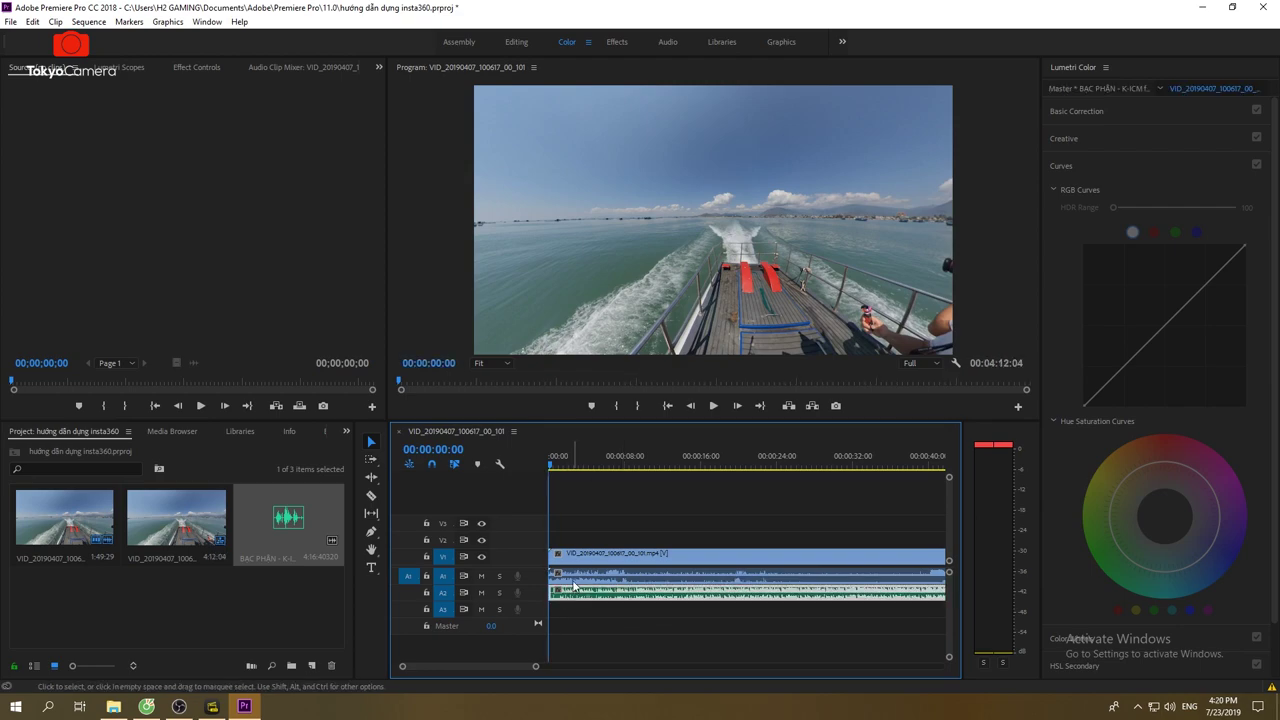
- Unlink and delete the video's original audio, then move the music clip up to audio track A1
{"action": "left_click", "coordinate": [574, 586]}
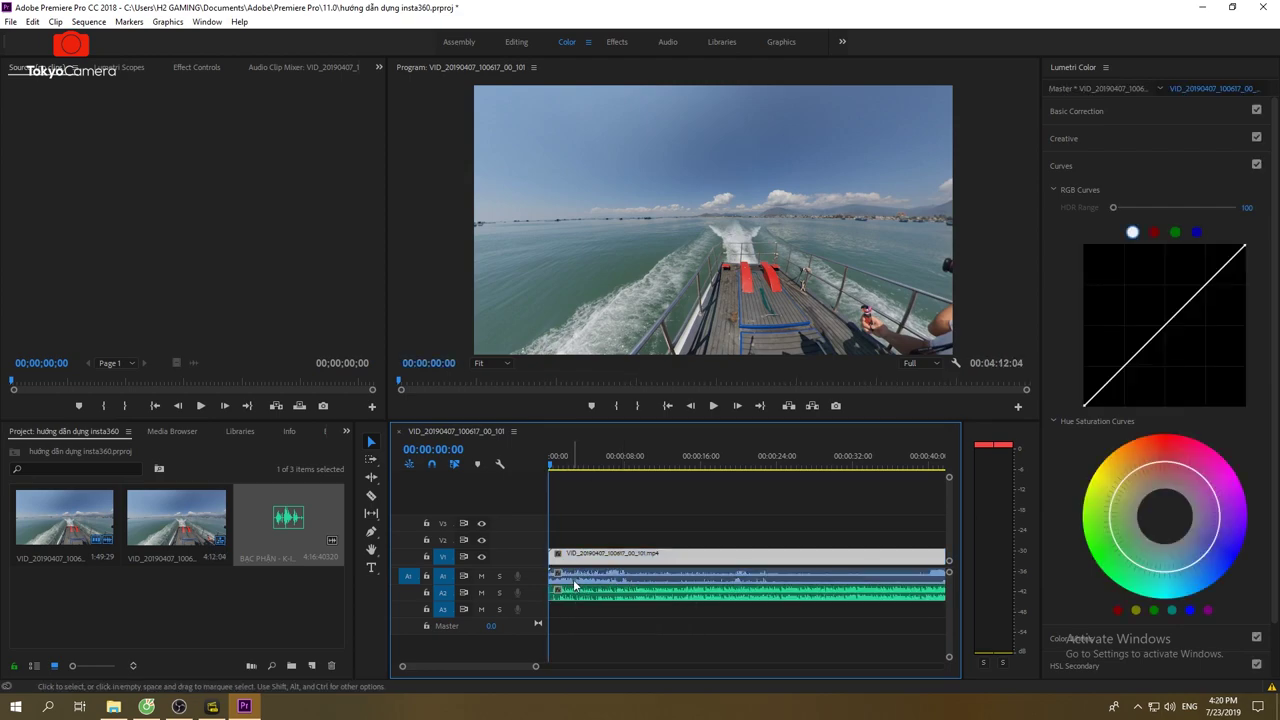
{"action": "left_click", "coordinate": [578, 582], "text": "alt"}
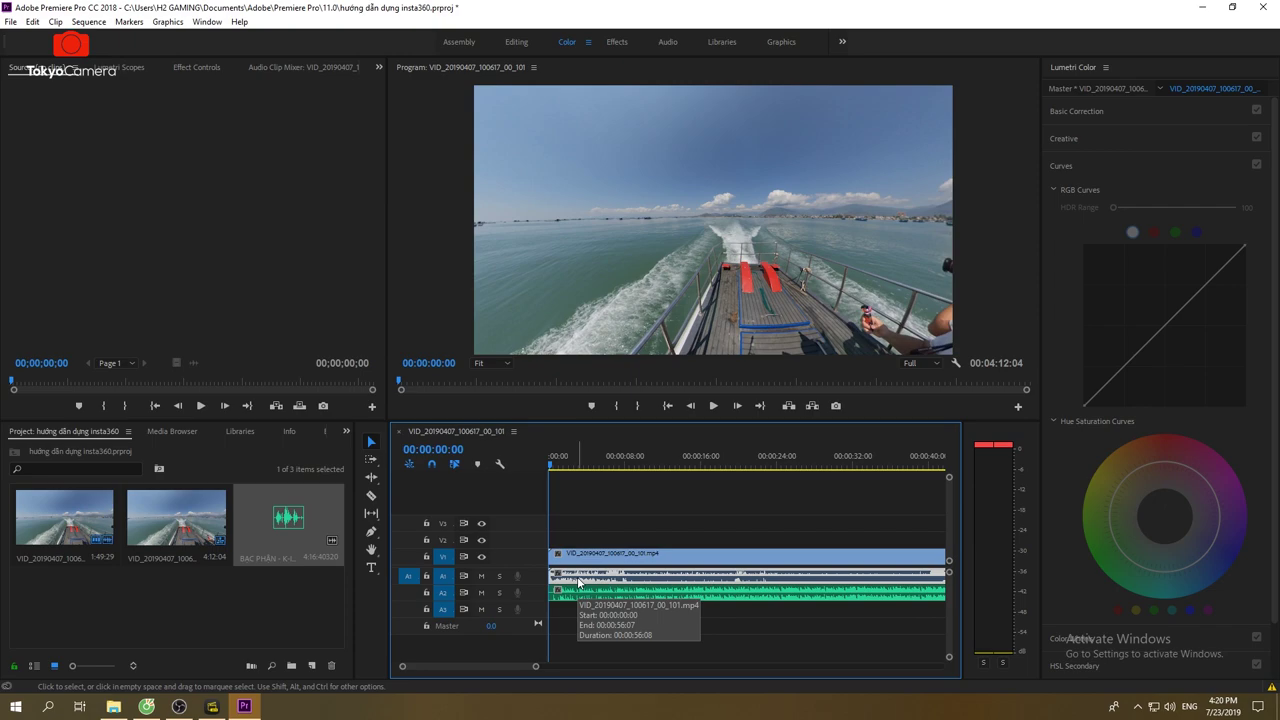
{"action": "key", "text": "Delete"}
{"action": "left_click_drag", "start_coordinate": [587, 594], "coordinate": [588, 578]}
{"action": "left_click", "coordinate": [610, 521]}
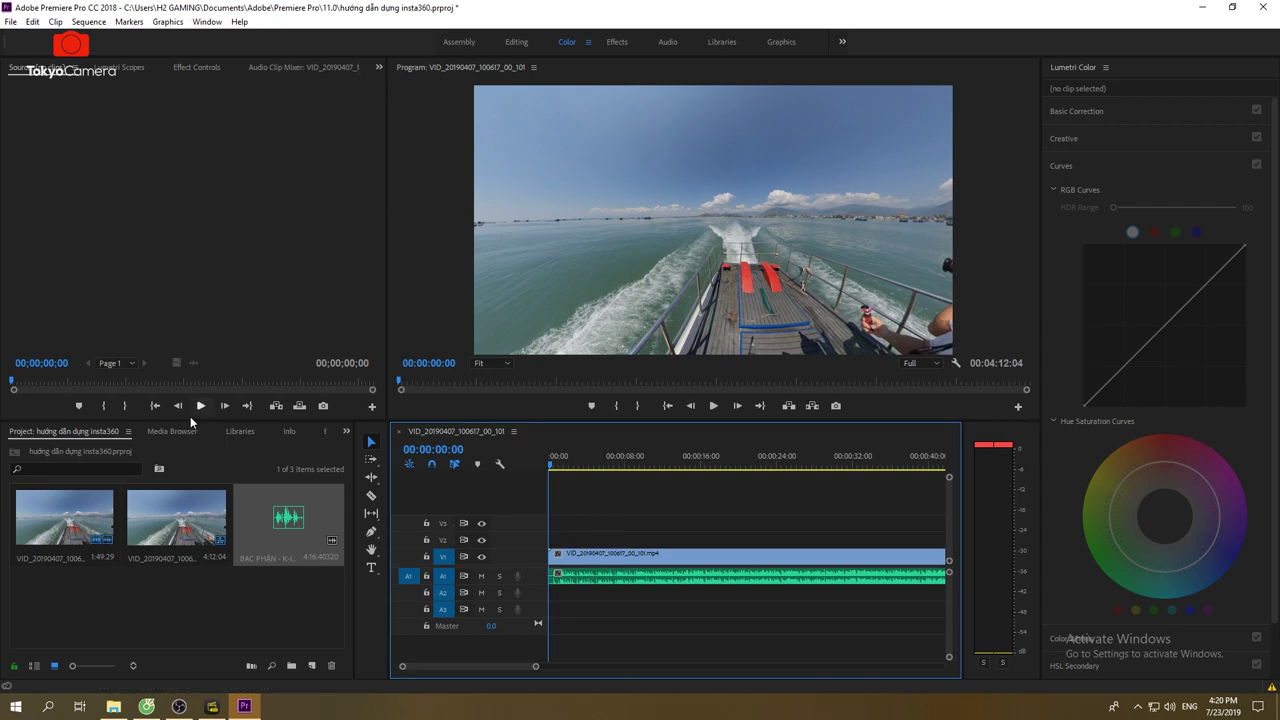
- Apply the Dip to Black video transition to the start of the video clip and play the opening
{"action": "left_click", "coordinate": [322, 426]}
{"action": "left_click", "coordinate": [344, 432]}
{"action": "left_click", "coordinate": [343, 433]}
{"action": "left_click", "coordinate": [314, 430]}
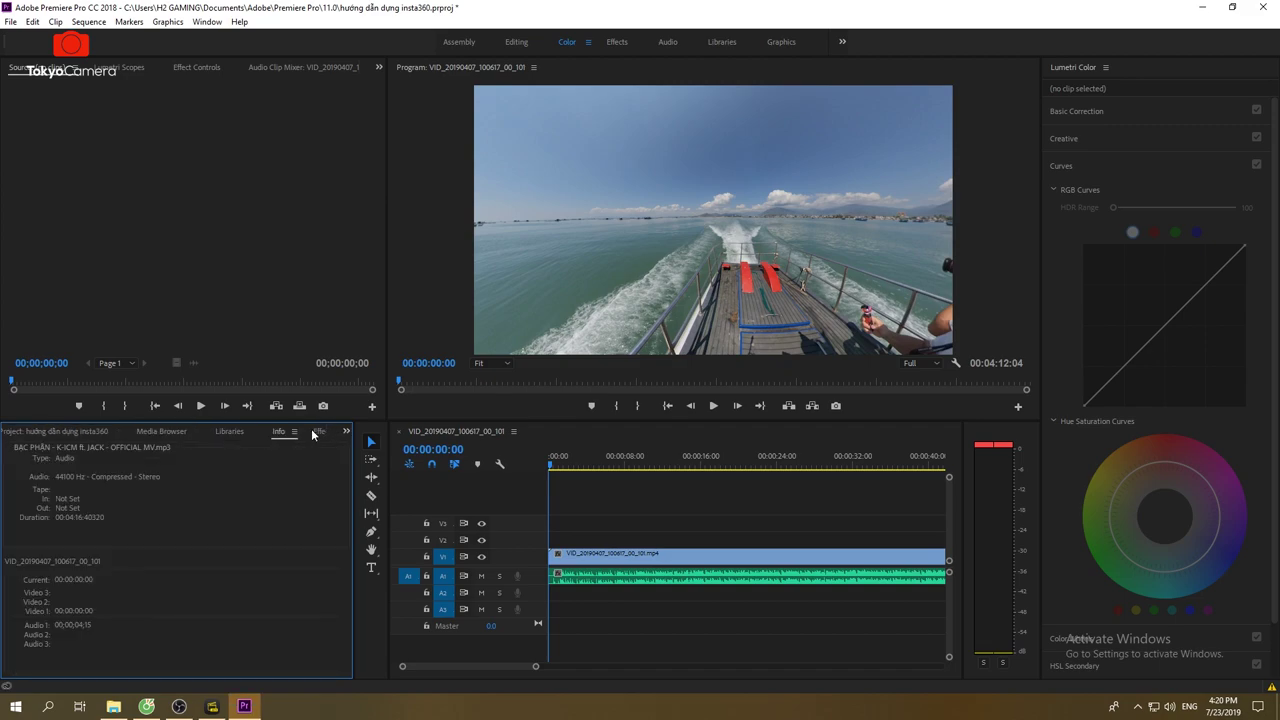
{"action": "left_click", "coordinate": [9, 534]}
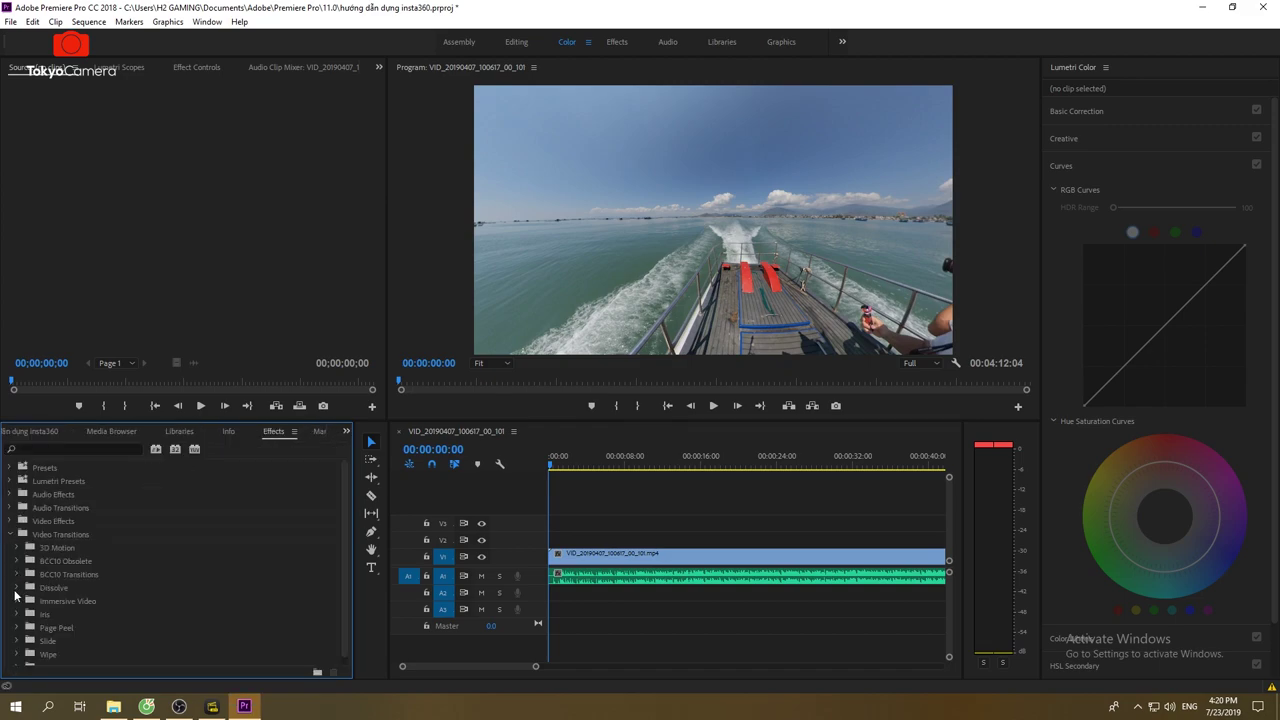
{"action": "left_click", "coordinate": [15, 590]}
{"action": "scroll", "coordinate": [111, 598], "scroll_direction": "down", "scroll_amount": 1}
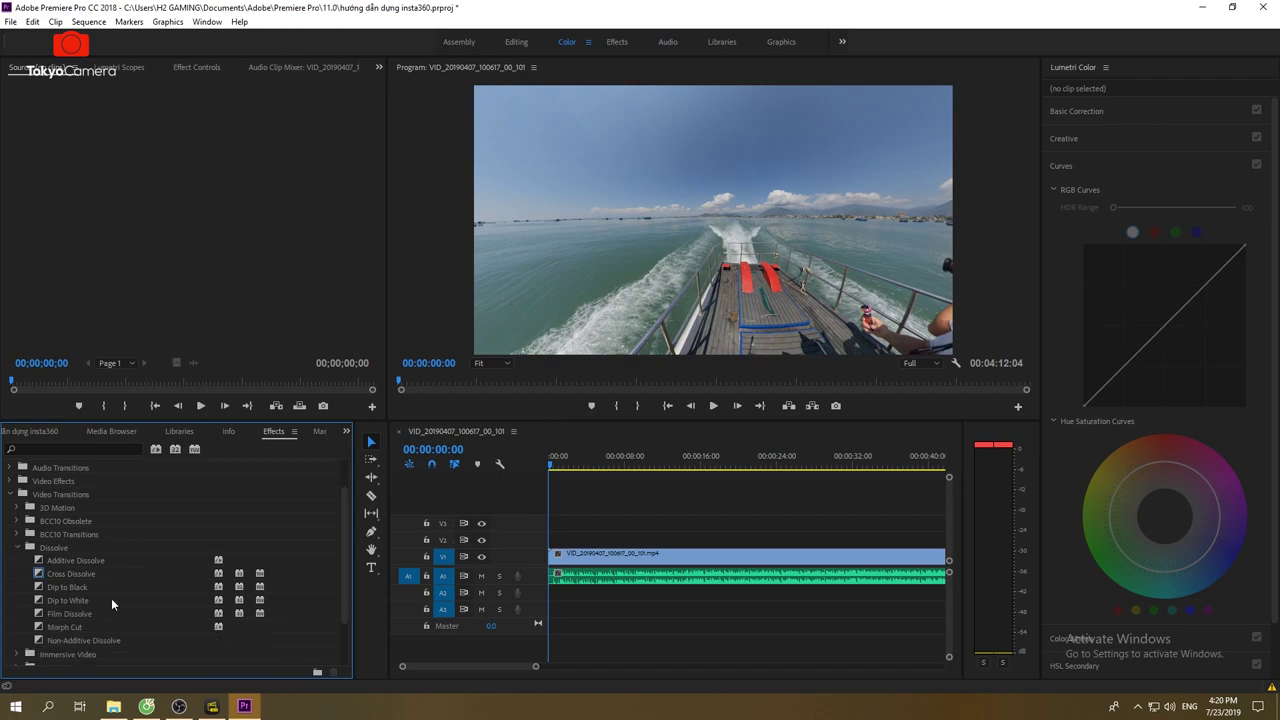
{"action": "left_click_drag", "start_coordinate": [70, 588], "coordinate": [556, 555]}
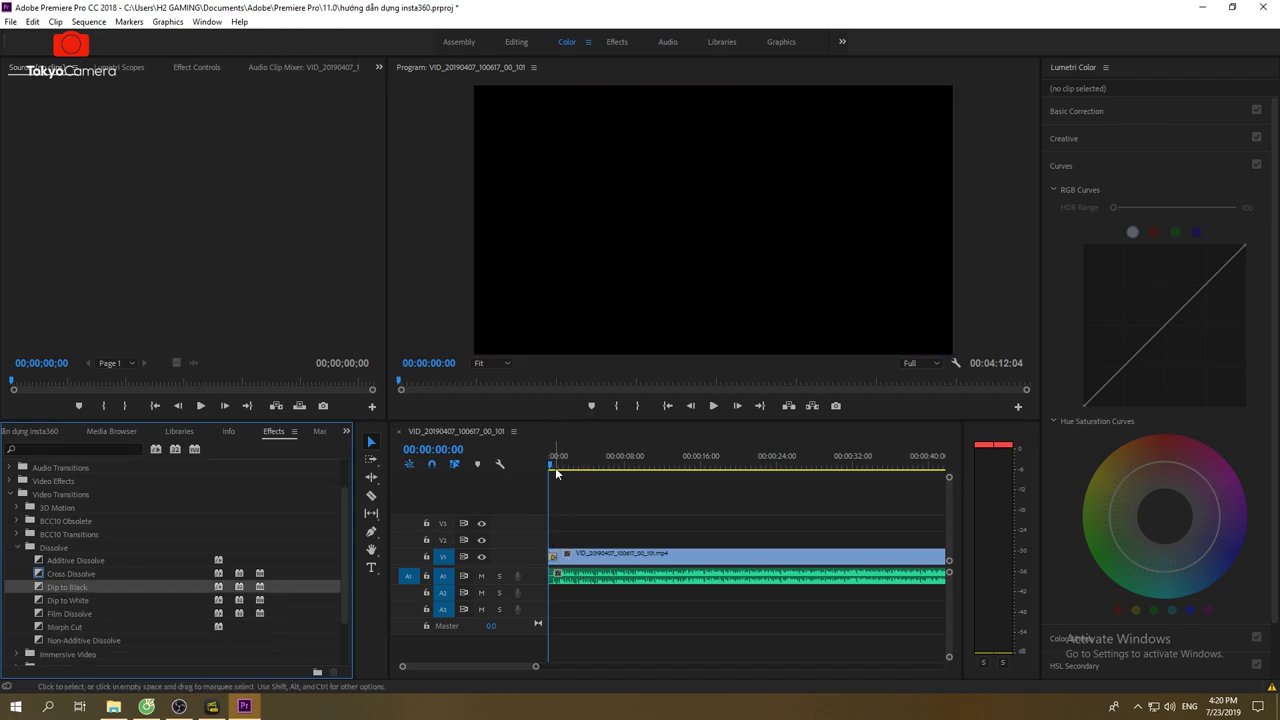
{"action": "key", "text": "space"}
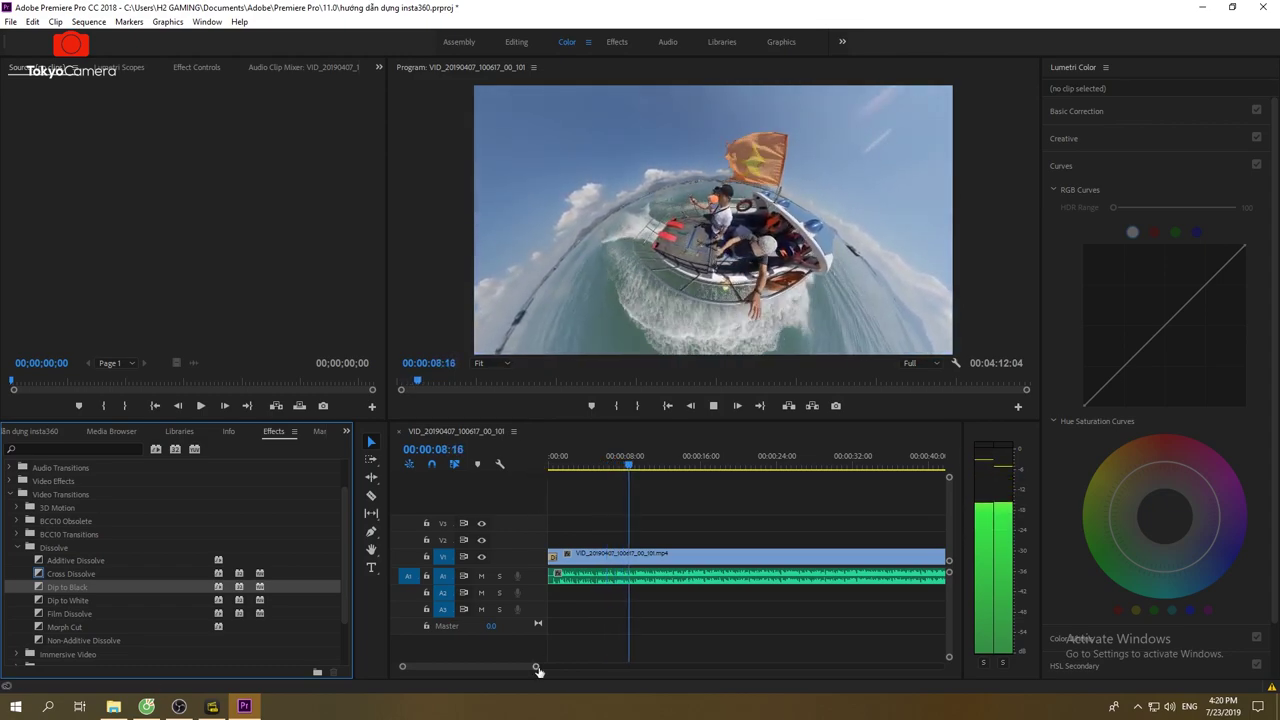
- Stop playback, cut the music where the video clip ends, and delete the leftover music
{"action": "left_click_drag", "start_coordinate": [535, 666], "coordinate": [634, 667]}
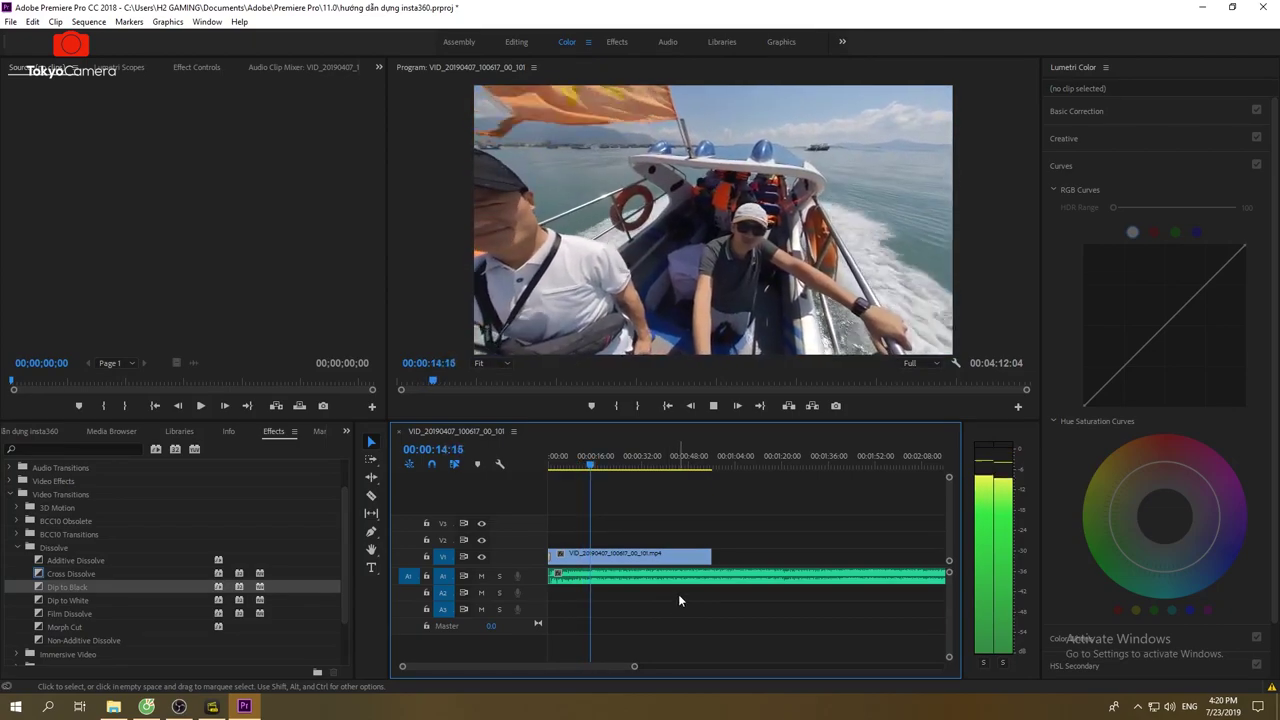
{"action": "key", "text": "space"}
{"action": "key", "text": "c"}
{"action": "left_click", "coordinate": [717, 578]}
{"action": "key", "text": "v"}
{"action": "left_click", "coordinate": [720, 578]}
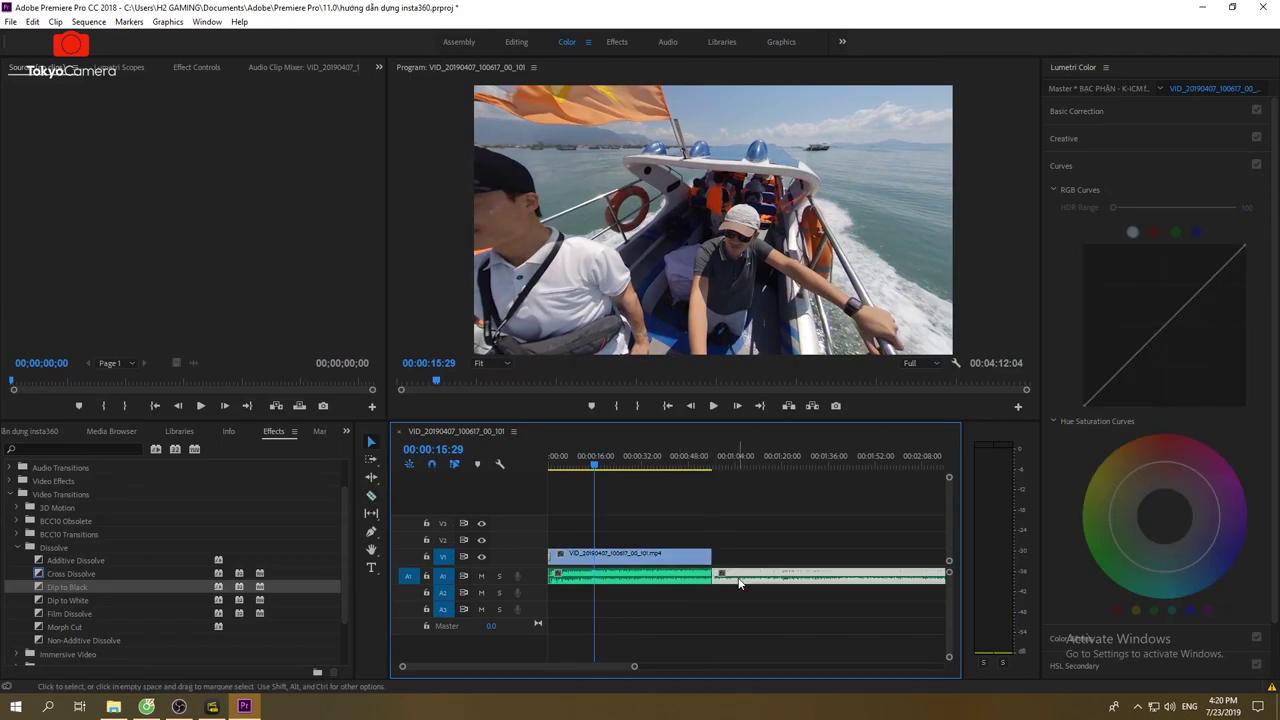
{"action": "key", "text": "Delete"}
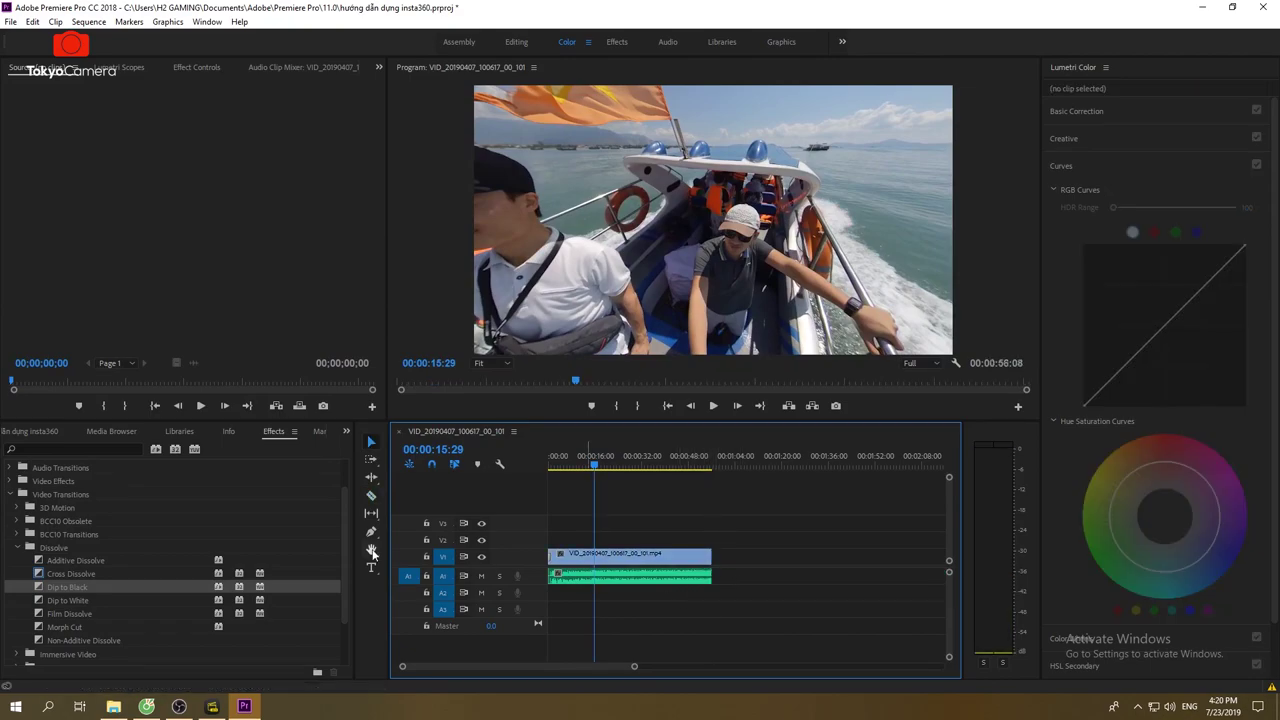
- Add an Exponential Fade to the end of the music and Dip to Black to the end of the video clip
{"action": "left_click", "coordinate": [10, 467]}
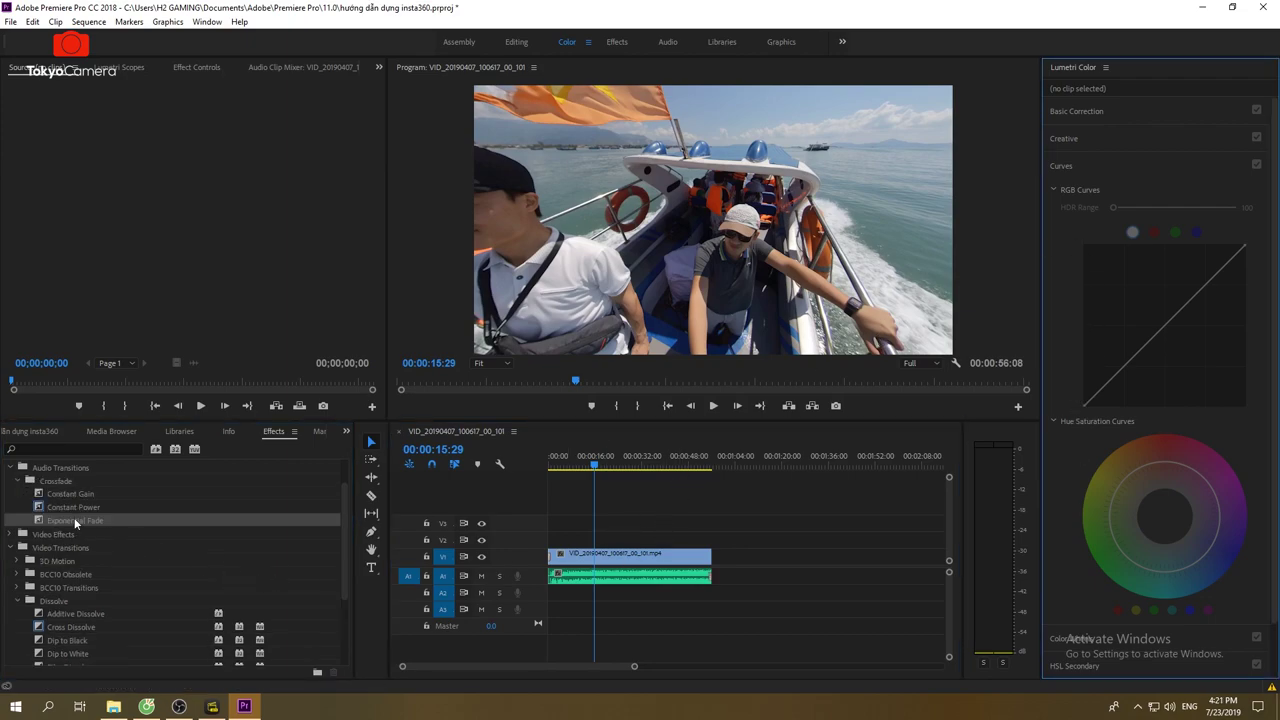
{"action": "scroll", "coordinate": [90, 560], "scroll_direction": "down", "scroll_amount": 3}
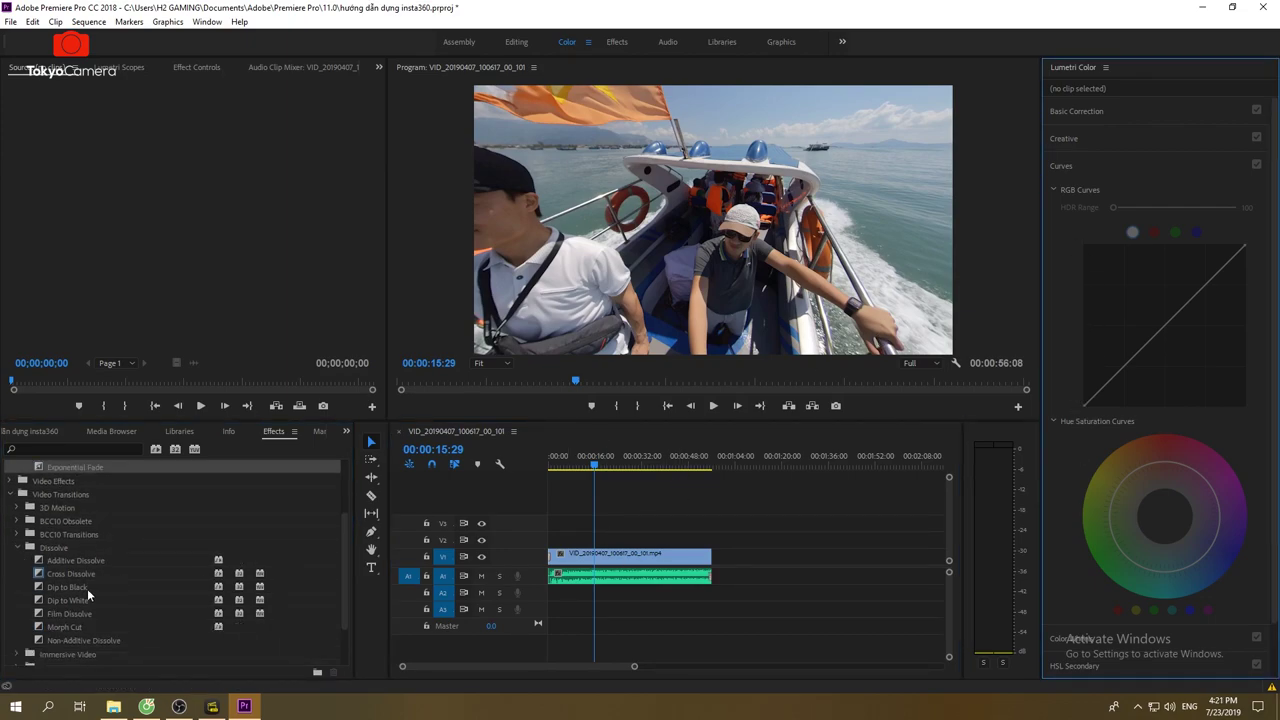
{"action": "left_click", "coordinate": [87, 588]}
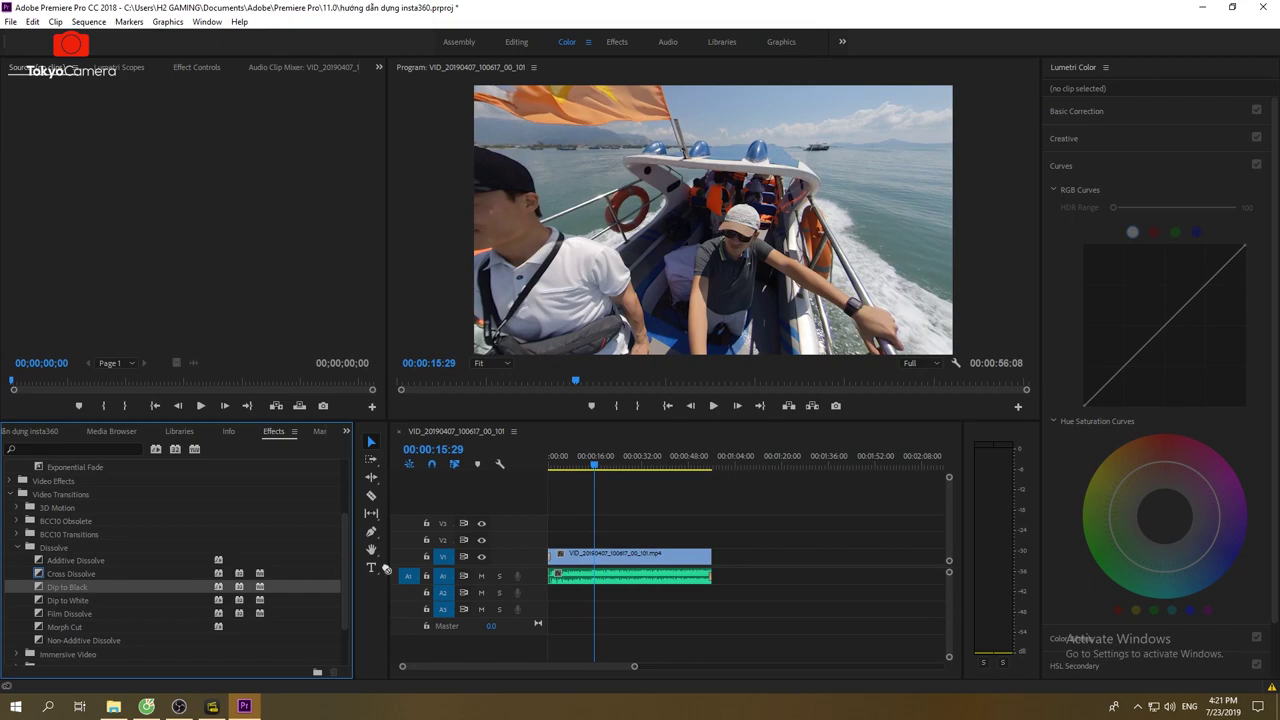
- Set the clip's Exposure to 0.5, Contrast 25.4, Highlights -4.9, Shadows 4.9, Whites 12.4, Blacks -1.6 and Saturation 141.6 in Lumetri Basic Correction
{"action": "left_click", "coordinate": [639, 462]}
{"action": "left_click", "coordinate": [1136, 112]}
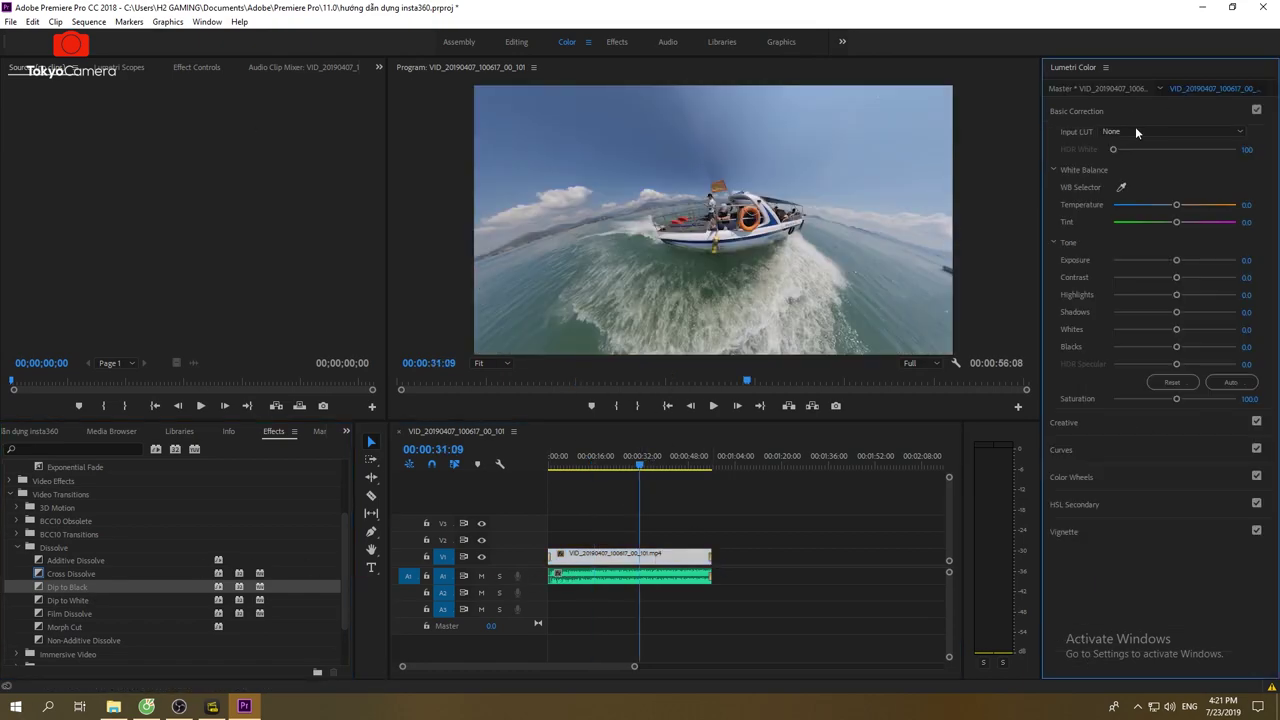
{"action": "left_click_drag", "start_coordinate": [1176, 260], "coordinate": [1180, 260]}
{"action": "mouse_move", "coordinate": [1176, 277]}
{"action": "left_mouse_down"}
{"action": "mouse_move", "coordinate": [1190, 277]}
{"action": "mouse_move", "coordinate": [1172, 294]}
{"action": "left_mouse_up"}
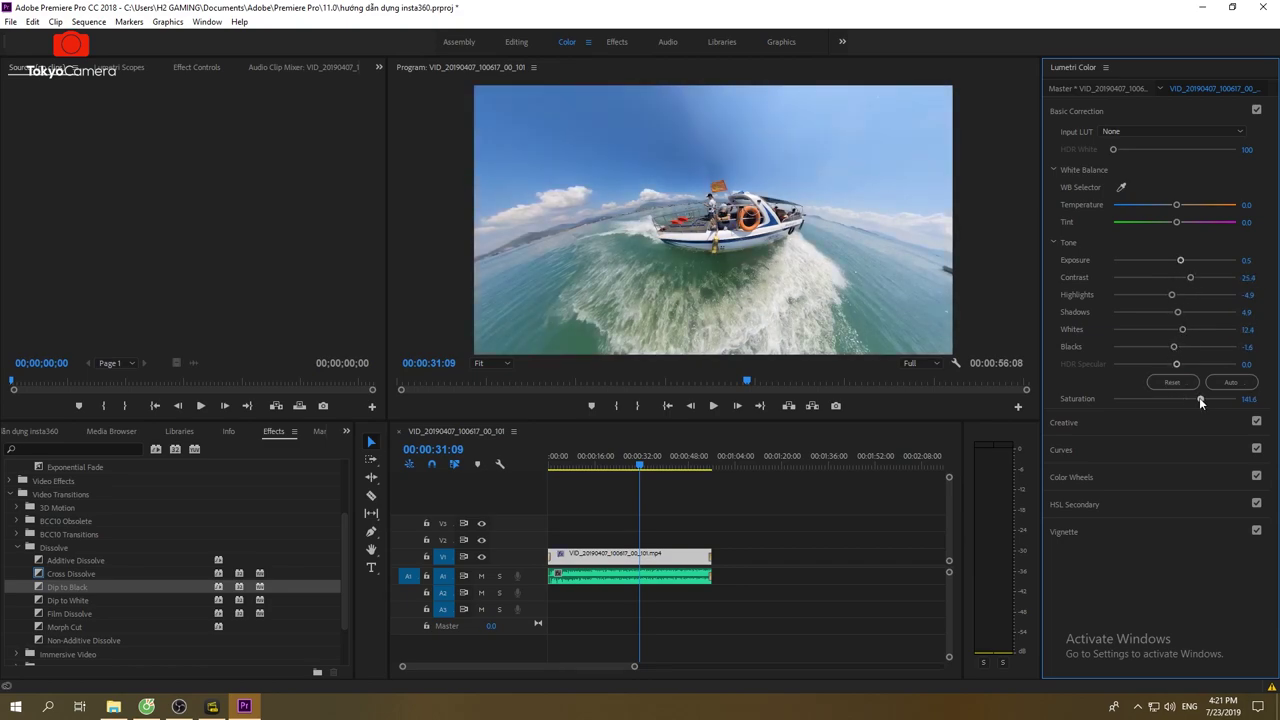
- Shape the clip's Hue Saturation curve with points that raise saturation in the yellow-to-red range
{"action": "left_click", "coordinate": [1074, 450]}
{"action": "left_click", "coordinate": [1120, 484]}
{"action": "left_click_drag", "start_coordinate": [1156, 472], "coordinate": [1182, 460]}
{"action": "left_click", "coordinate": [613, 513]}
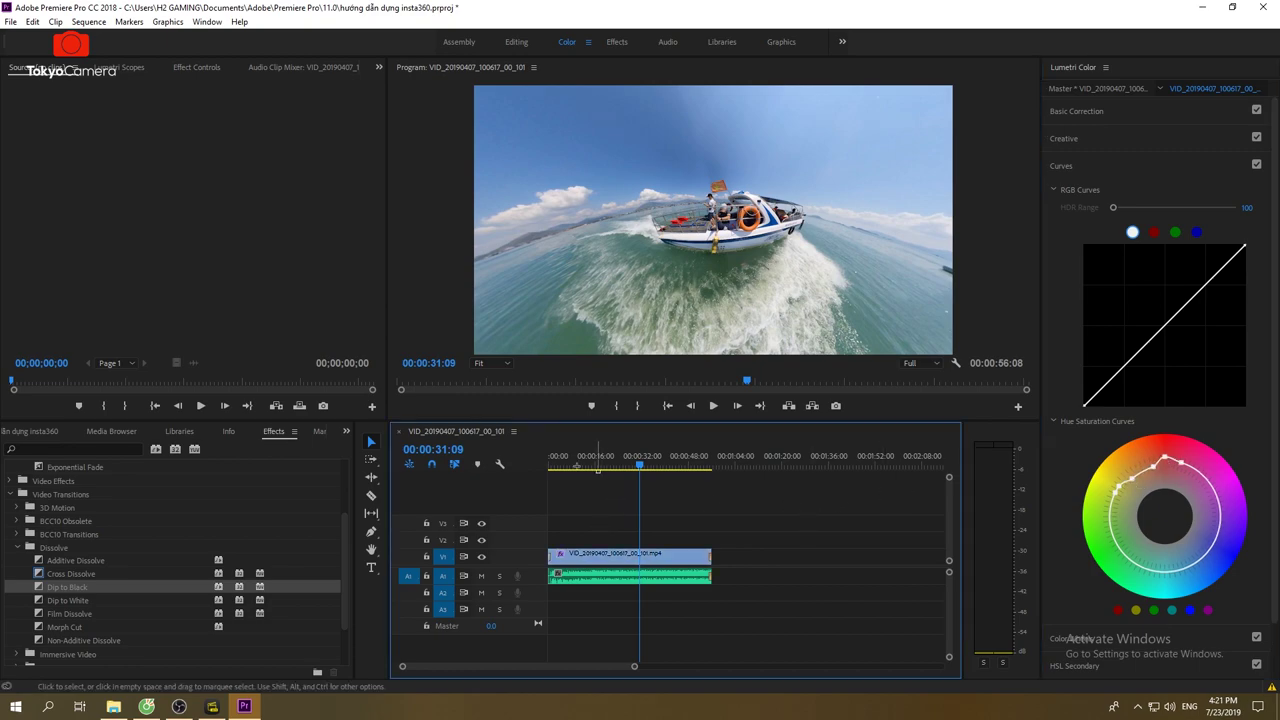
- Play the graded sequence from the start, open the clip's Effect Controls, and stop playback
{"action": "key", "text": "Home"}
{"action": "key", "text": "space"}
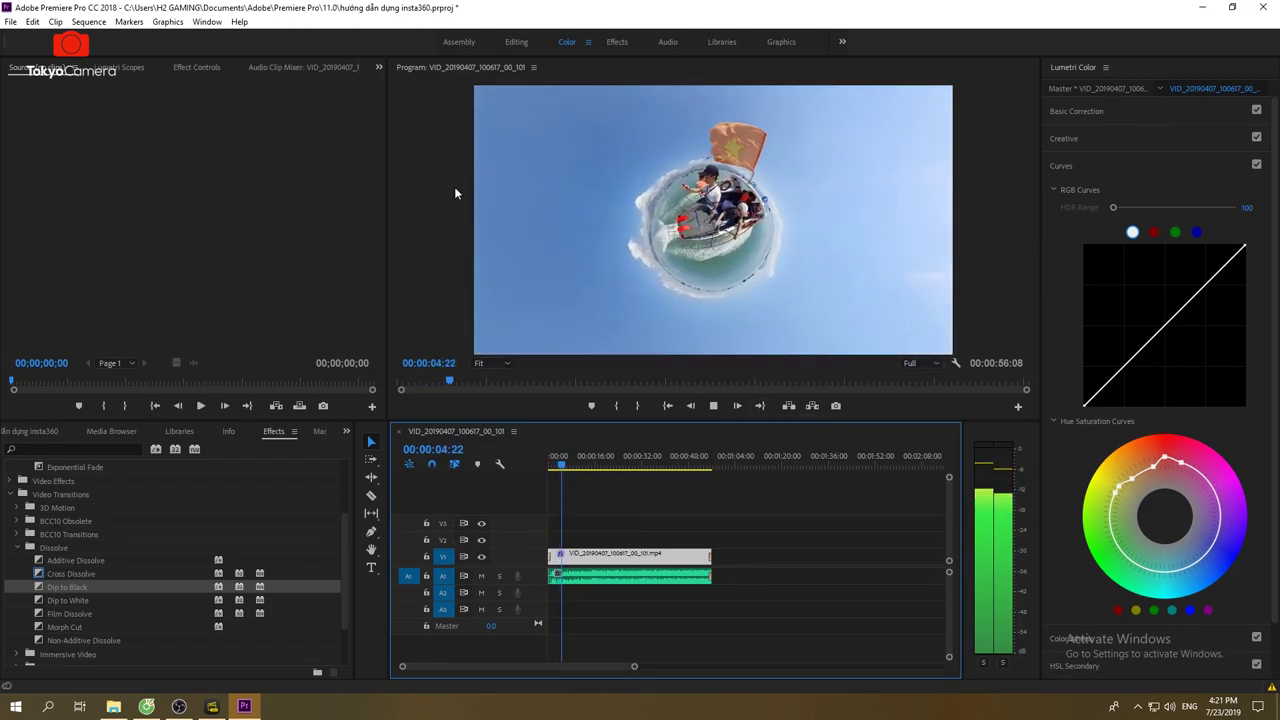
{"action": "left_click", "coordinate": [197, 68]}
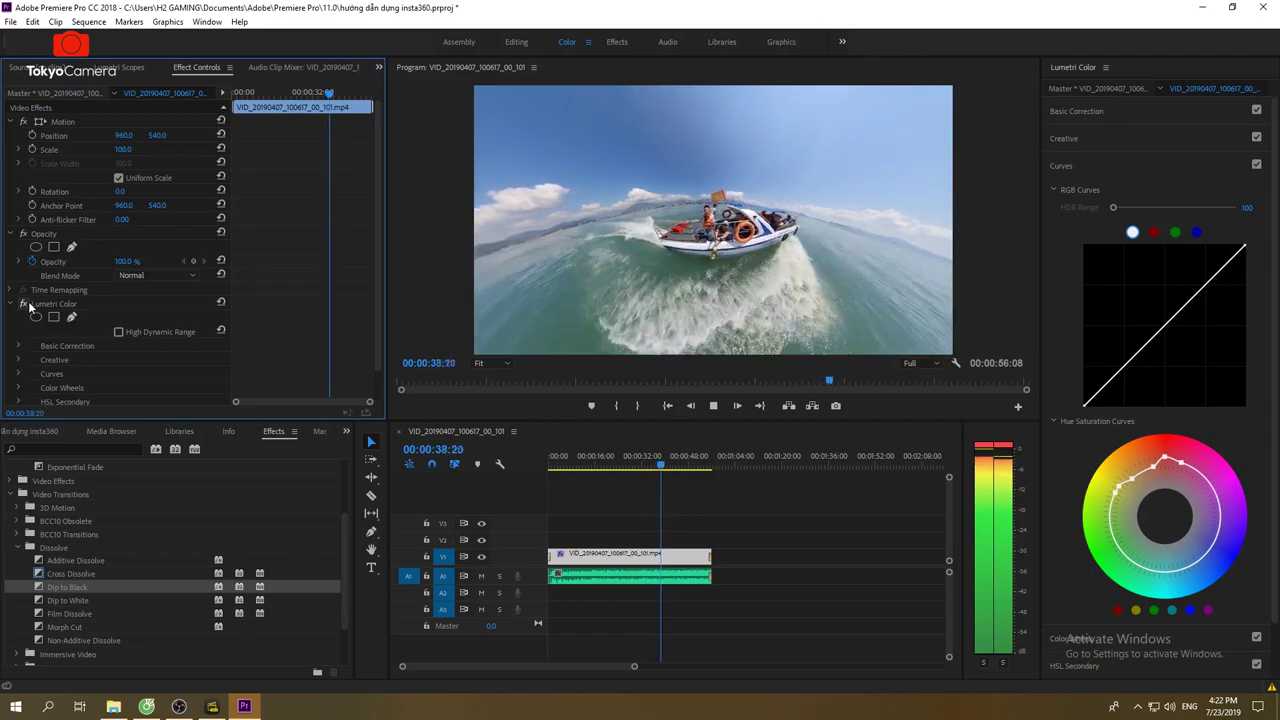
{"action": "key", "text": "space"}
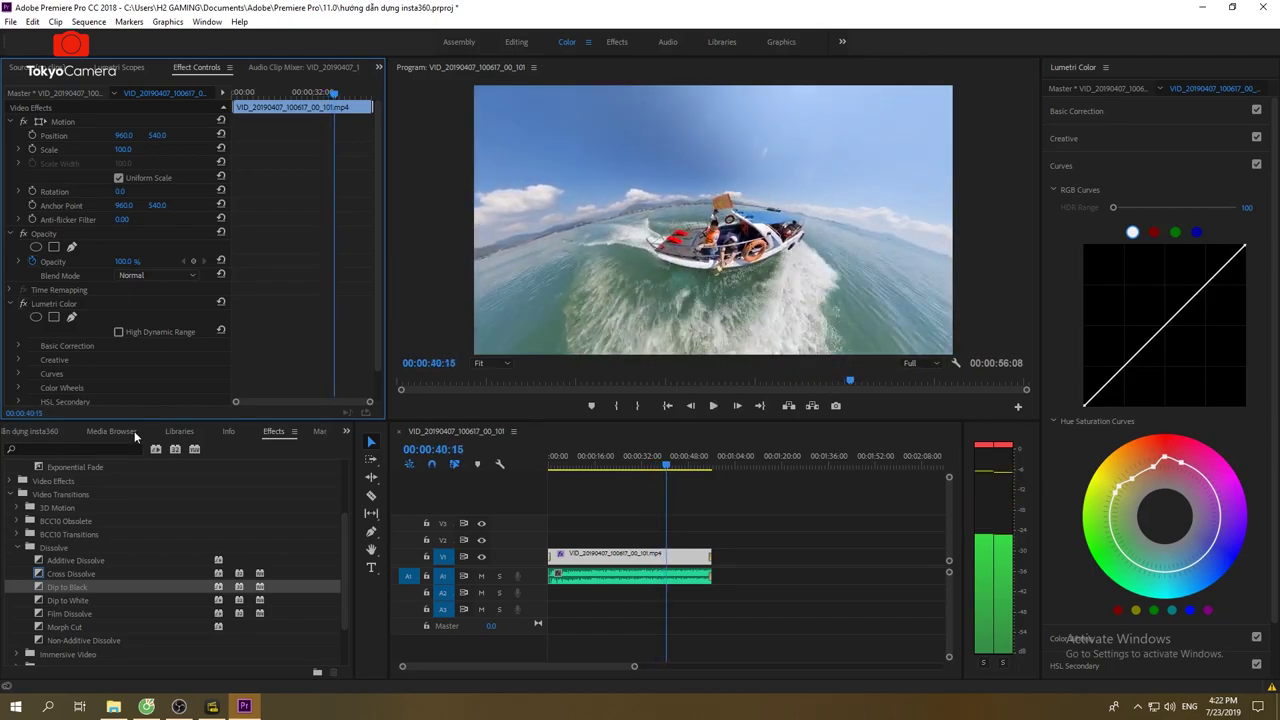
- Add the title text "Nha Trang 2019" over the lower part of the picture at 00:00:23:09
{"action": "left_click", "coordinate": [617, 463]}
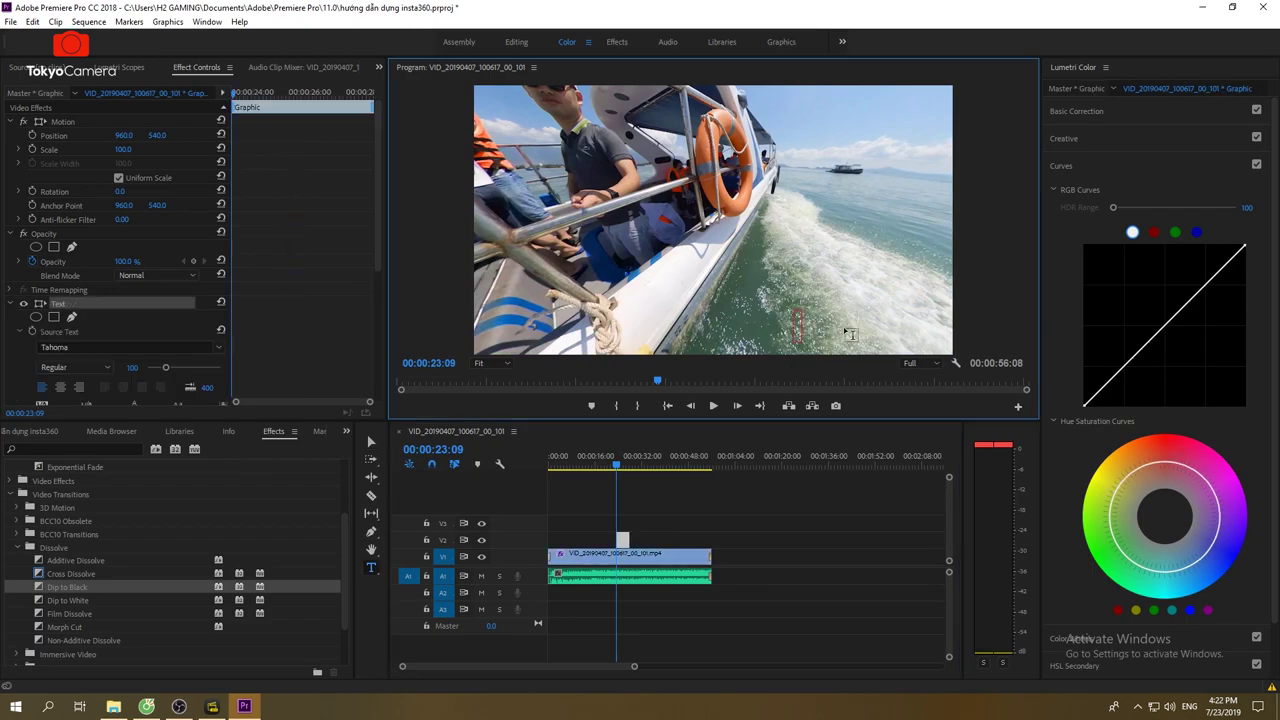
{"action": "left_click", "coordinate": [775, 357]}
{"action": "left_click", "coordinate": [716, 320]}
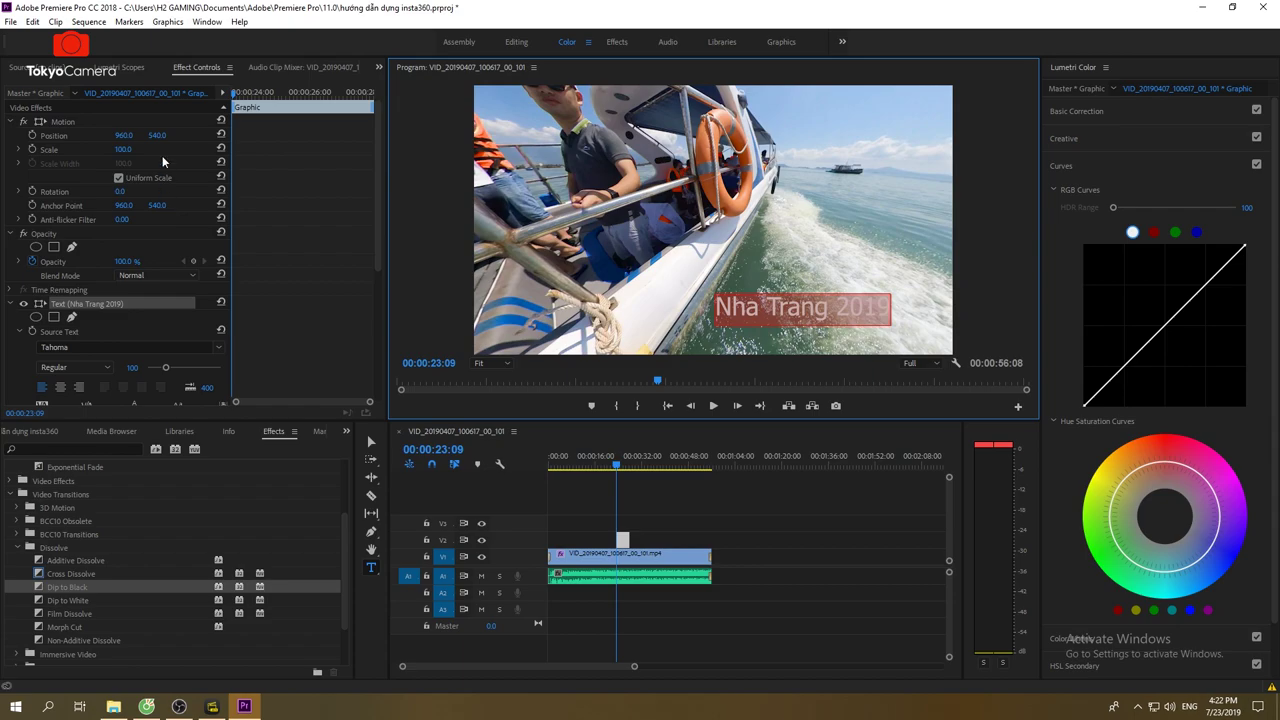
- Change the title's font, make the text smaller with an orange fill, and place it in the lower-right corner of the frame
{"action": "left_click_drag", "start_coordinate": [151, 137], "coordinate": [163, 137]}
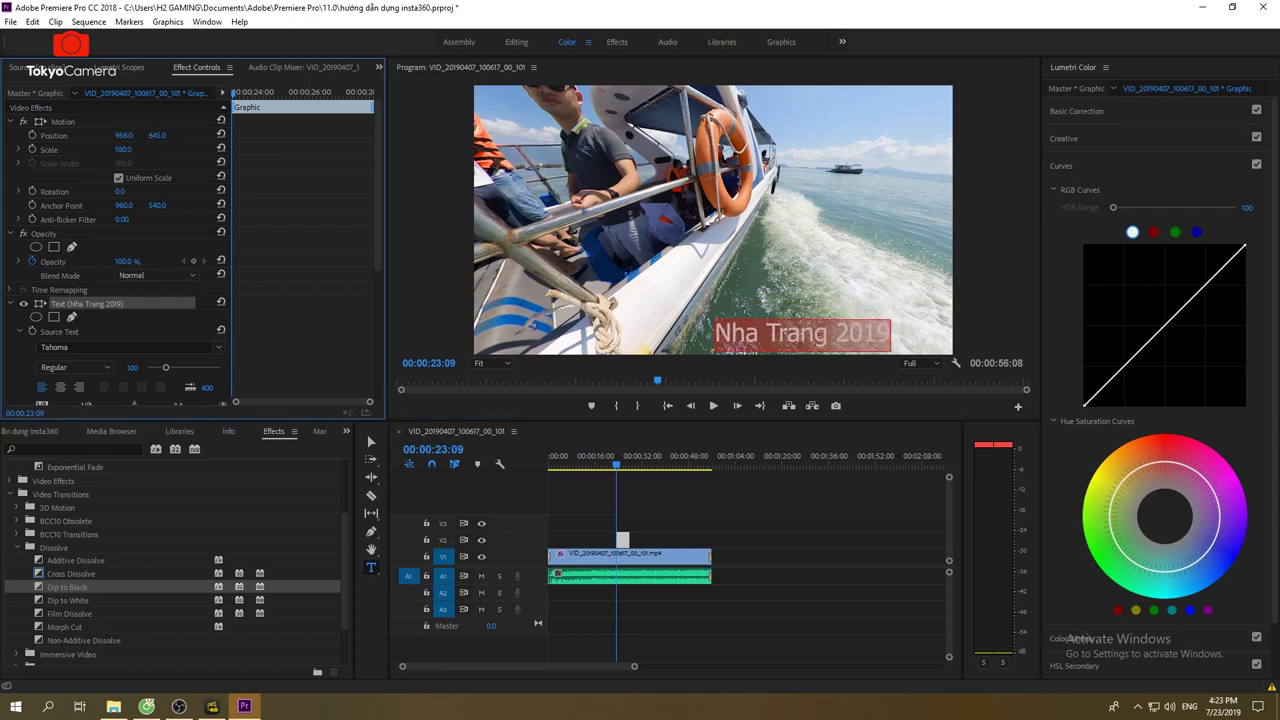
{"action": "left_click", "coordinate": [130, 347]}
{"action": "left_click", "coordinate": [80, 515]}
{"action": "scroll", "coordinate": [24, 178], "scroll_direction": "down", "scroll_amount": 2}
{"action": "left_click", "coordinate": [42, 360]}
{"action": "left_click", "coordinate": [789, 277]}
- Stretch the title on track V2 to cover the whole video clip, then play the sequence from the start
{"action": "left_click", "coordinate": [737, 491]}
{"action": "left_click_drag", "start_coordinate": [622, 539], "coordinate": [709, 532]}
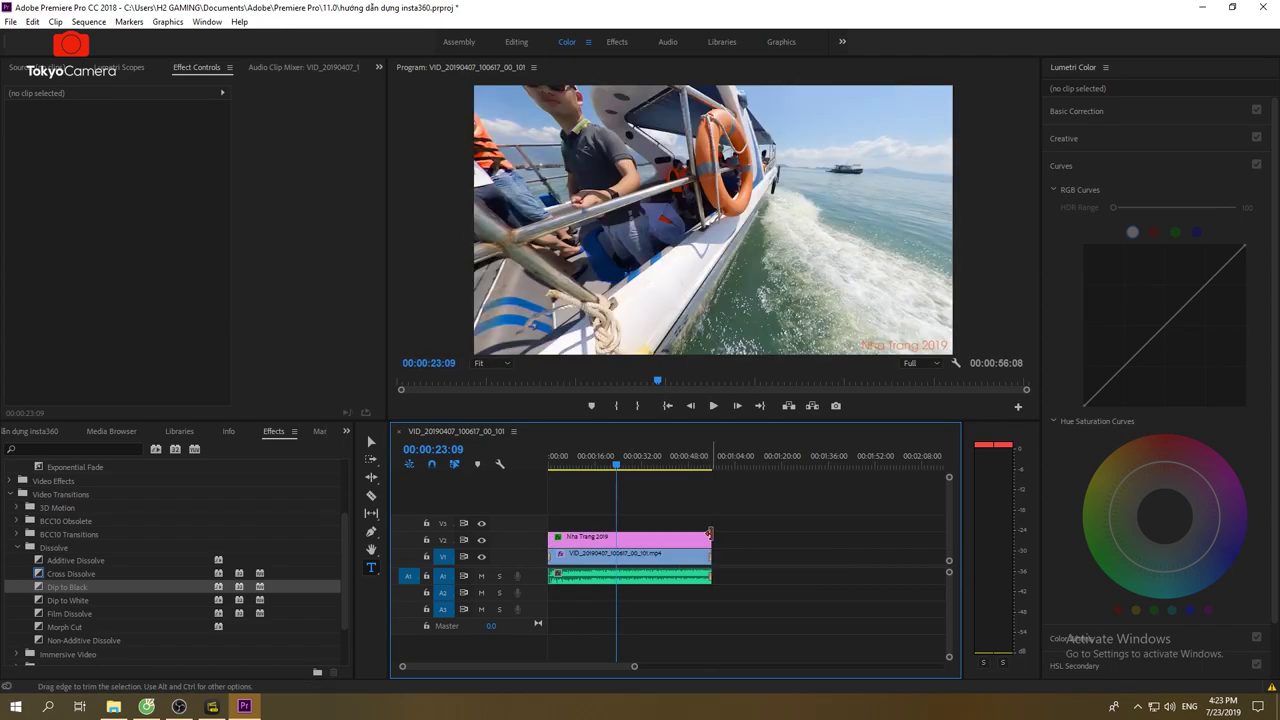
{"action": "key", "text": "Home"}
{"action": "key", "text": "space"}
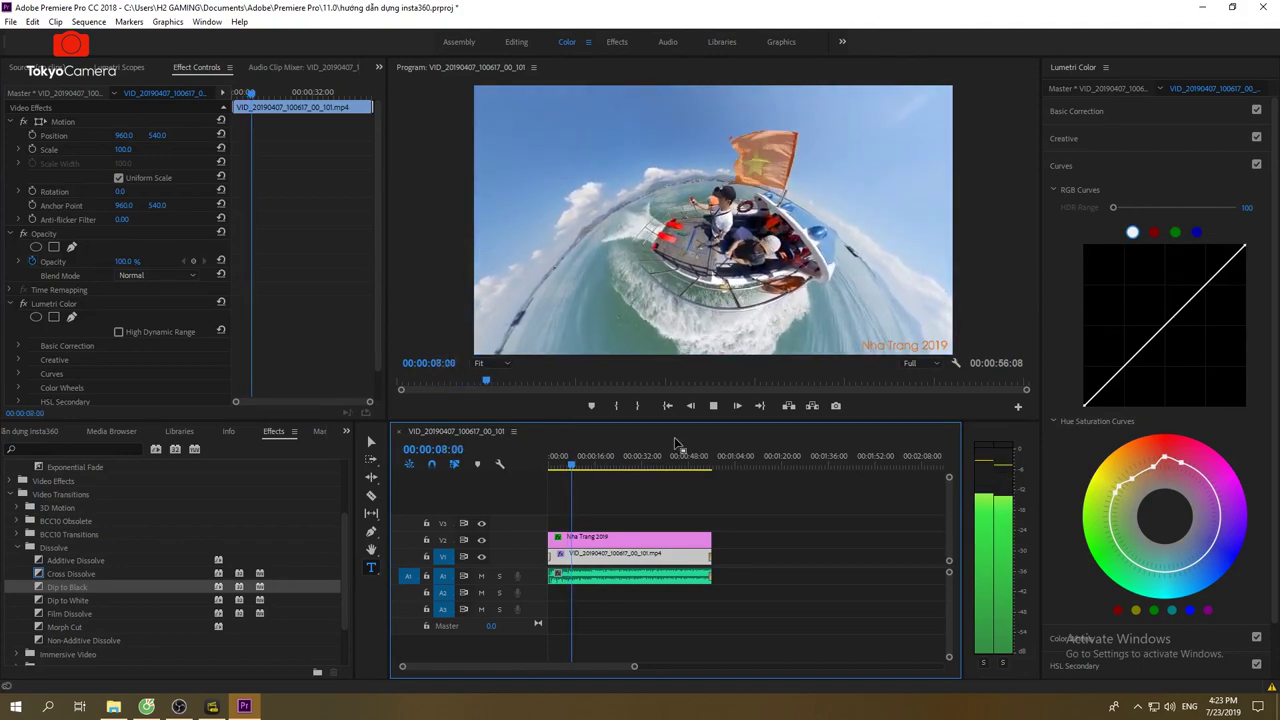
{"action": "left_click", "coordinate": [716, 405]}
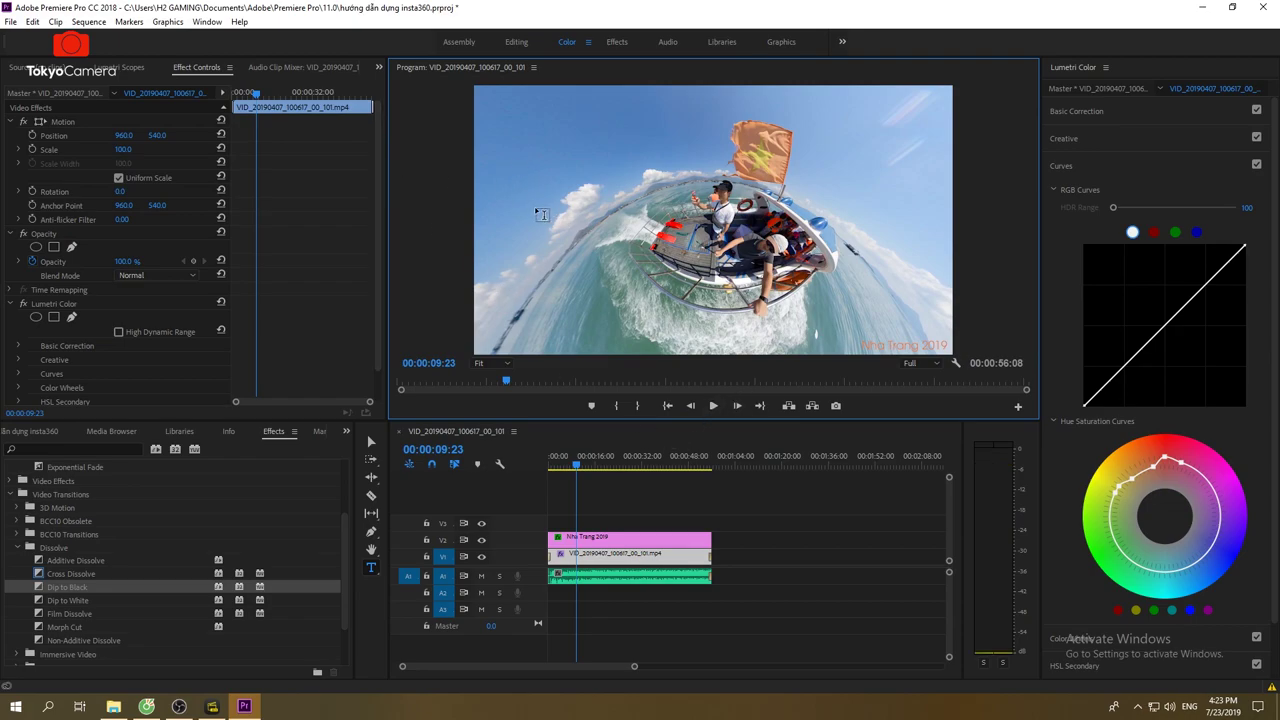
- Open the media export settings and set the output file to Final.mp4 in the D:\New Insta\Export folder
{"action": "left_click", "coordinate": [10, 22]}
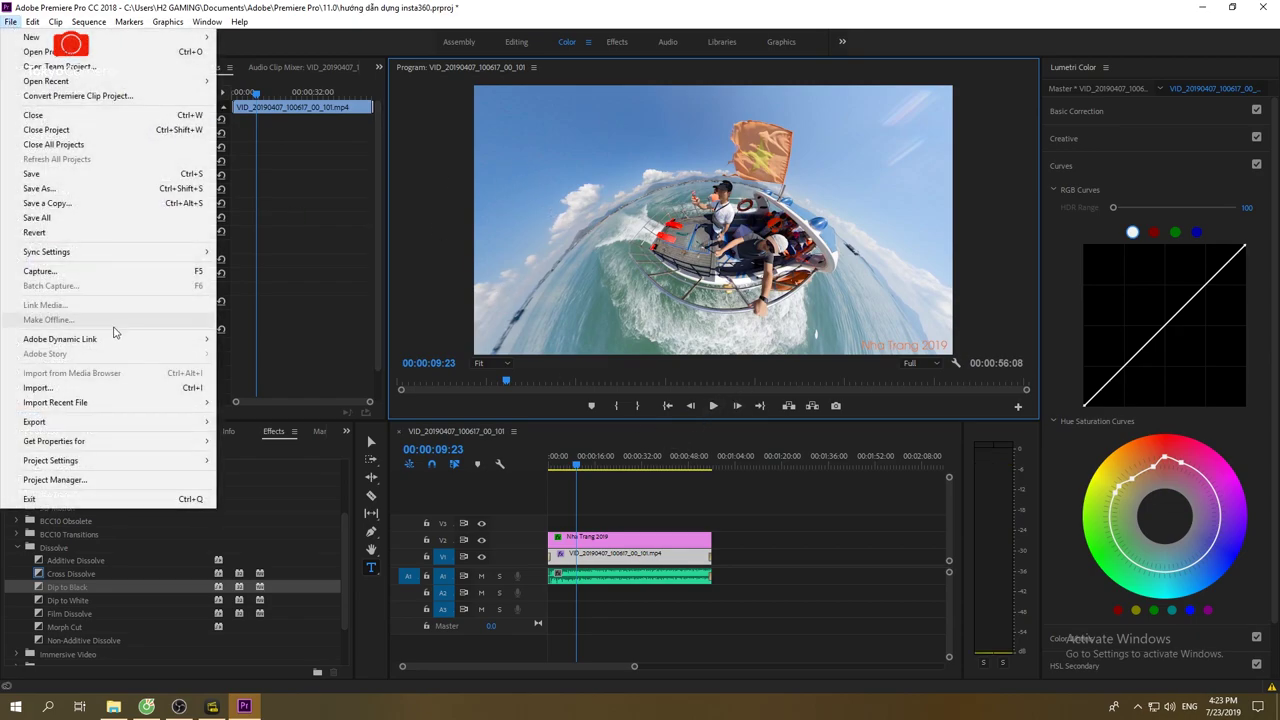
{"action": "mouse_move", "coordinate": [183, 428]}
{"action": "left_click", "coordinate": [262, 424]}
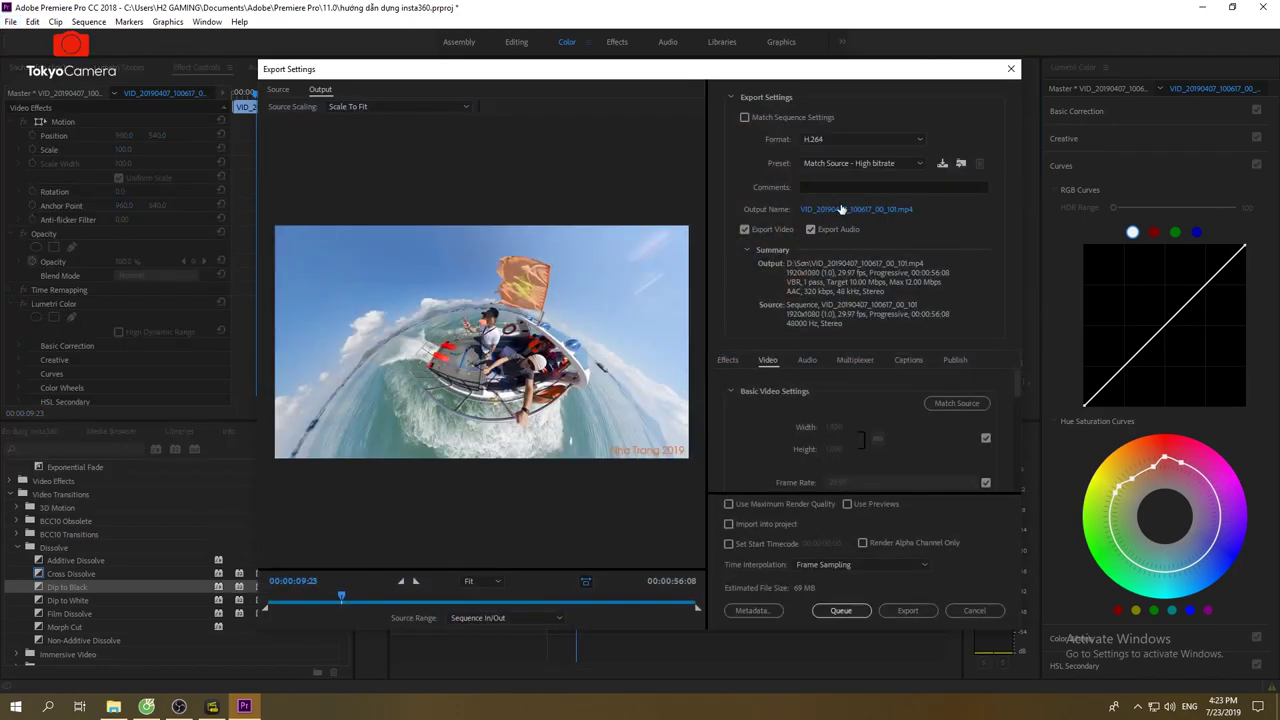
{"action": "left_click", "coordinate": [840, 209]}
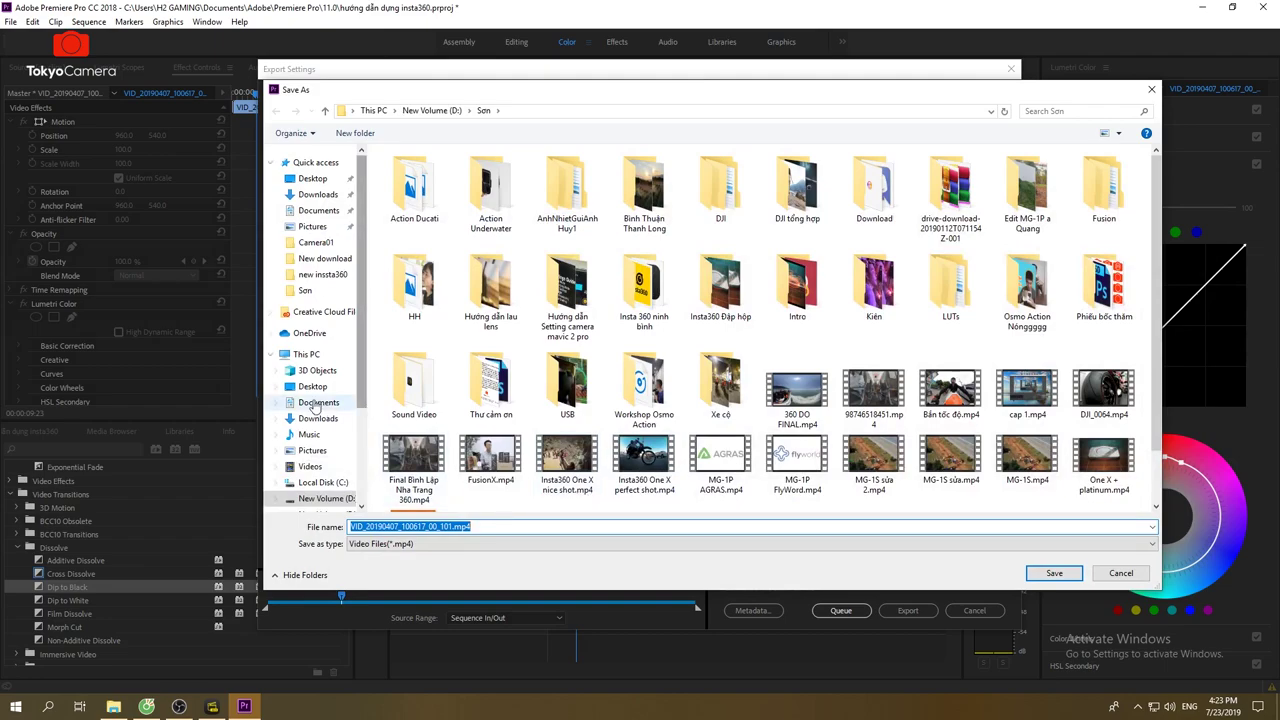
{"action": "scroll", "coordinate": [323, 405], "scroll_direction": "down", "scroll_amount": 2}
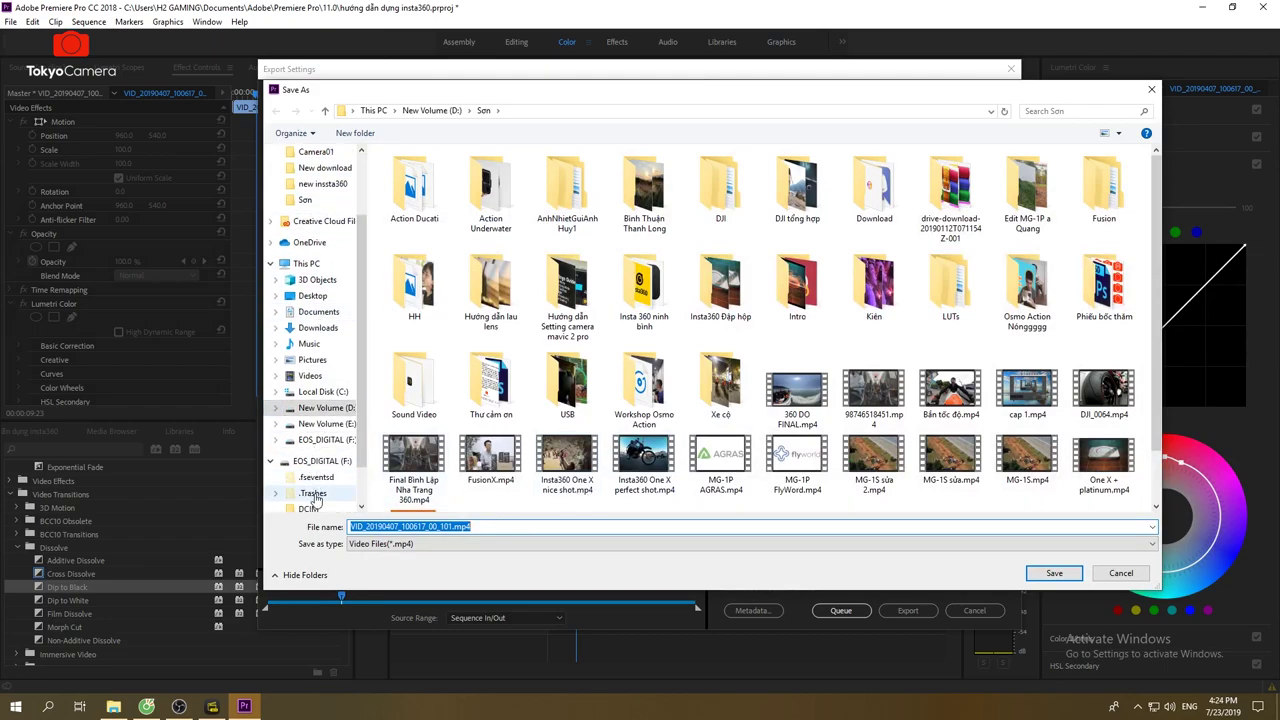
{"action": "left_click", "coordinate": [323, 410]}
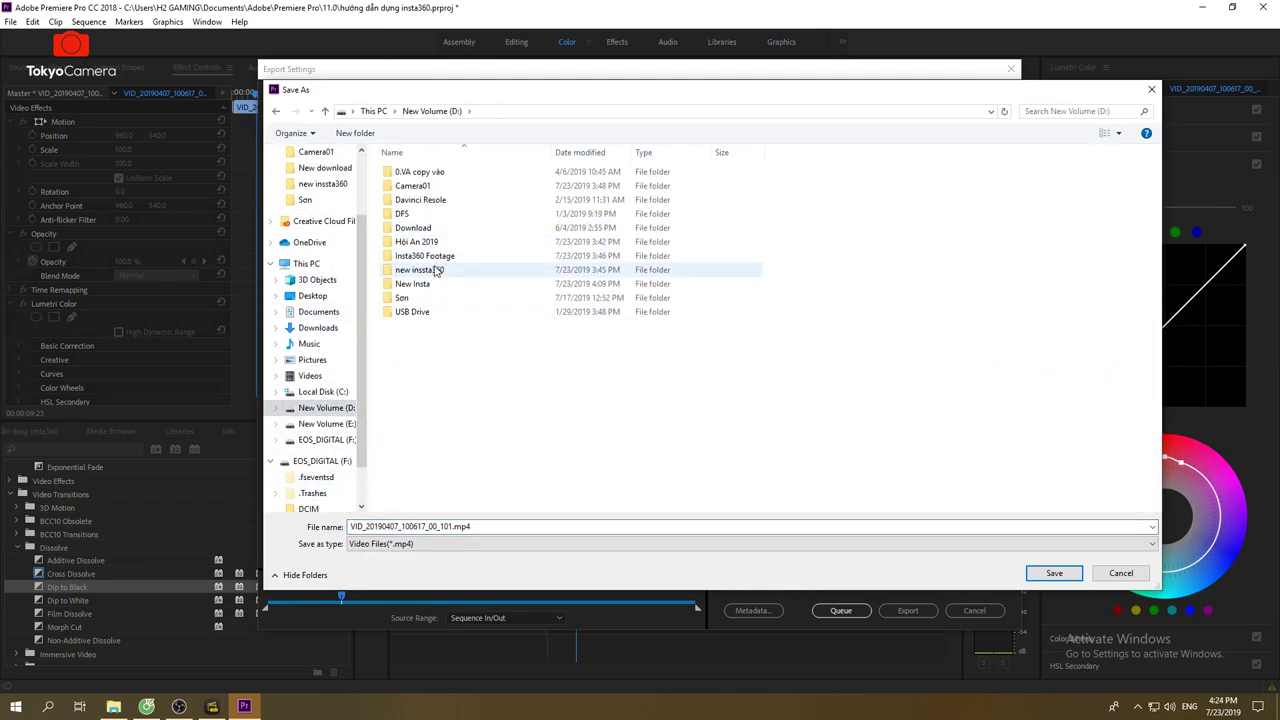
{"action": "double_click", "coordinate": [418, 284]}
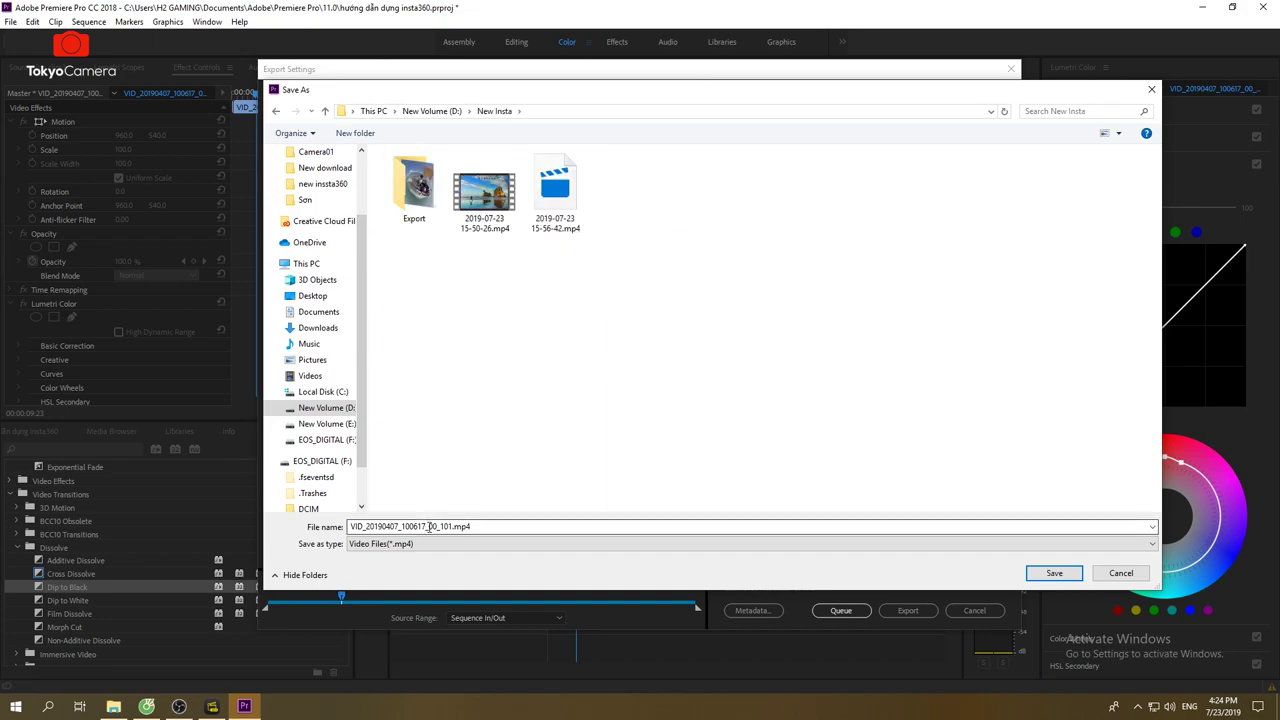
{"action": "double_click", "coordinate": [410, 200]}
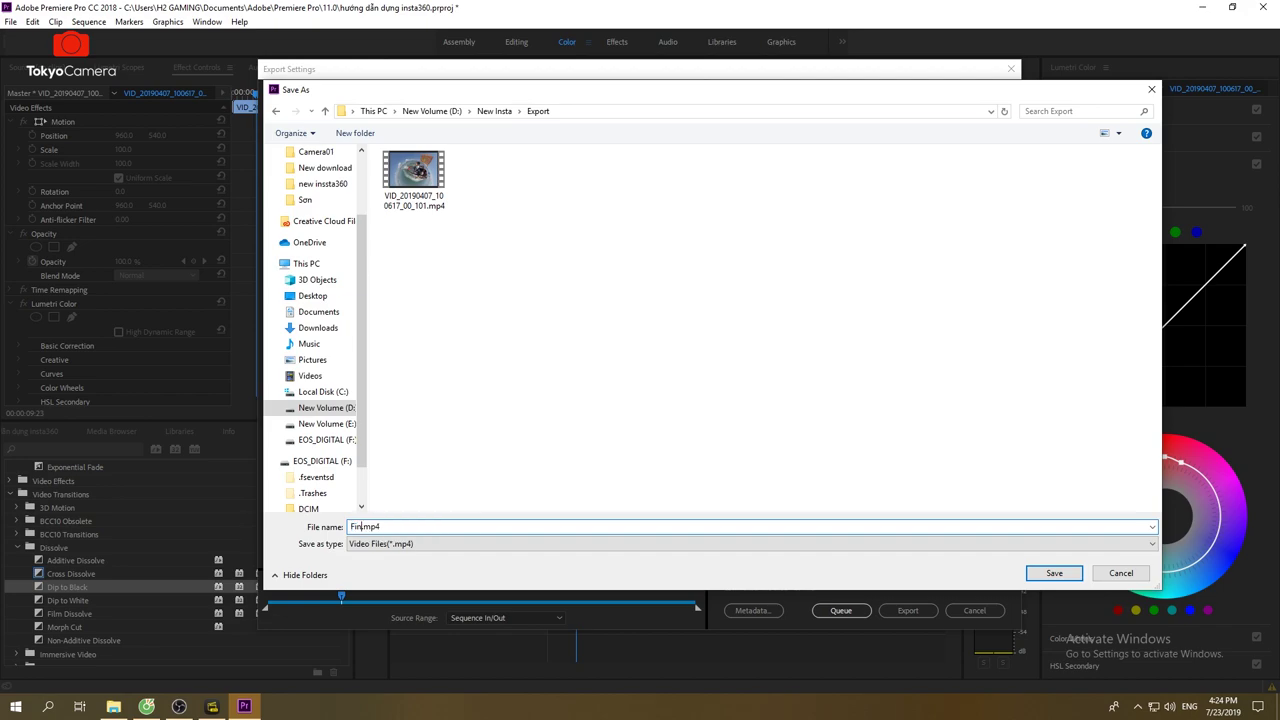
{"action": "key", "text": "Return"}
- Set the target bitrate to 30 Mbps and export the video
{"action": "scroll", "coordinate": [846, 376], "scroll_direction": "down", "scroll_amount": 3}
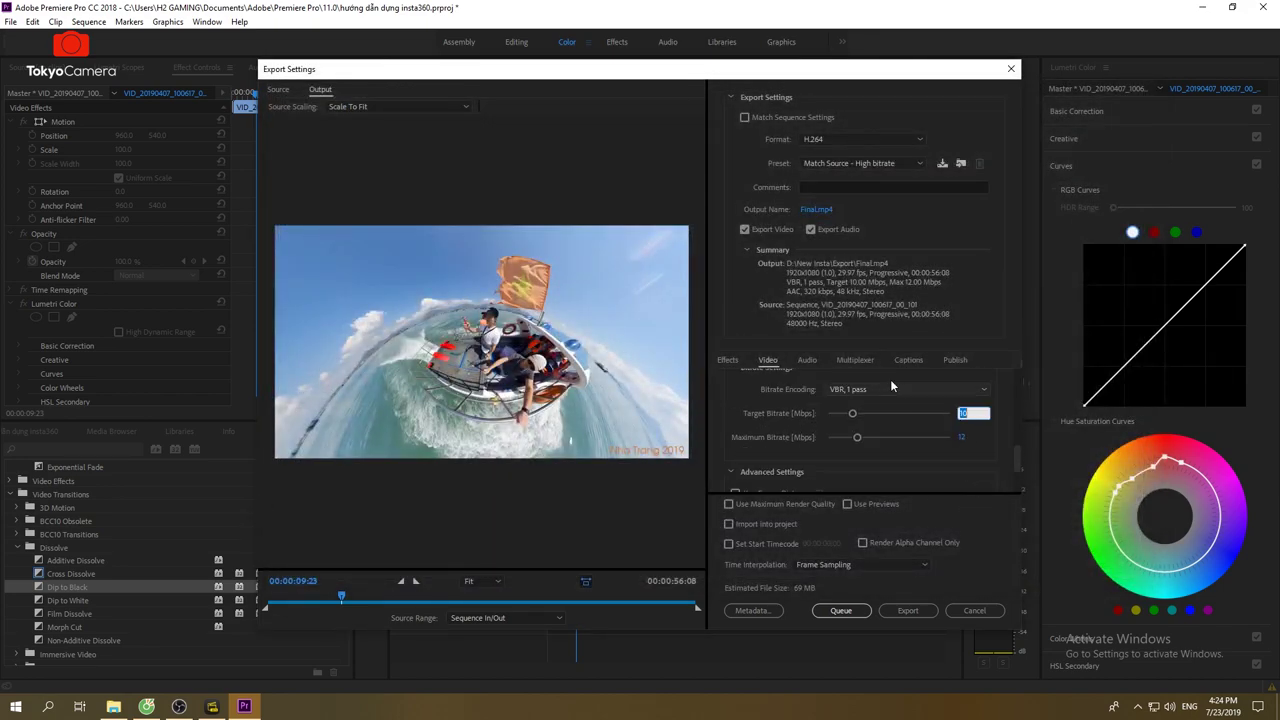
{"action": "type", "text": "30"}
{"action": "key", "text": "Return"}
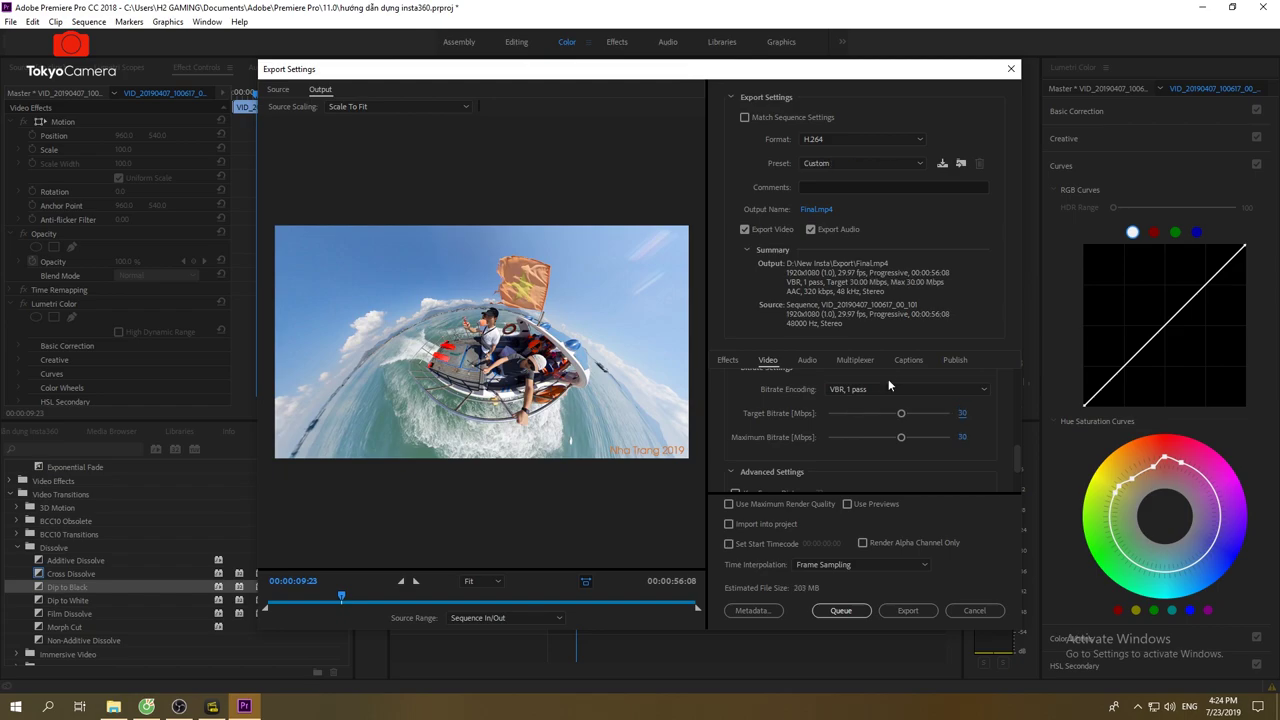
{"action": "left_click", "coordinate": [907, 610]}
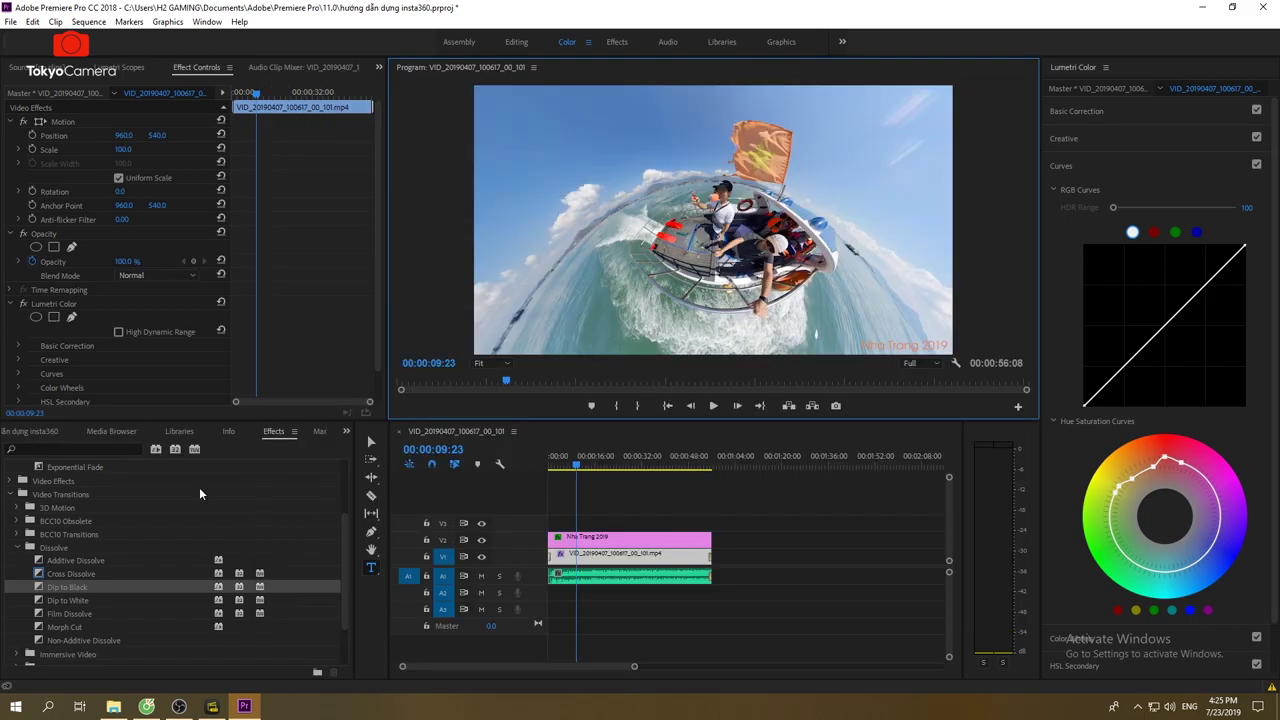
- Switch to File Explorer and play the exported Final.mp4 in full screen
{"action": "left_click", "coordinate": [114, 706]}
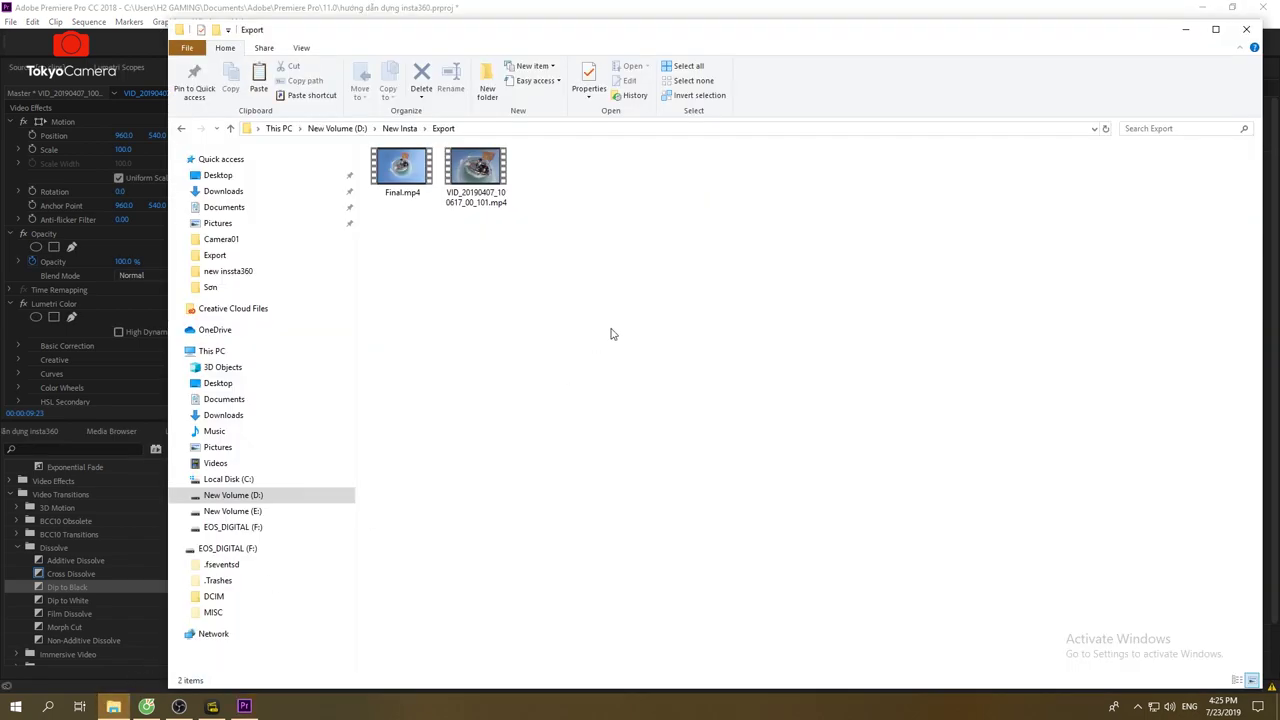
{"action": "double_click", "coordinate": [403, 172]}
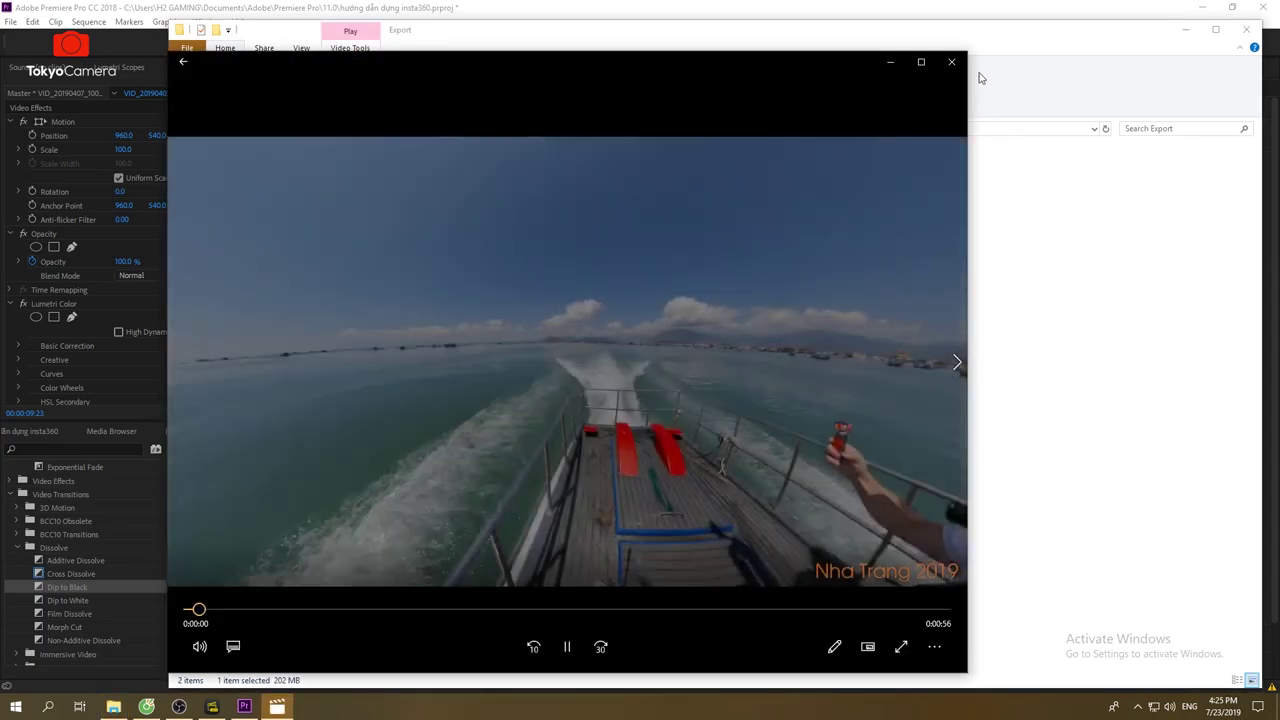
{"action": "double_click", "coordinate": [862, 387]}
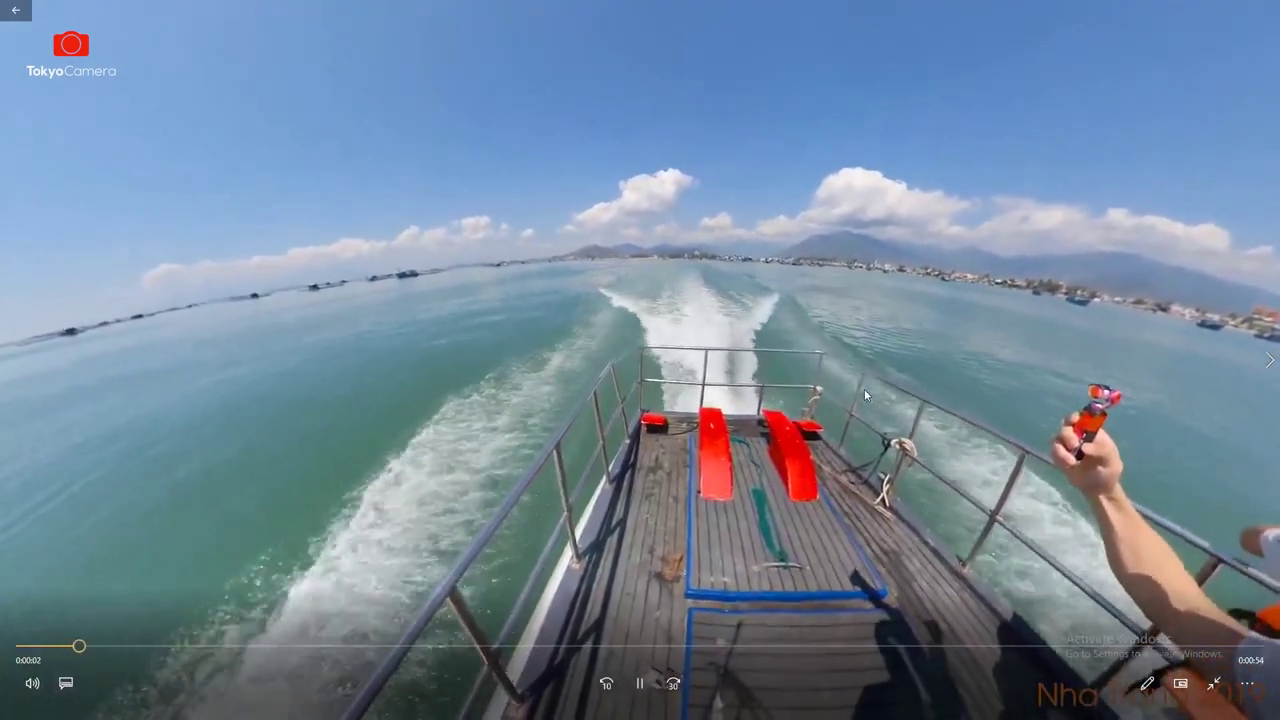